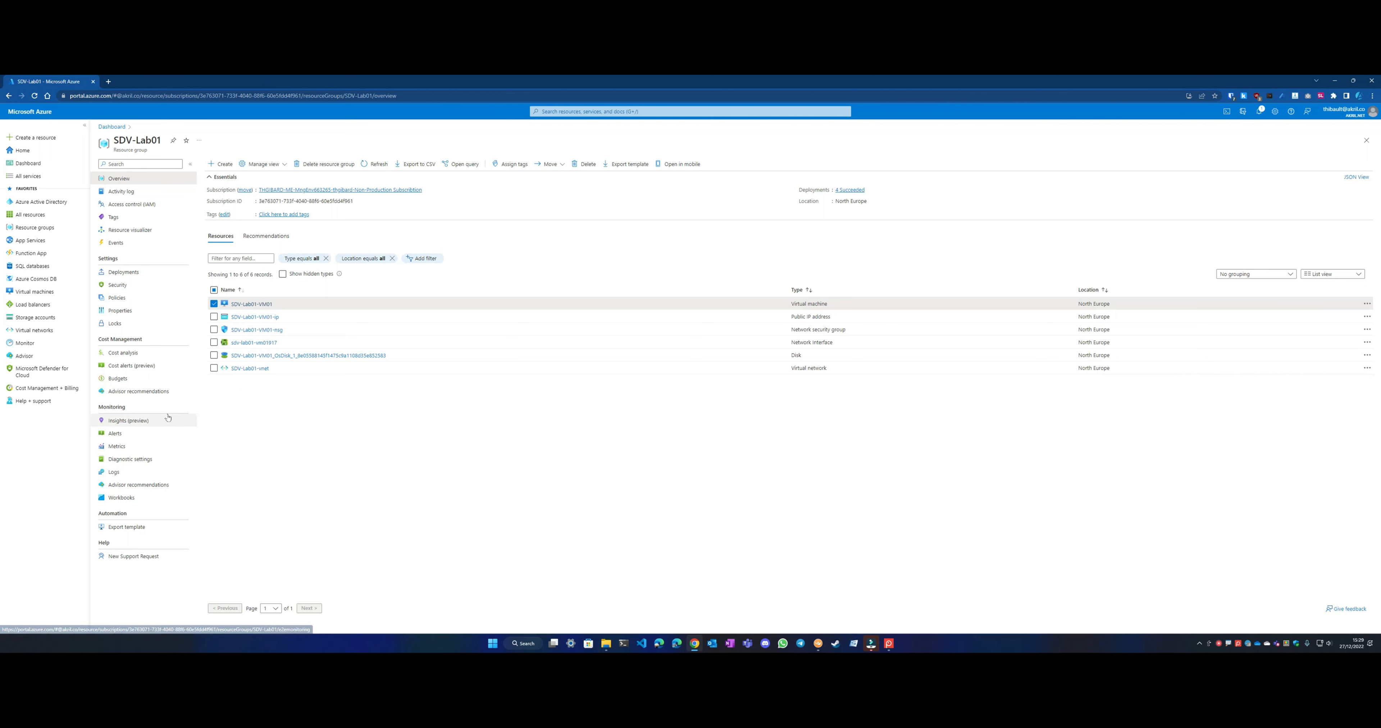
Step: Open the SDV-Lab01-VM01 virtual machine's overview and examine its networking details
click(243, 305)
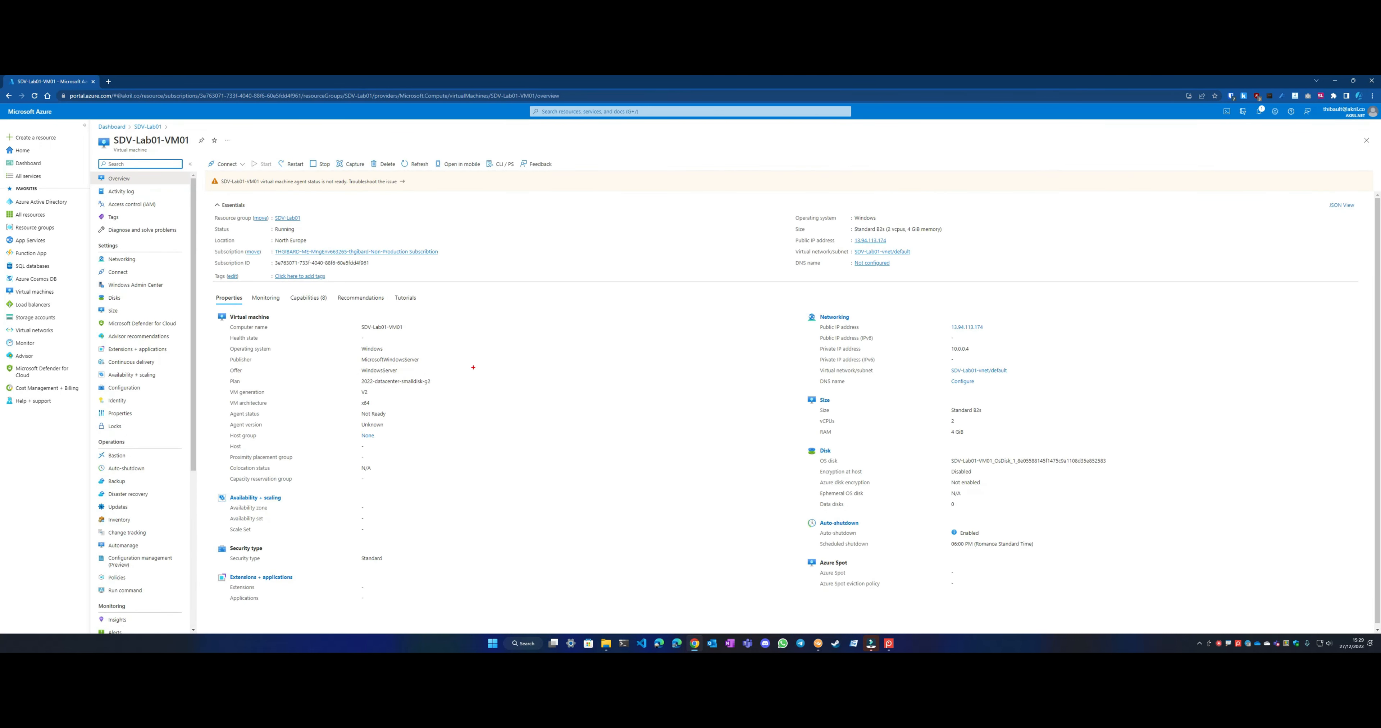
drag(800, 305, 1033, 393)
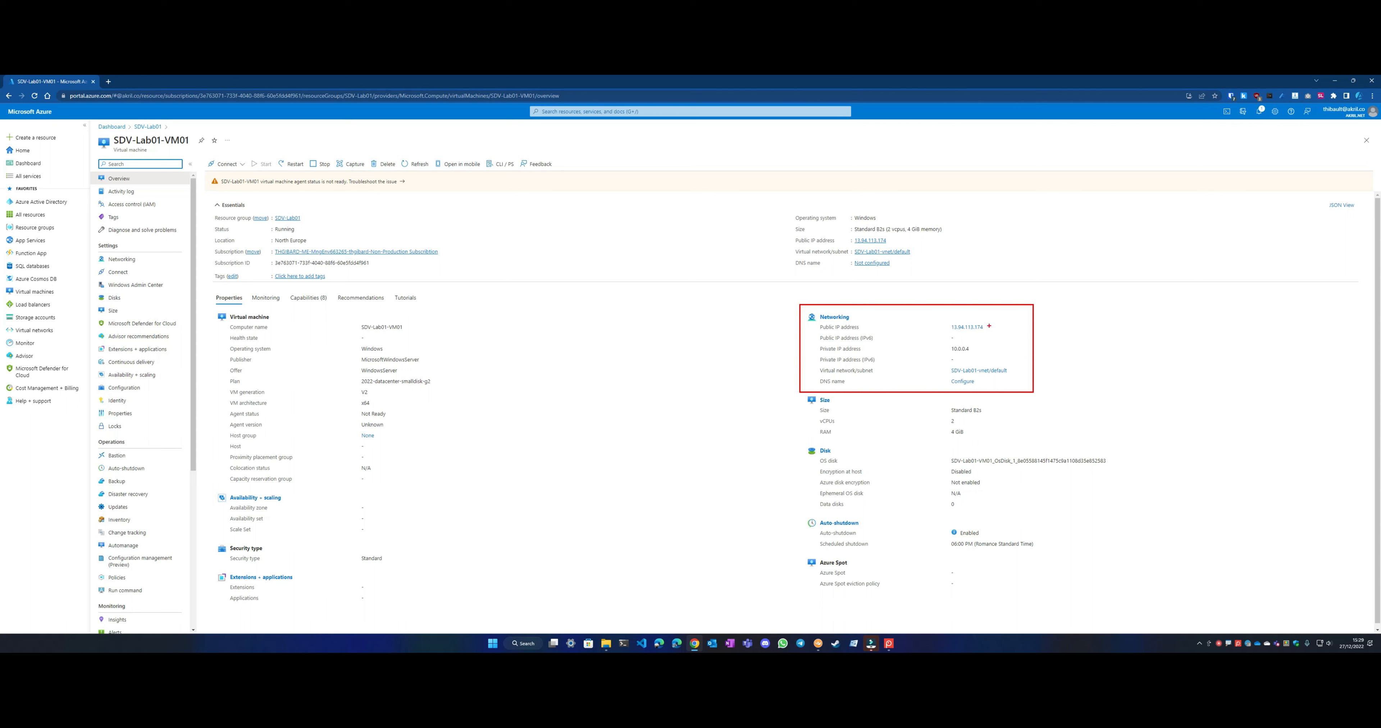
mouse_move(963, 312)
mouse_down()
mouse_move(935, 326)
mouse_move(992, 338)
mouse_move(960, 308)
mouse_move(946, 313)
mouse_up()
key(Escape)
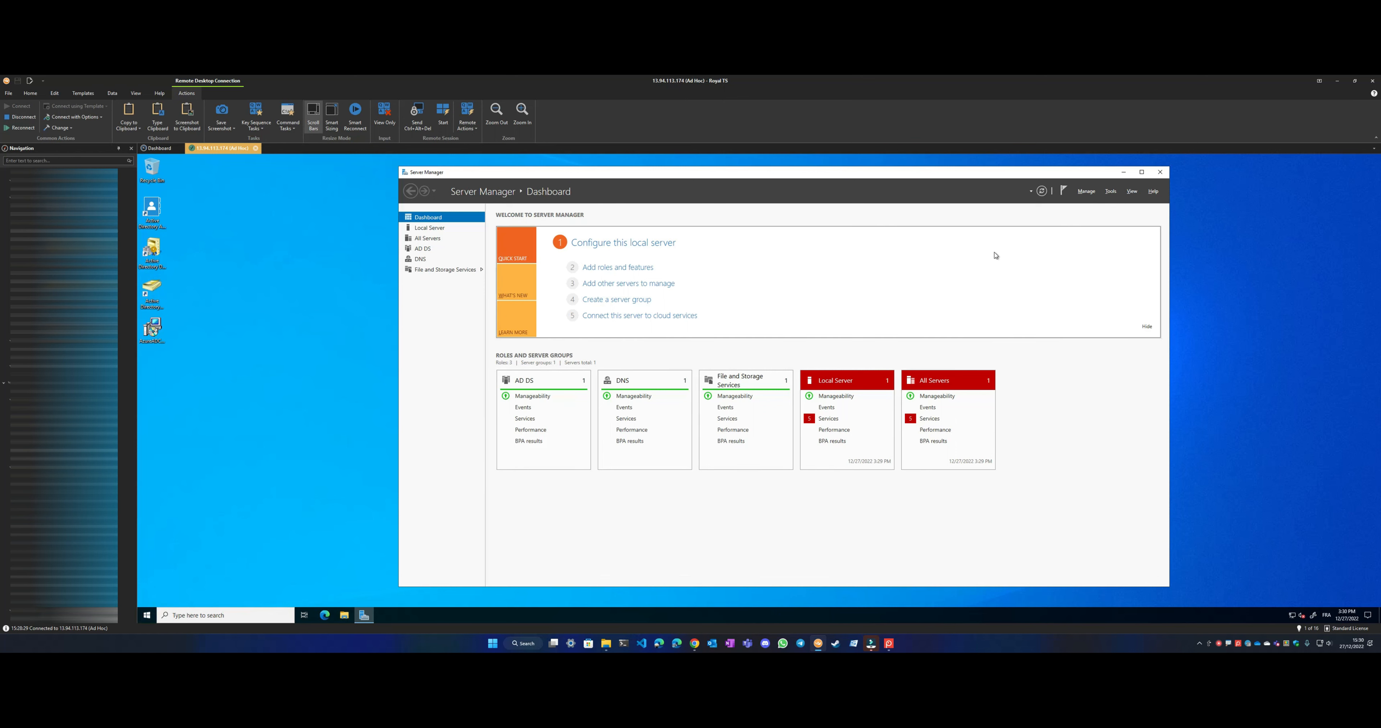
Step: Start the Add Roles and Features wizard in the Royal TS remote session and review the selected server's roles
click(1078, 195)
click(1081, 209)
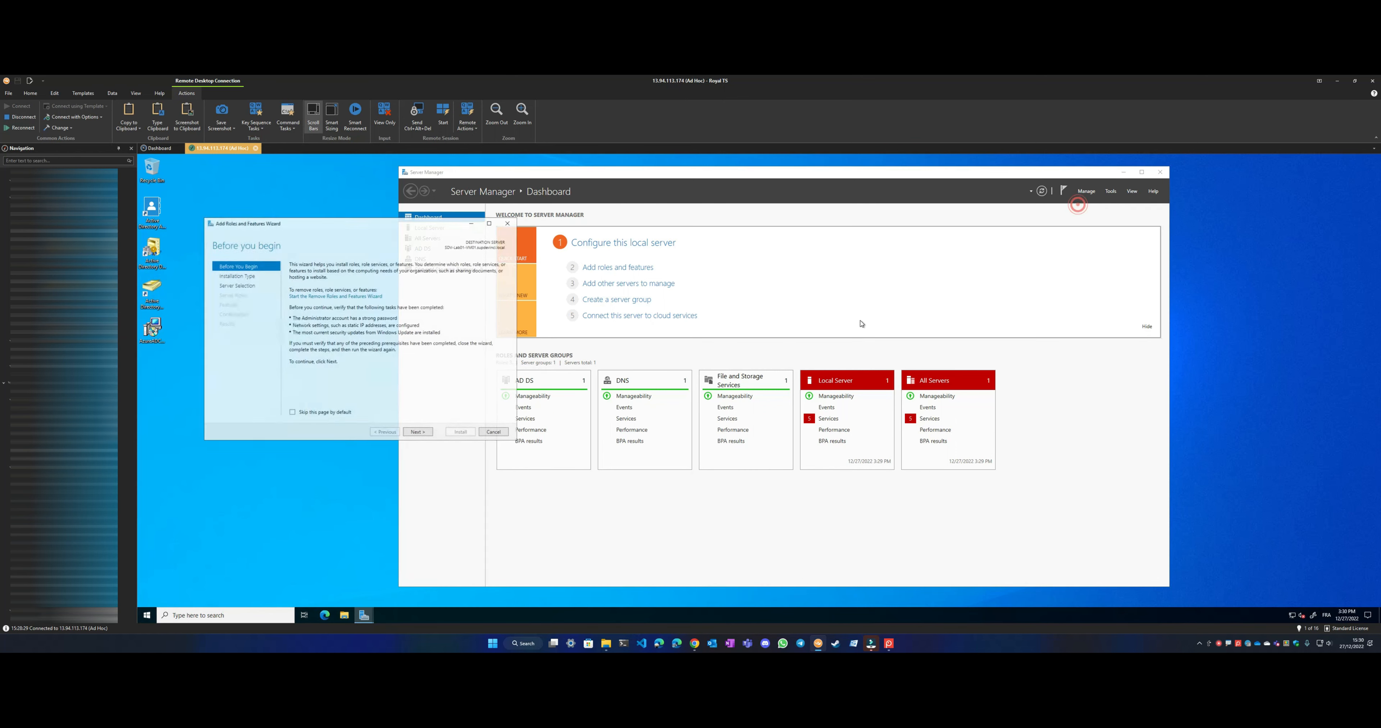
click(418, 434)
click(427, 435)
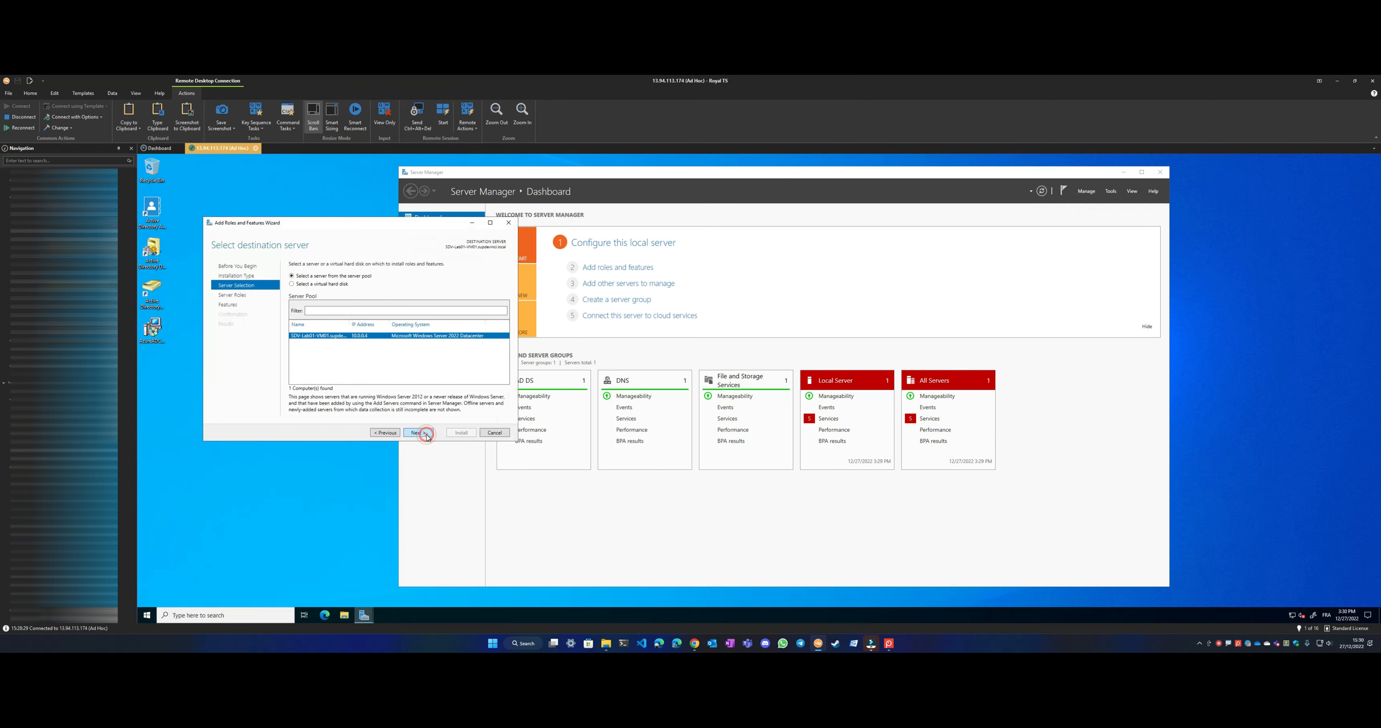
click(427, 435)
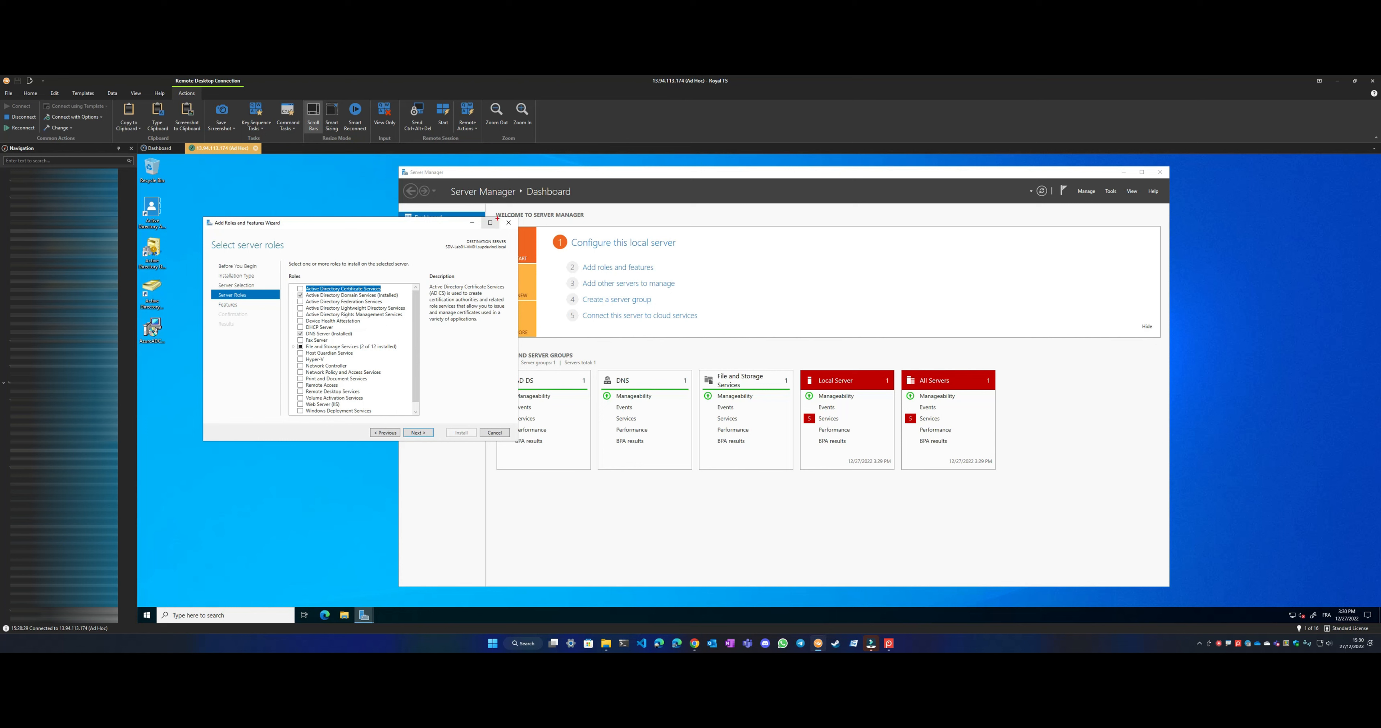
drag(439, 236, 512, 251)
drag(138, 187, 169, 361)
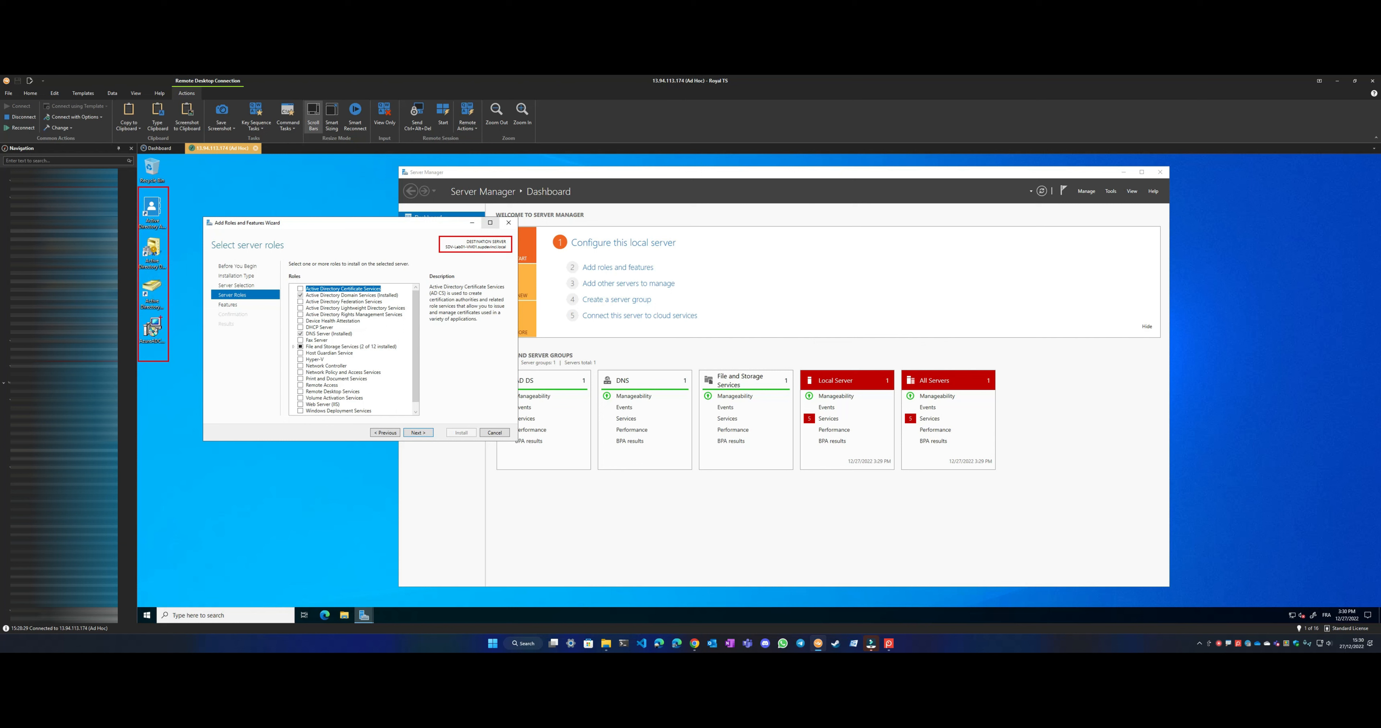
Step: Open Active Directory Users and Computers, cancelling the roles wizard and minimizing Server Manager
click(152, 292)
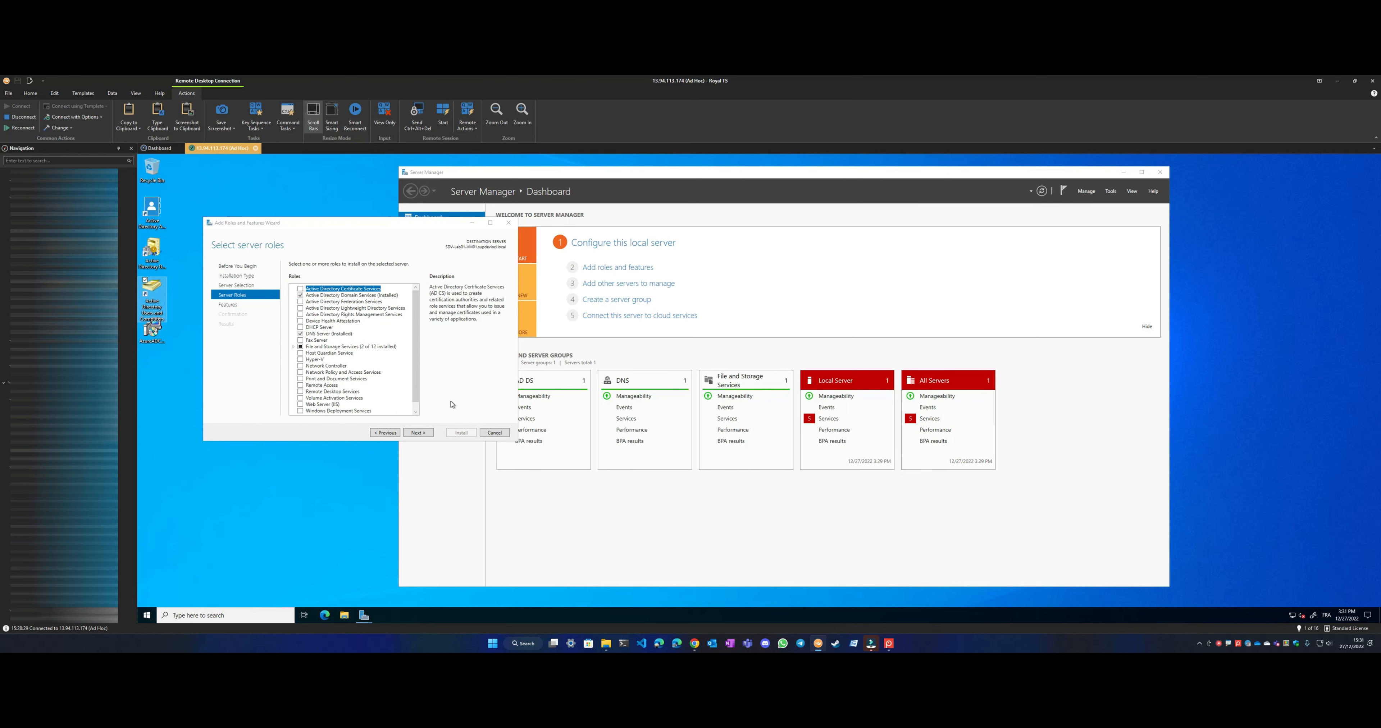
click(494, 433)
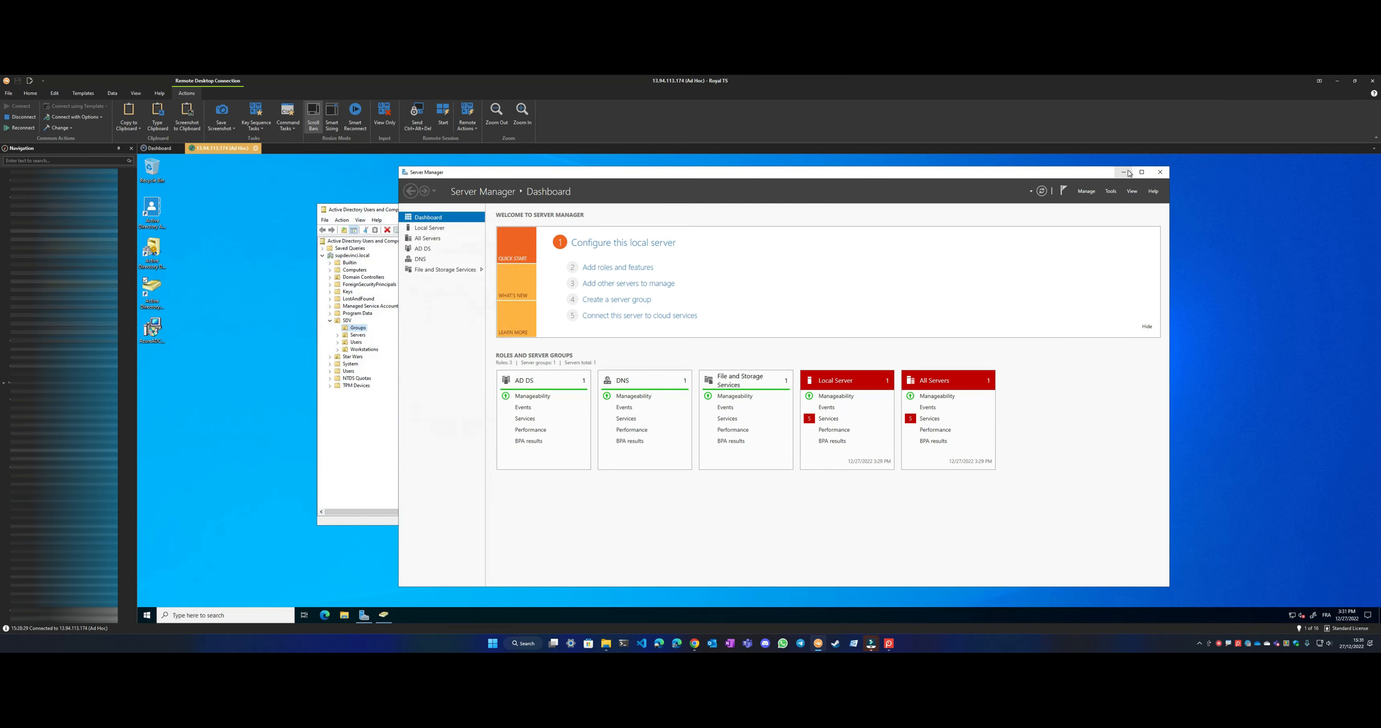
click(1125, 173)
drag(568, 210, 625, 207)
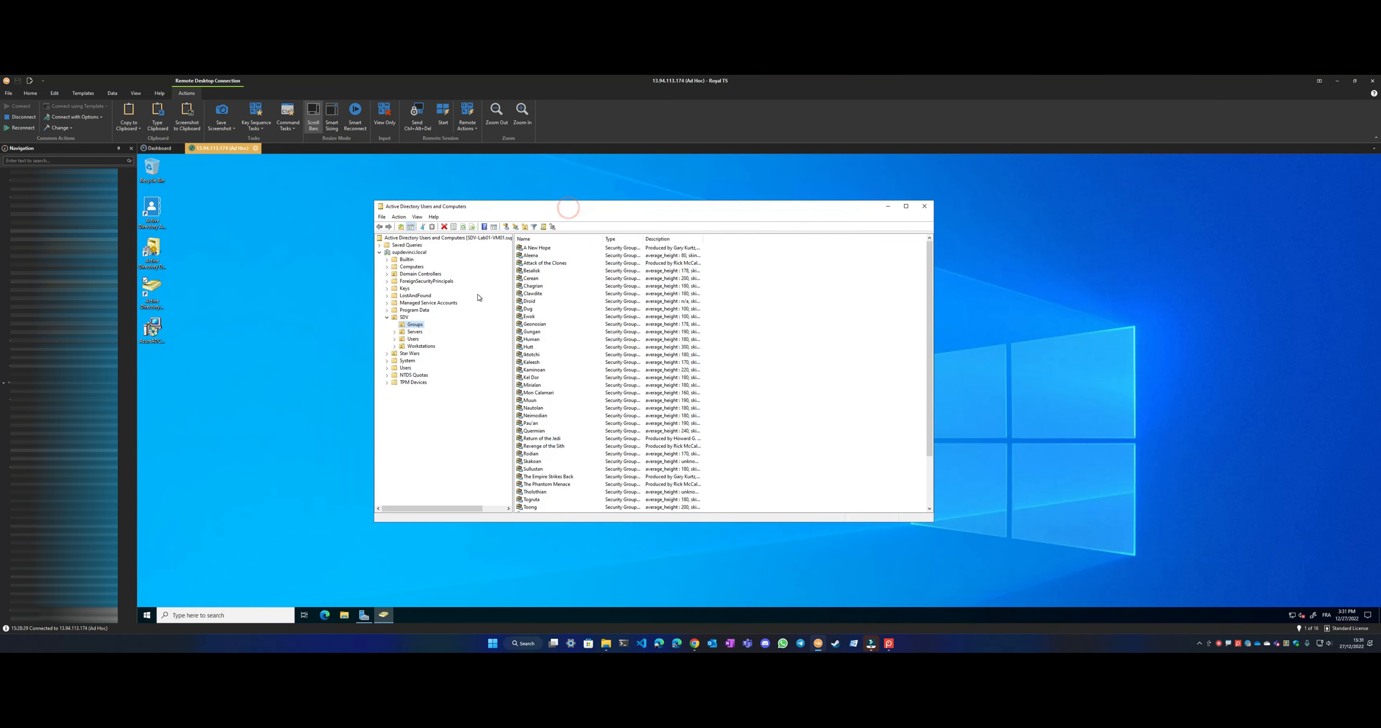
Step: Examine the SDV organizational unit's structure and the contents of its Users unit
click(405, 317)
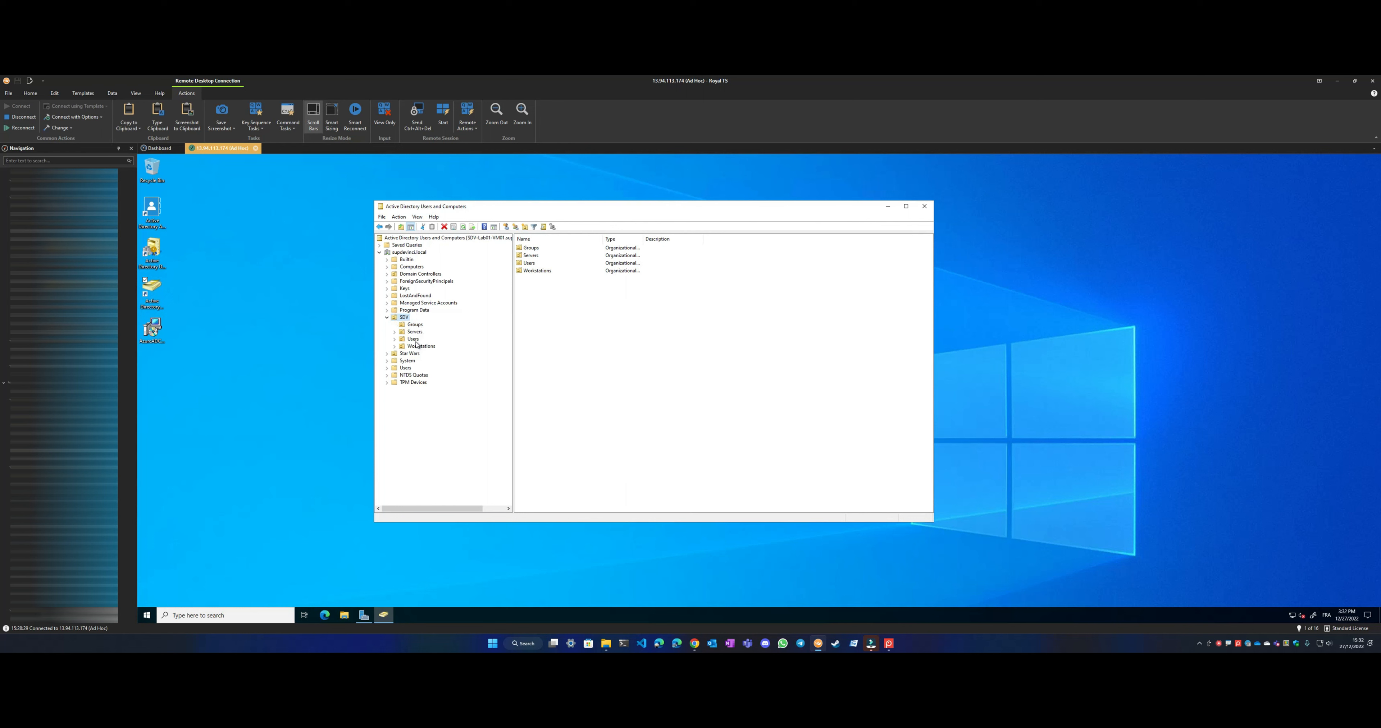
drag(382, 314, 475, 352)
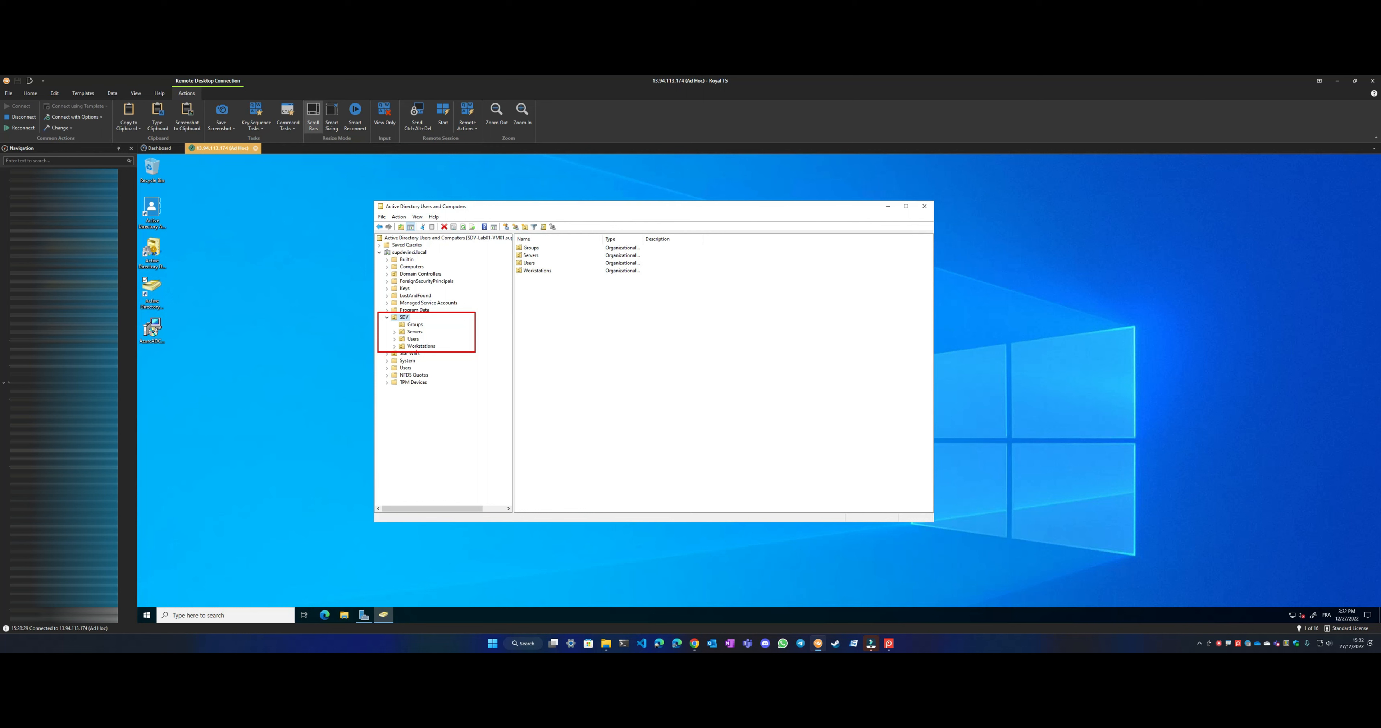
key(Escape)
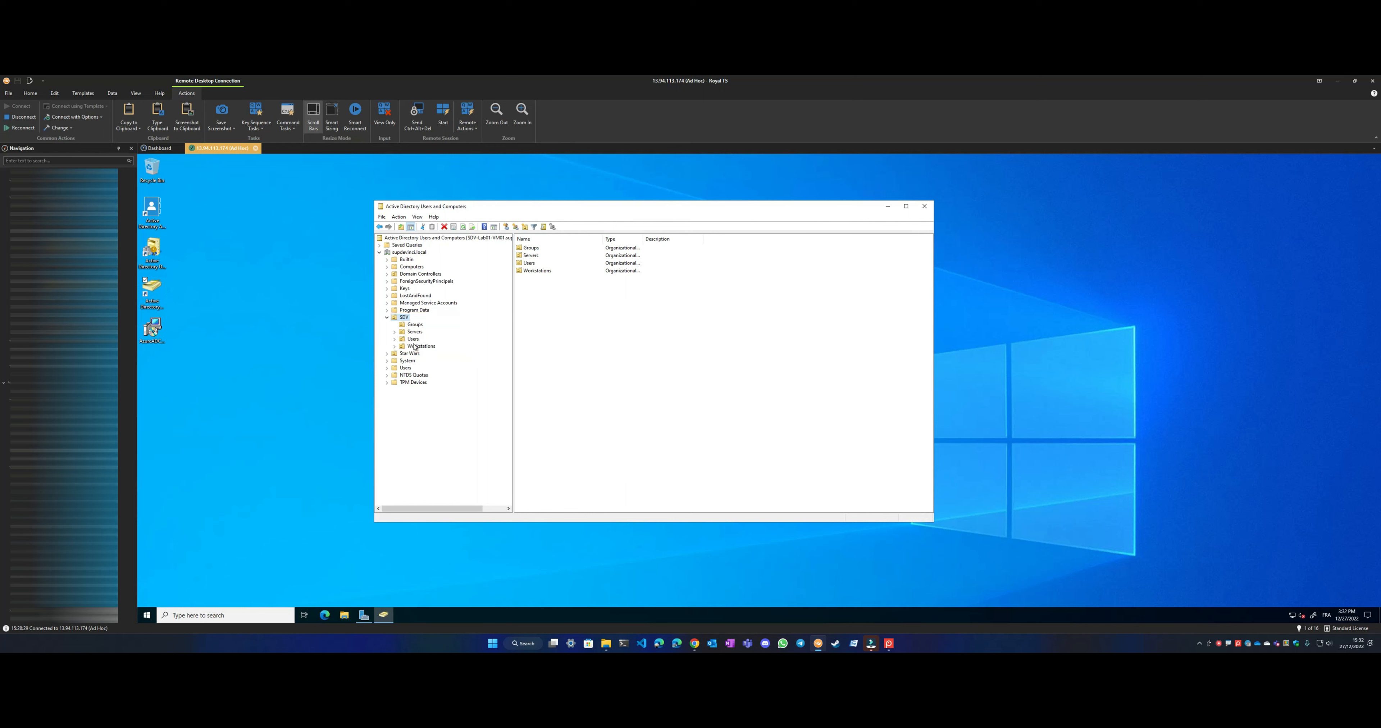
click(413, 339)
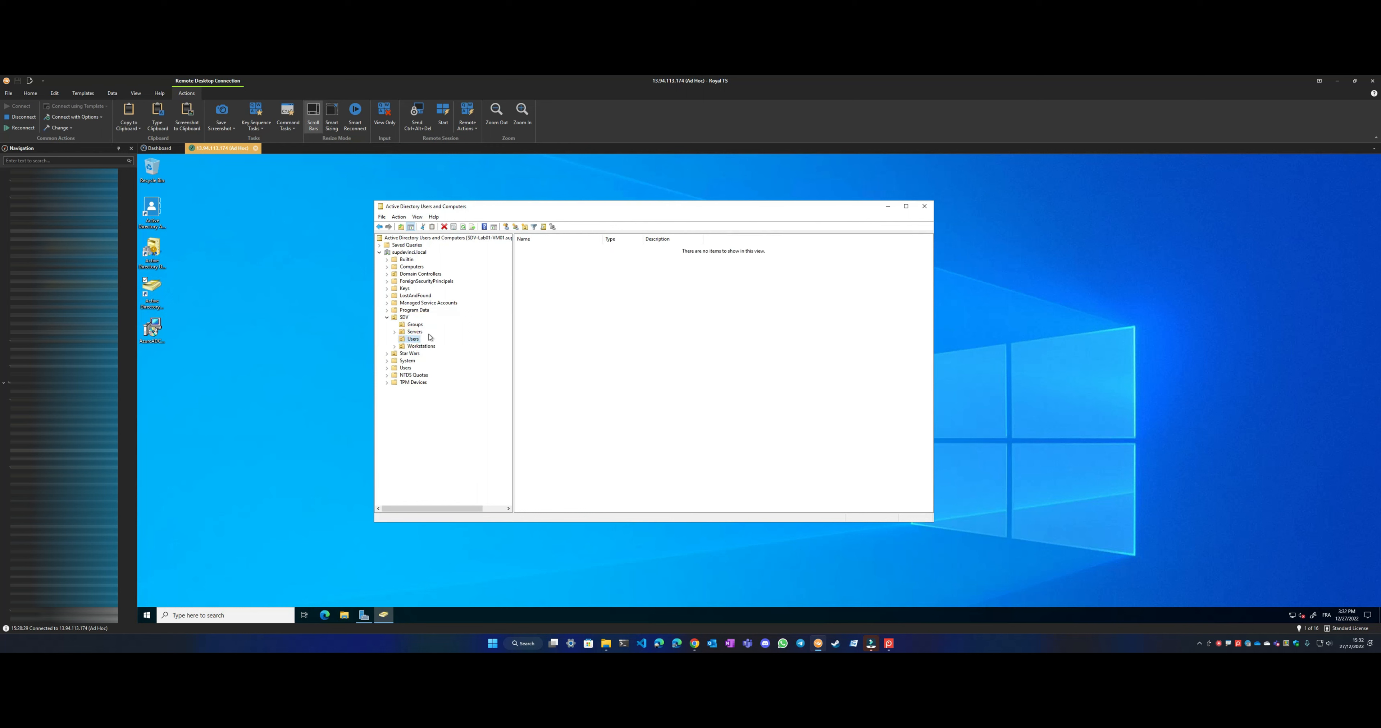
right_click(545, 326)
click(584, 380)
Step: Inspect the display name and description attributes of a user account in the Star Wars unit, closing its properties without changes
click(410, 355)
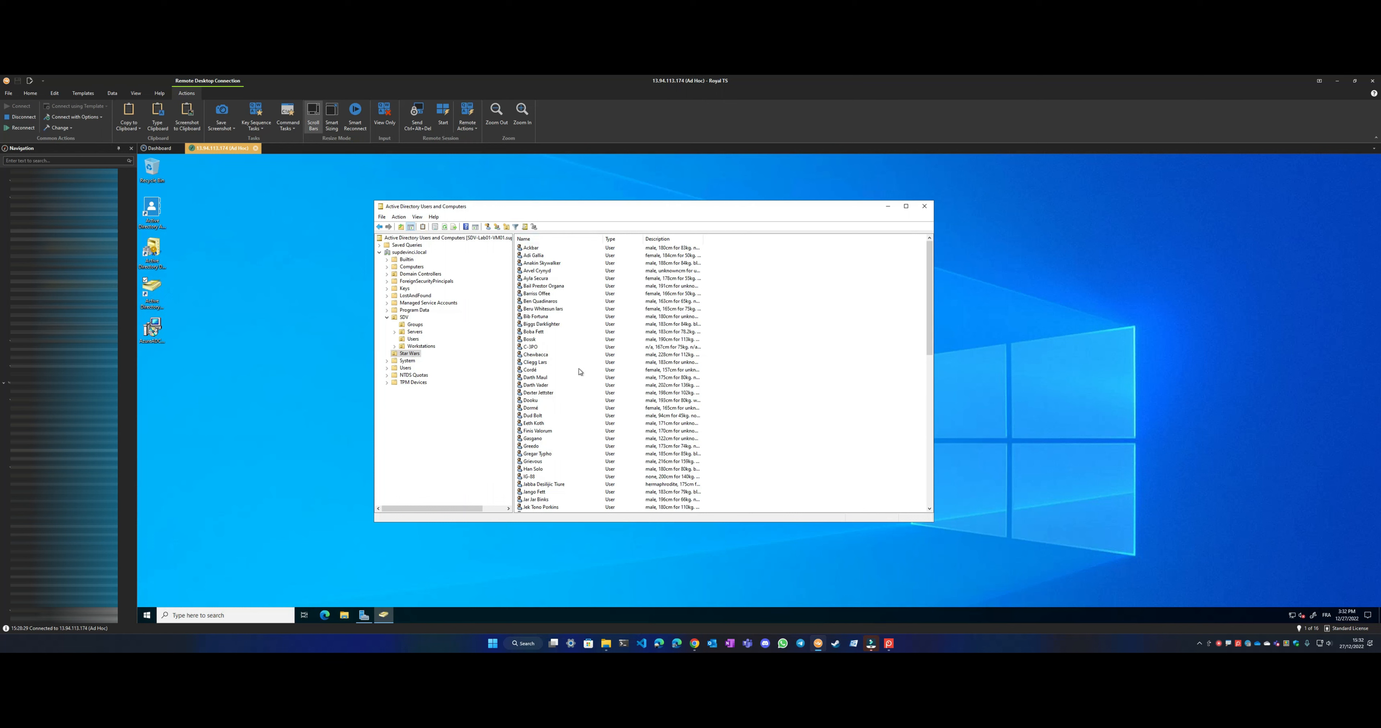
click(536, 303)
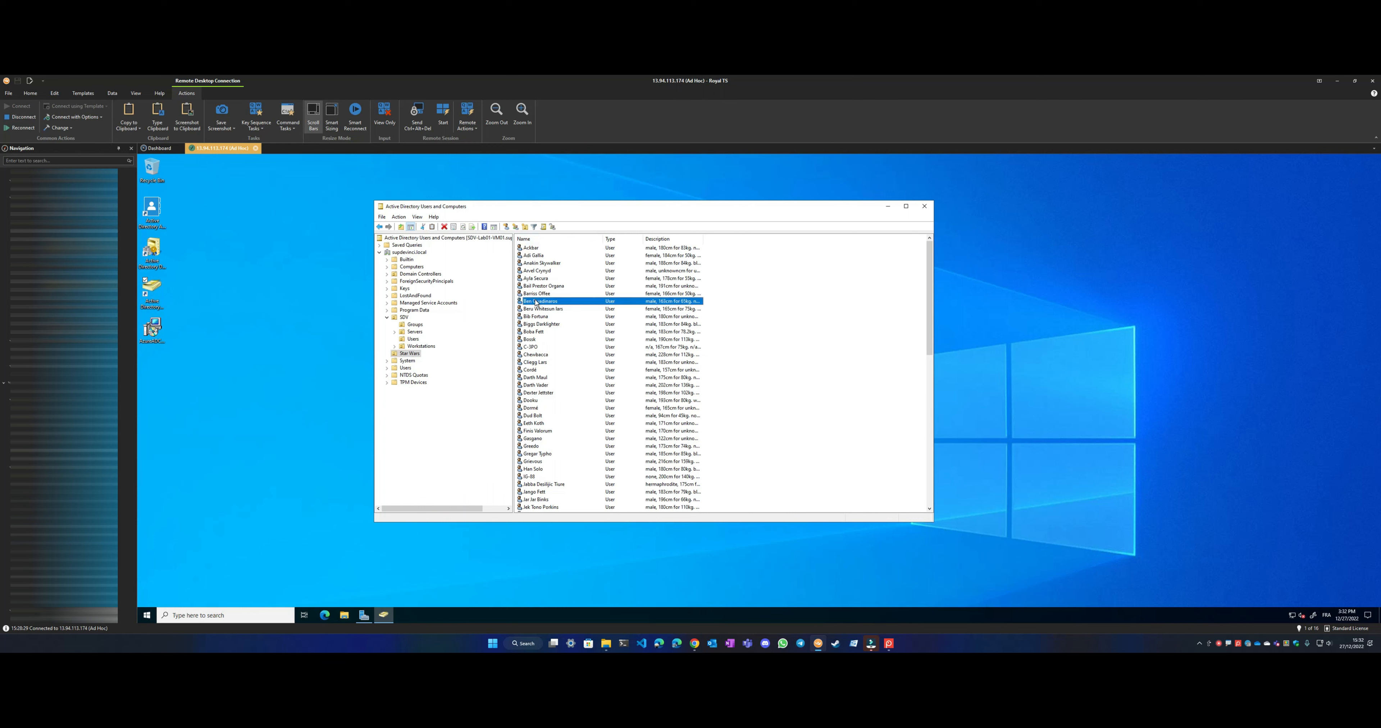
double_click(536, 302)
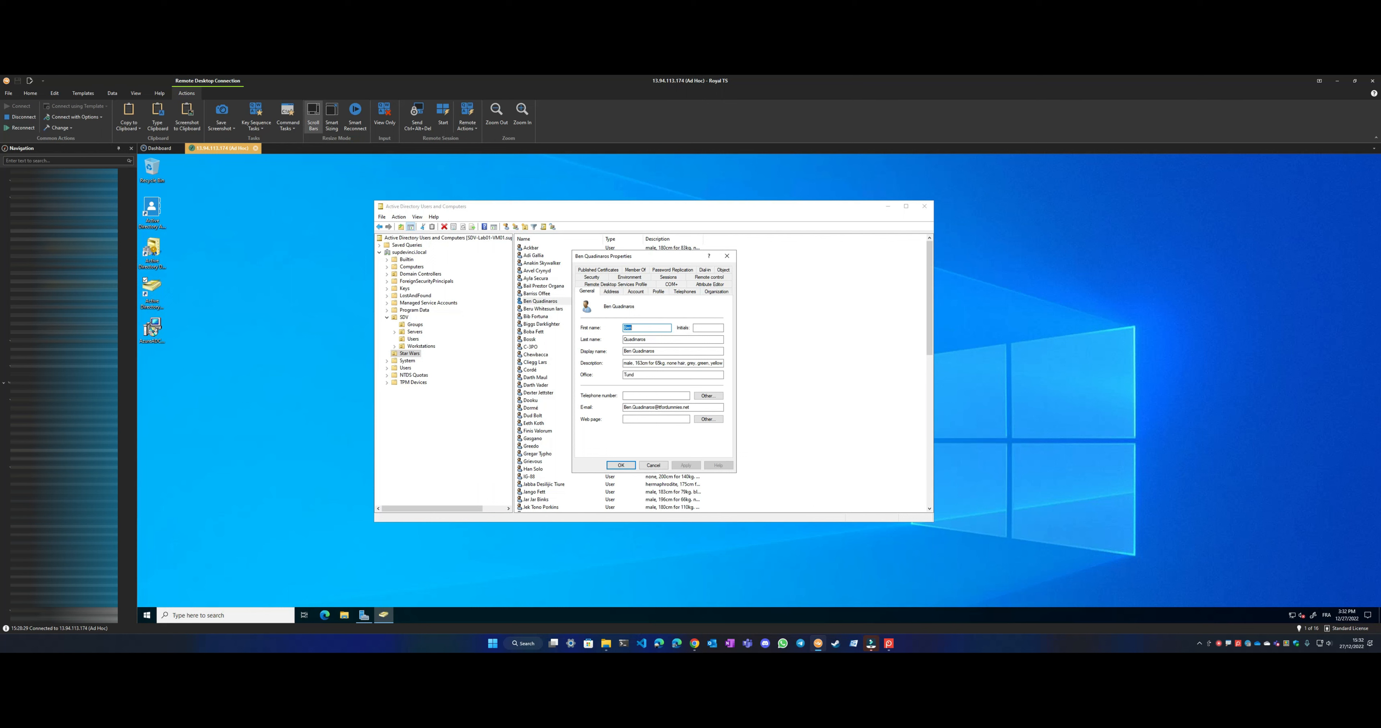
click(710, 284)
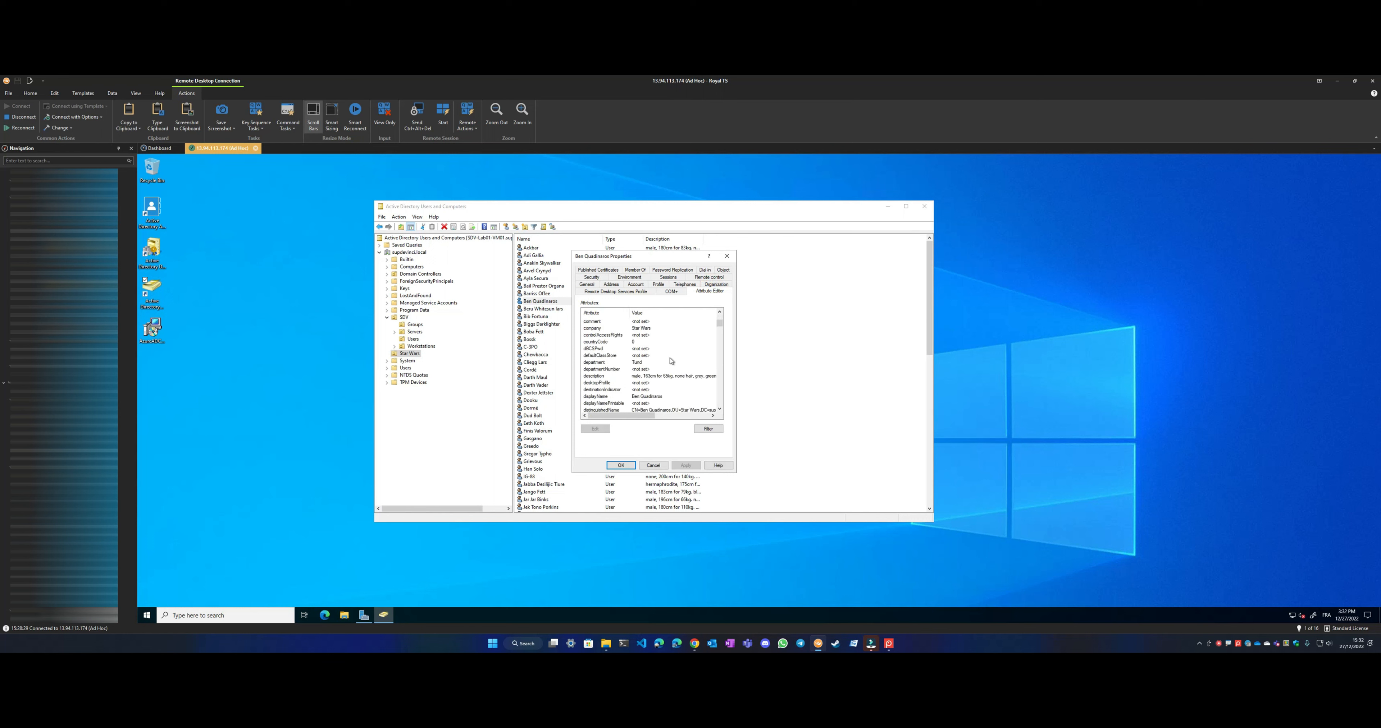
scroll(691, 390, down, 4)
scroll(673, 329, up, 2)
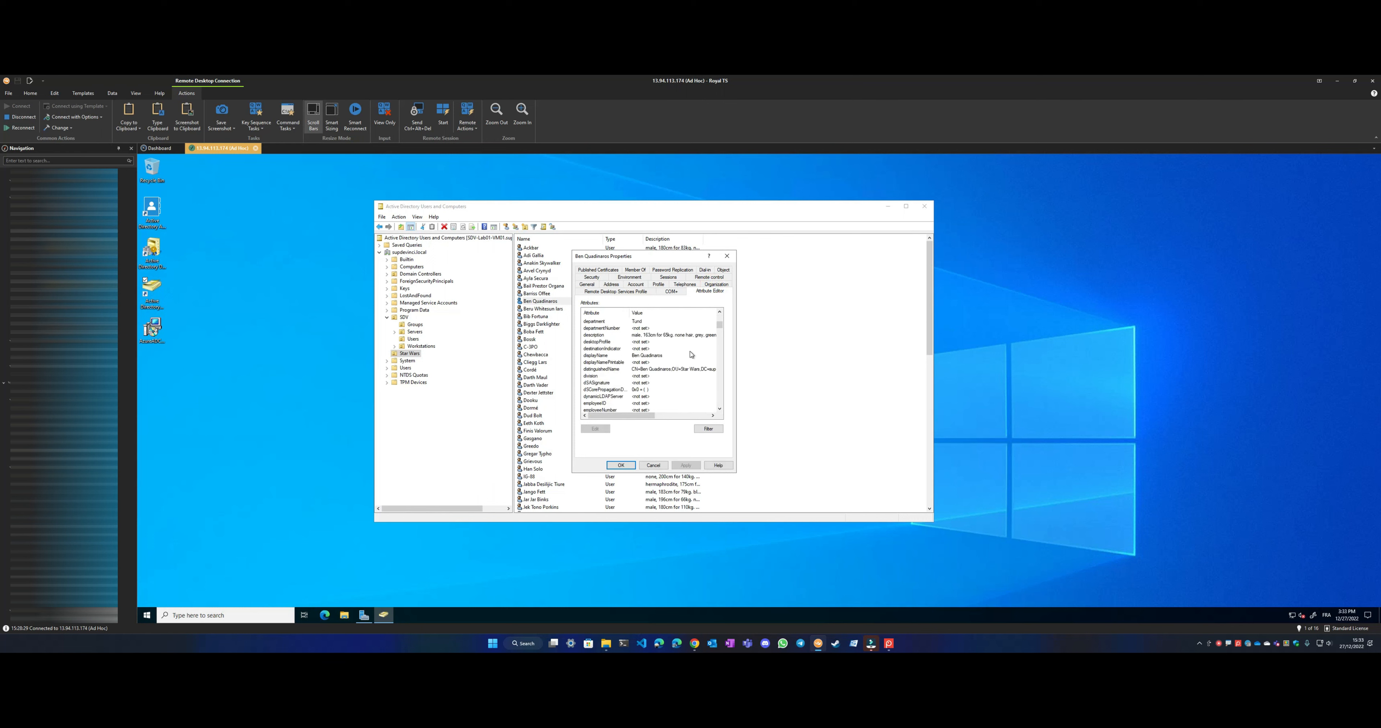
click(637, 357)
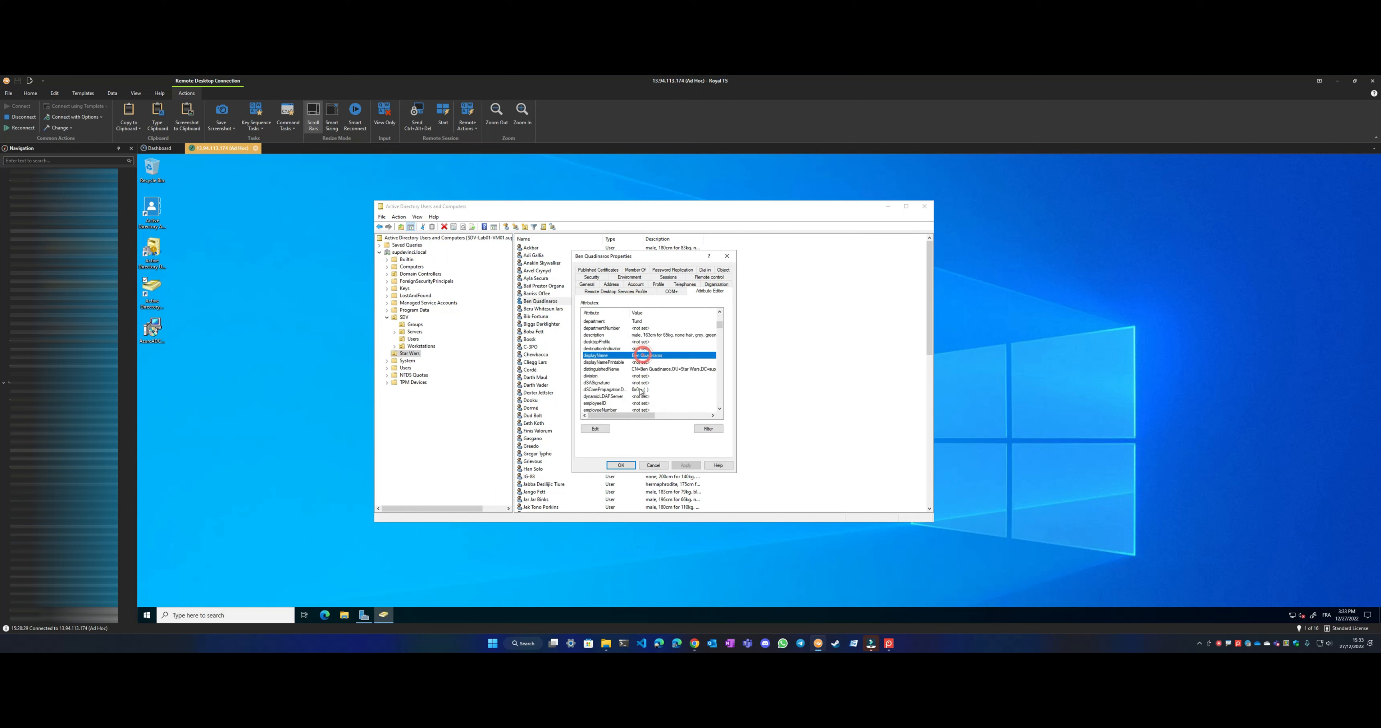
key(Up)
key(Up)
key(Up)
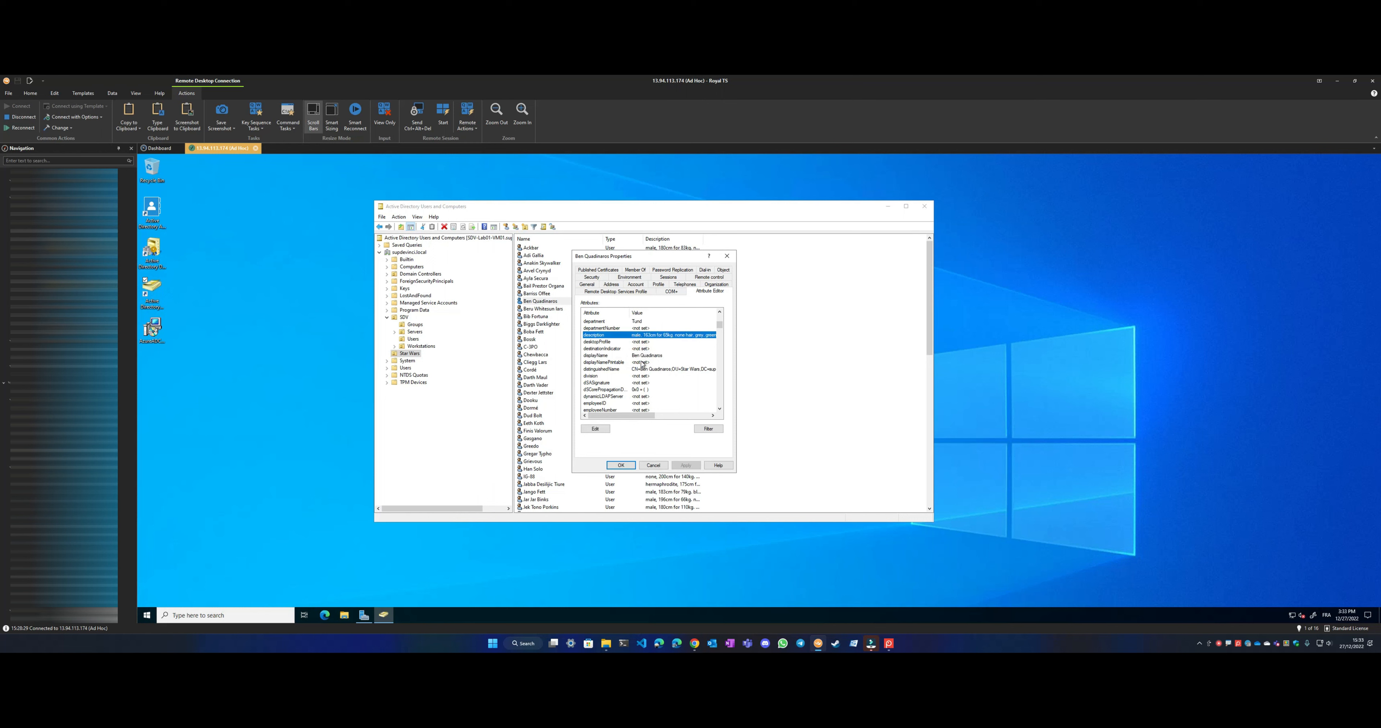
click(653, 466)
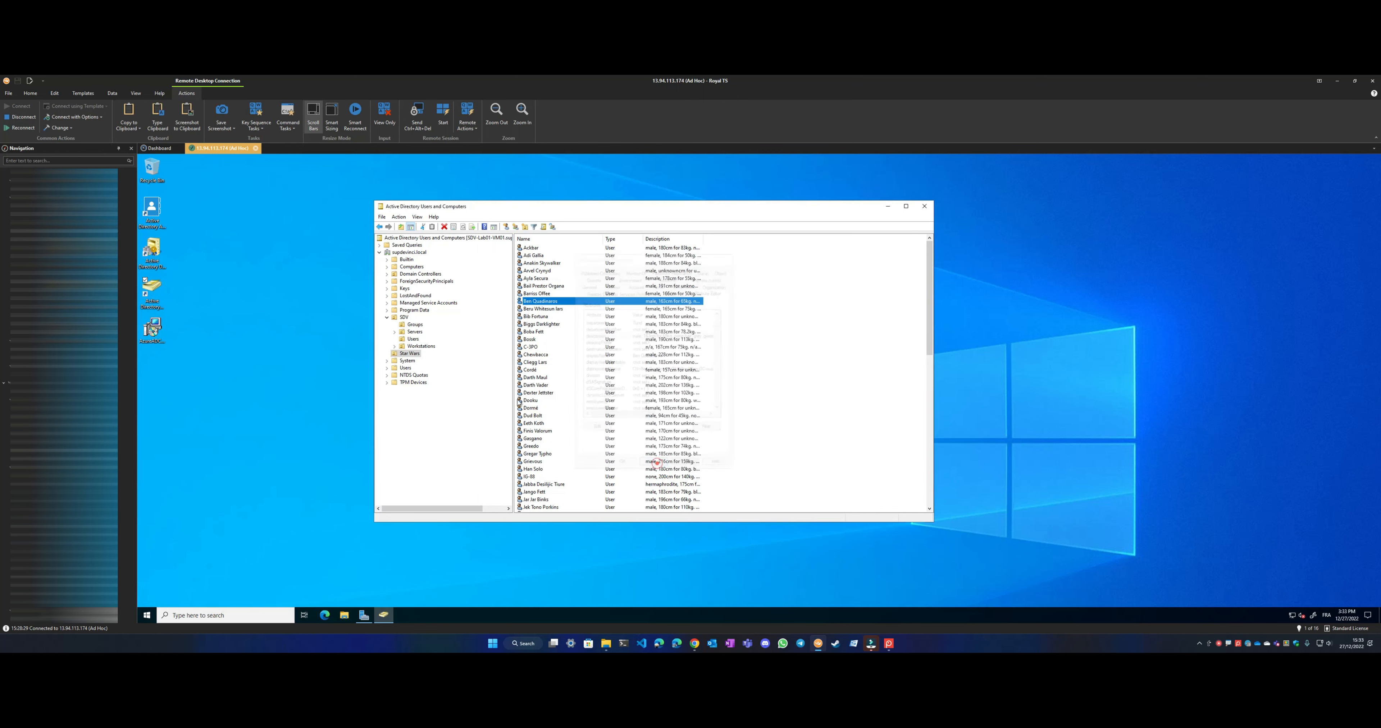
Step: Browse the security groups in the Groups unit under SDV
click(415, 325)
click(536, 255)
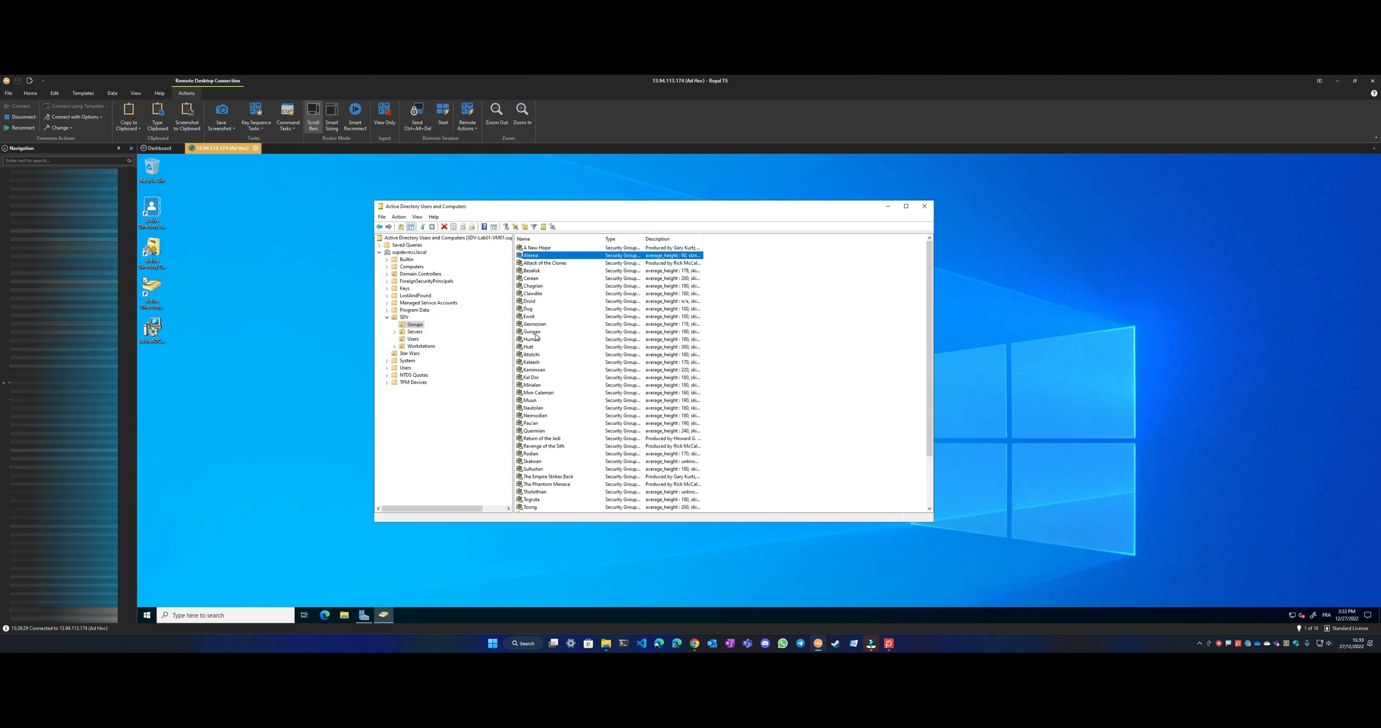
click(536, 332)
click(541, 378)
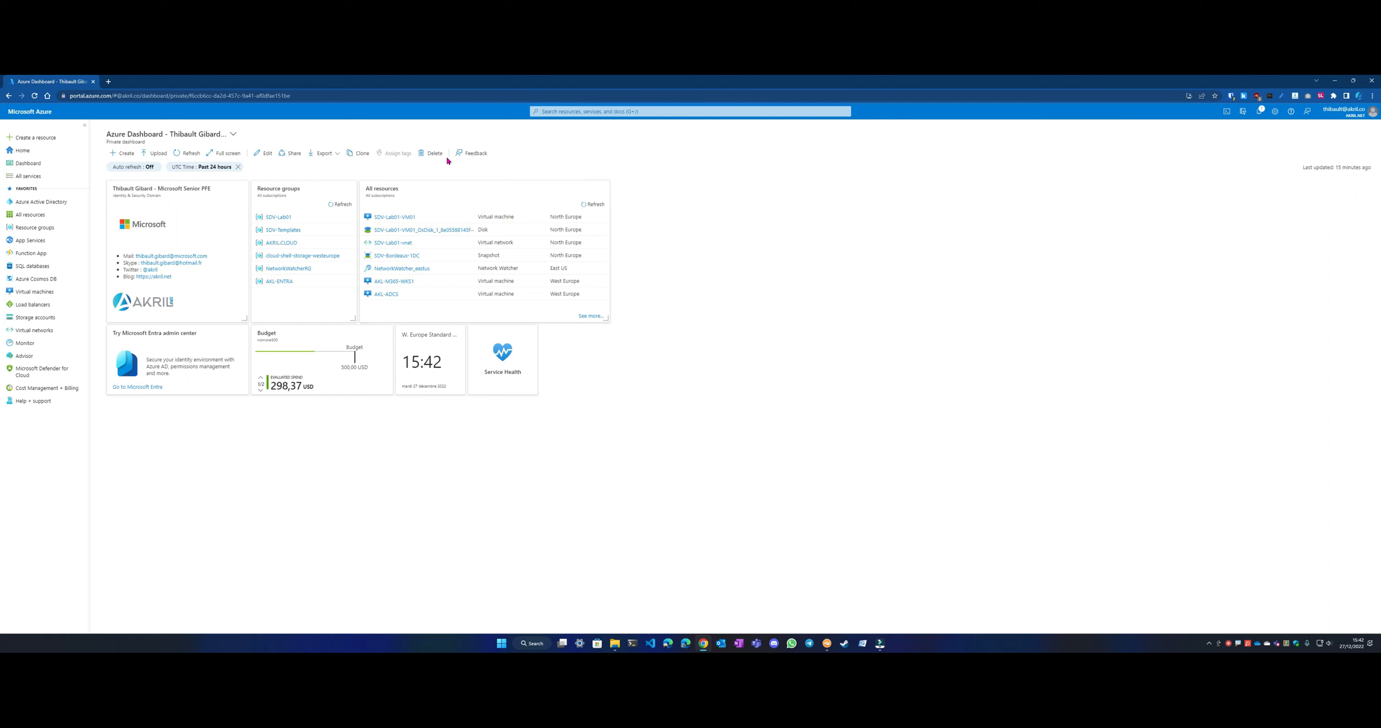
Step: Switch to the Azure portal, search for "gallery", open Azure compute galleries and start creating a gallery
click(612, 111)
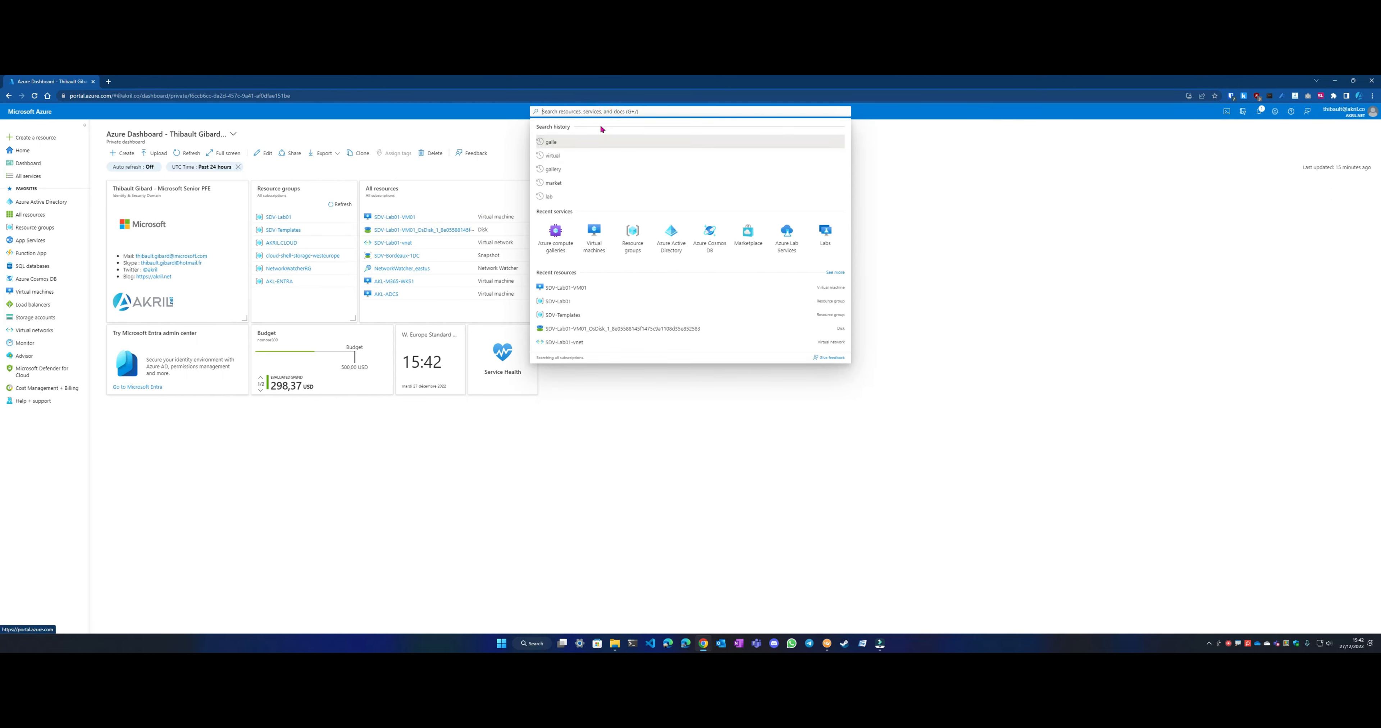
text(gallery)
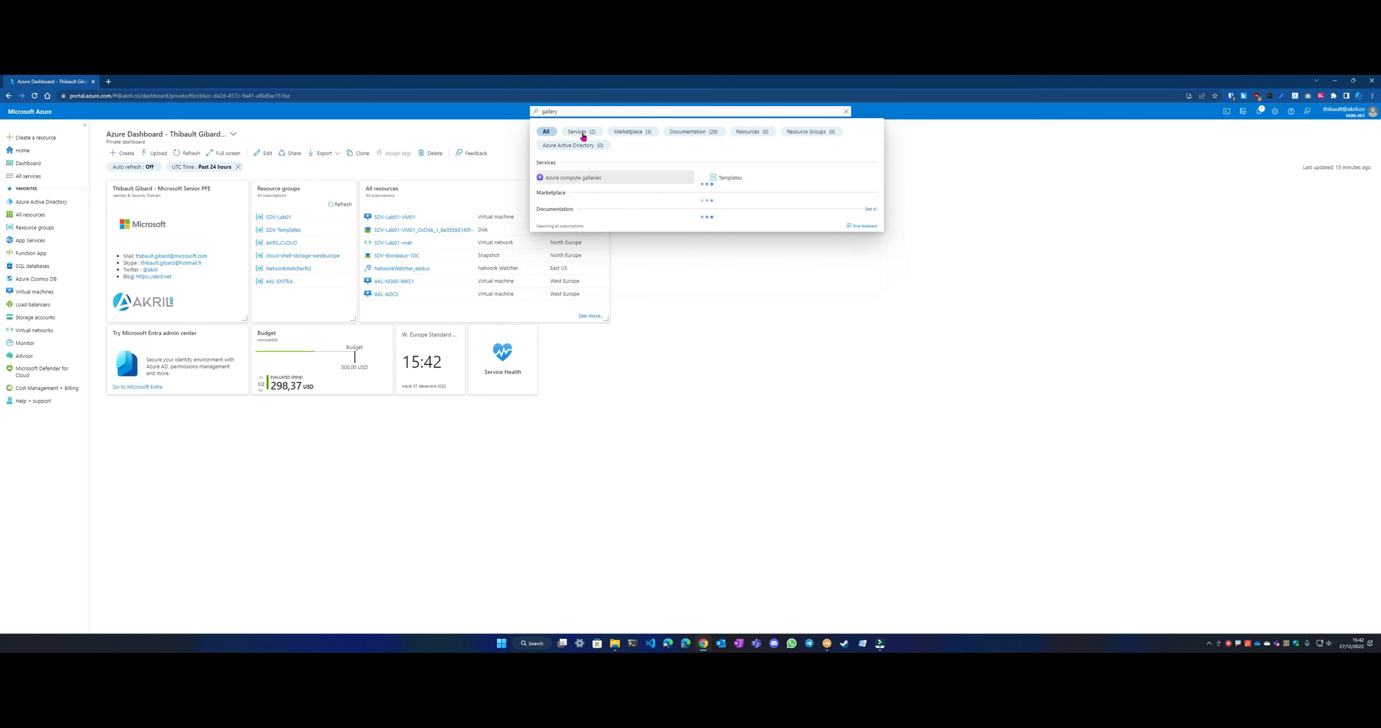
click(604, 179)
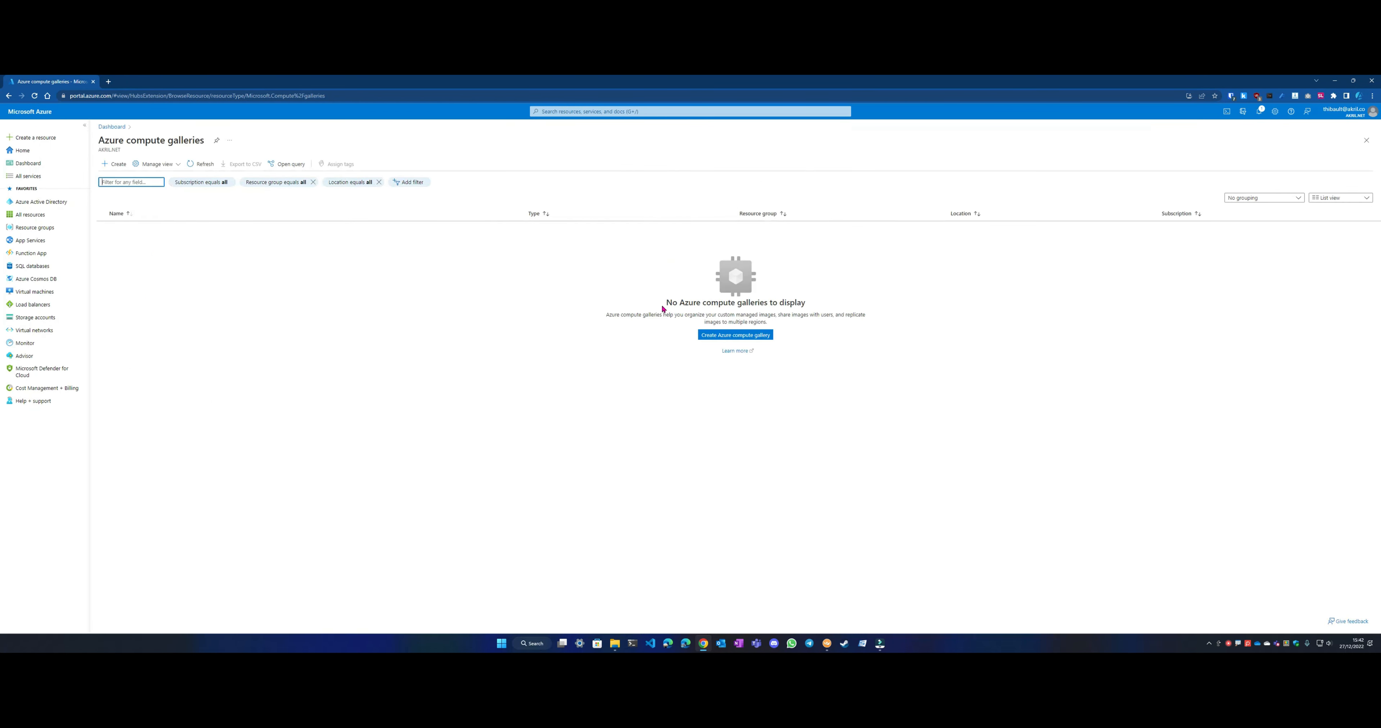
mouse_move(577, 273)
mouse_down()
mouse_move(940, 369)
mouse_move(890, 370)
mouse_up()
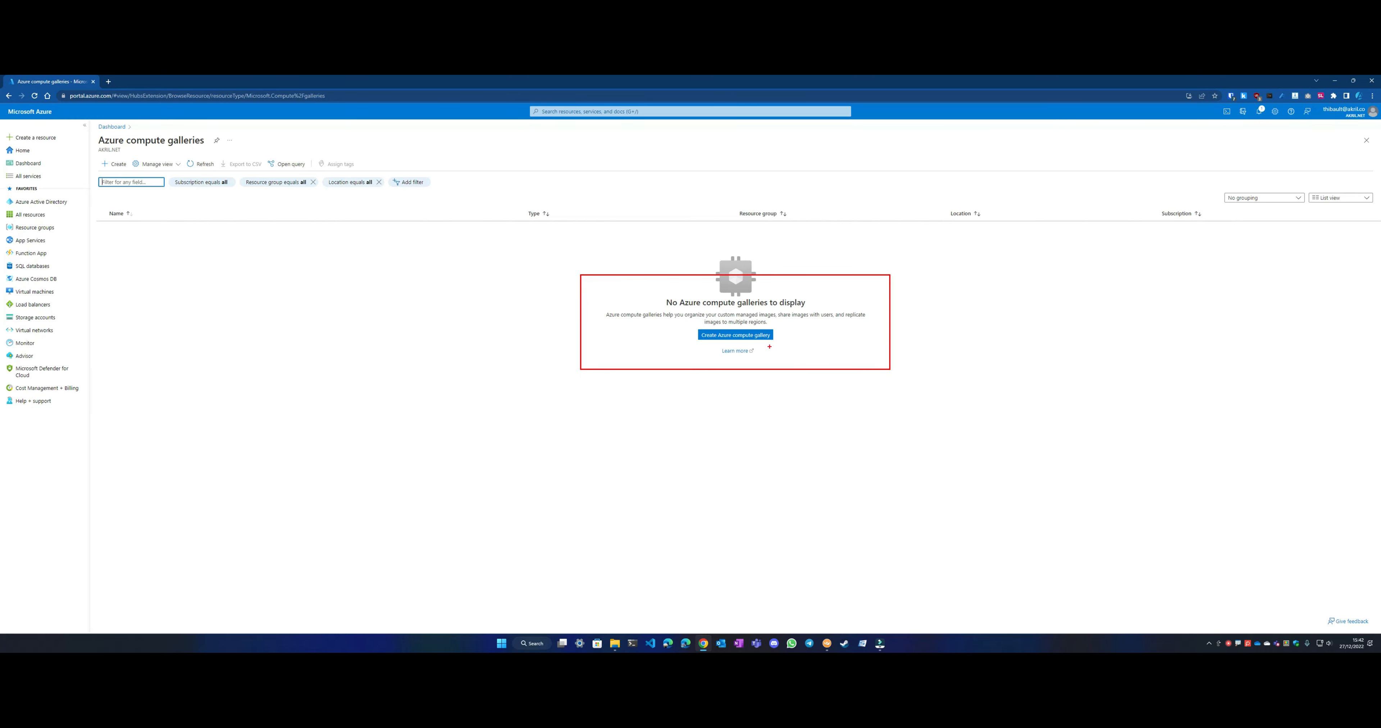
click(734, 335)
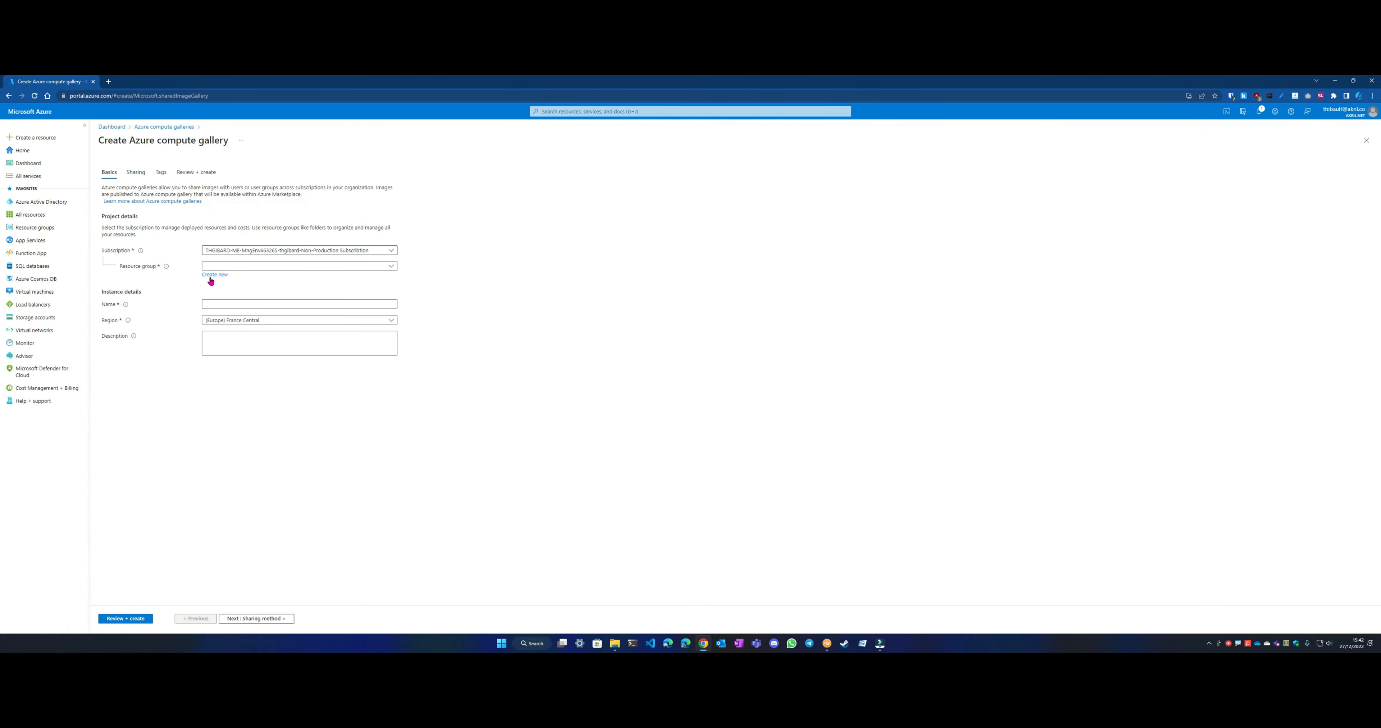
Step: Create a new resource group named AKL-Templates-SDV for the compute gallery
click(253, 267)
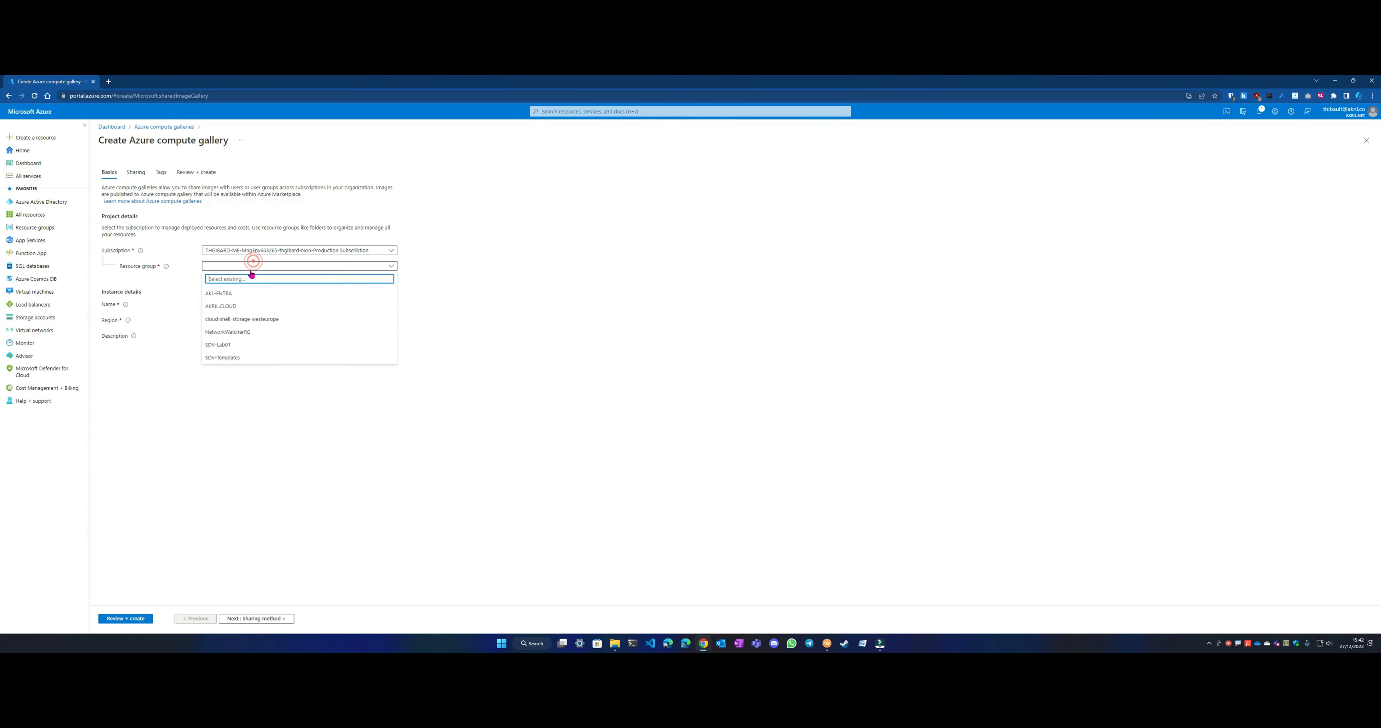
click(473, 307)
click(214, 274)
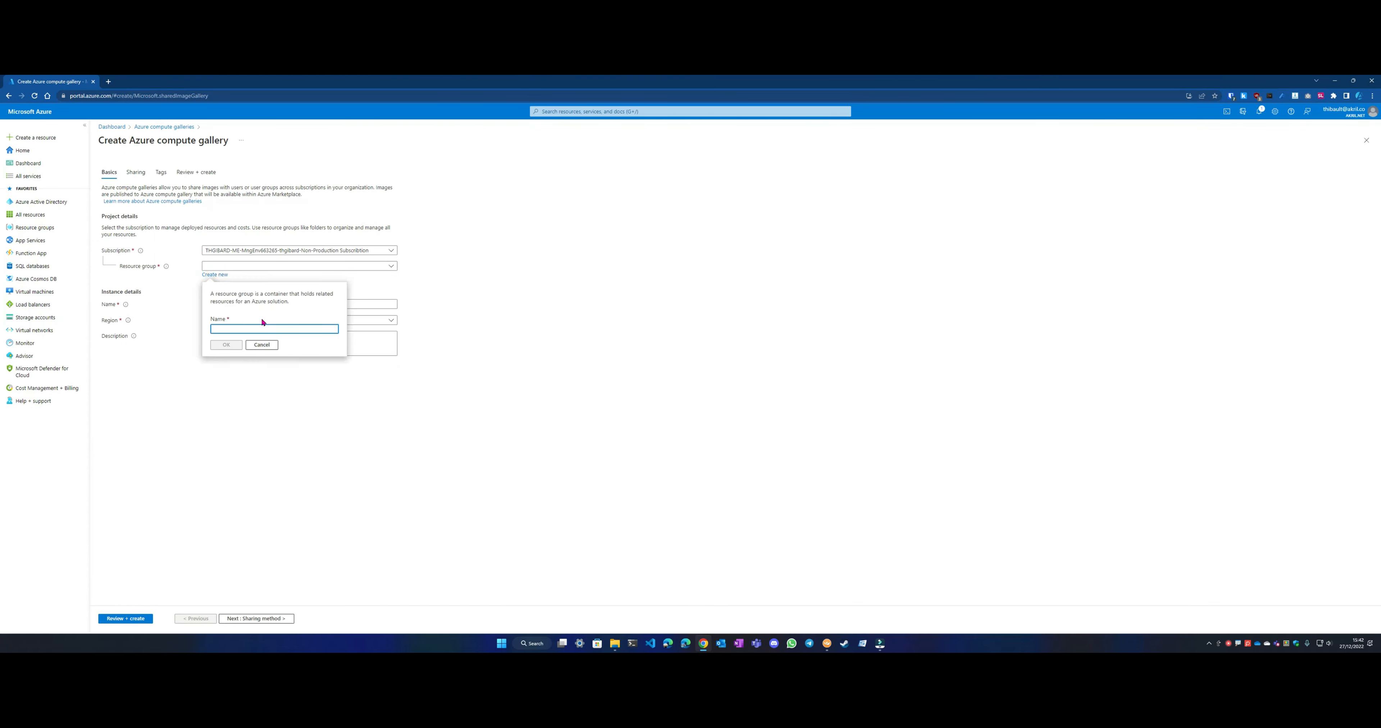
text(AKL-Templates-SDV)
click(225, 345)
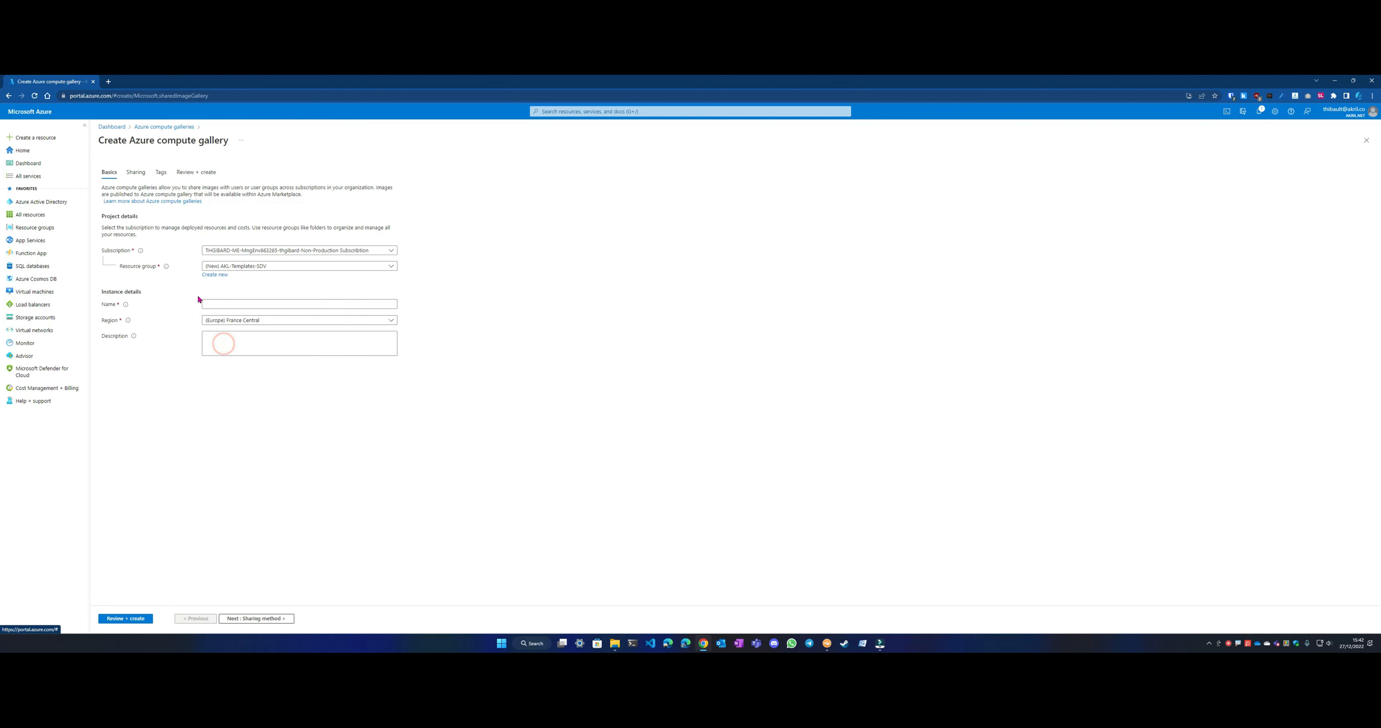
Step: Name the new compute gallery TemplateTGI
click(234, 304)
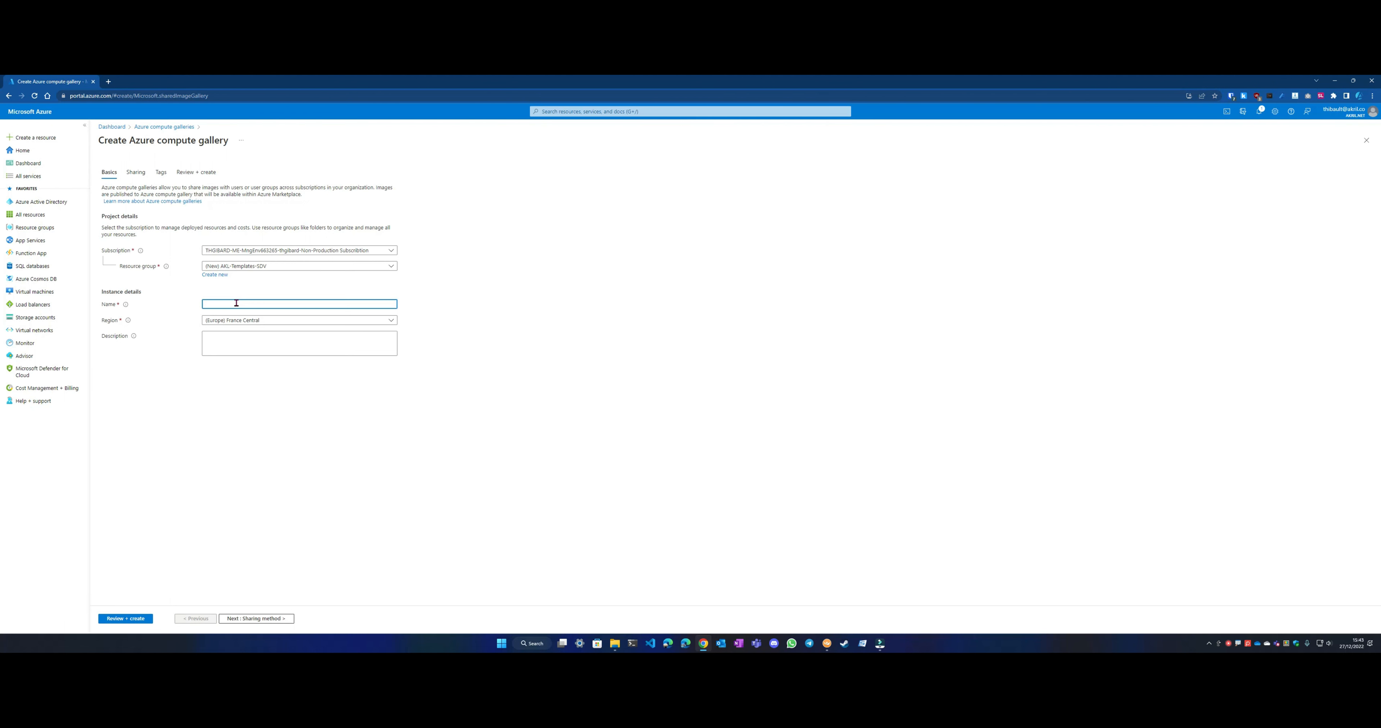
text(AKL-Templates-TG)
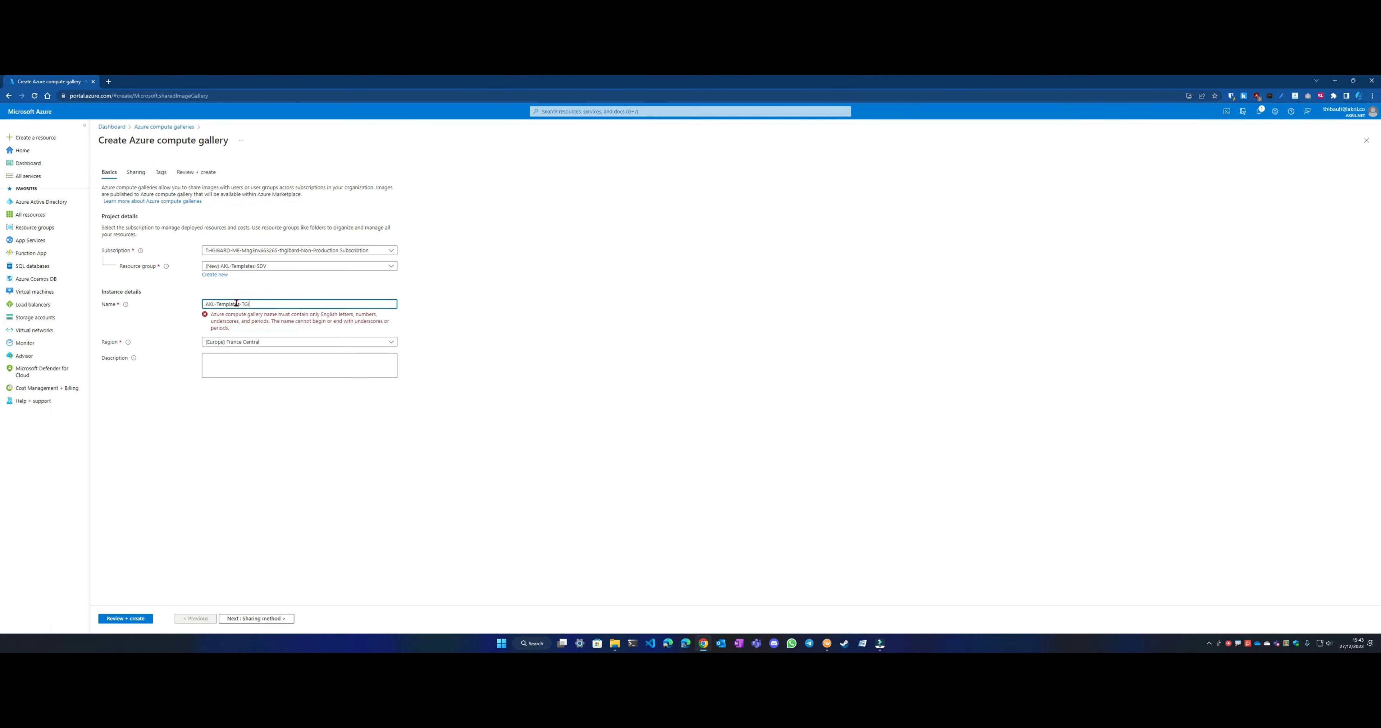
key(ctrl+a)
key(BackSpace)
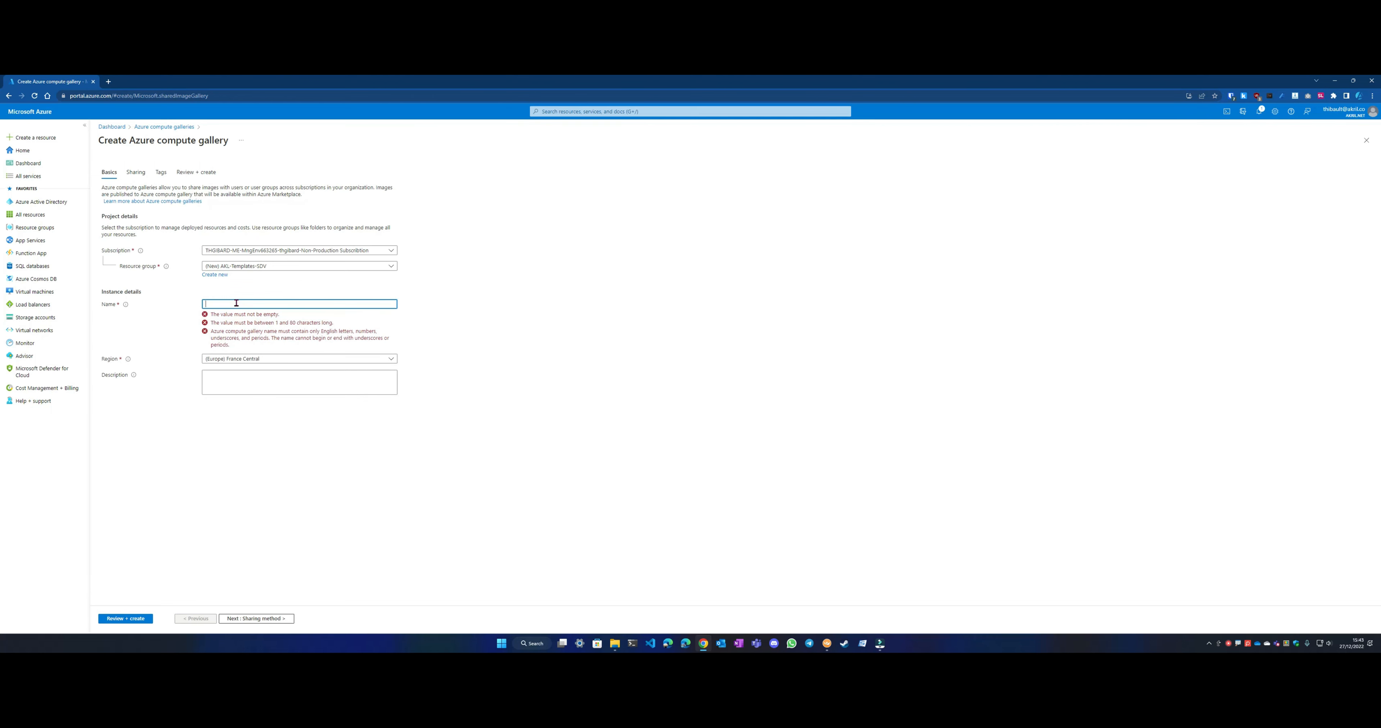
text(TemplateTGI)
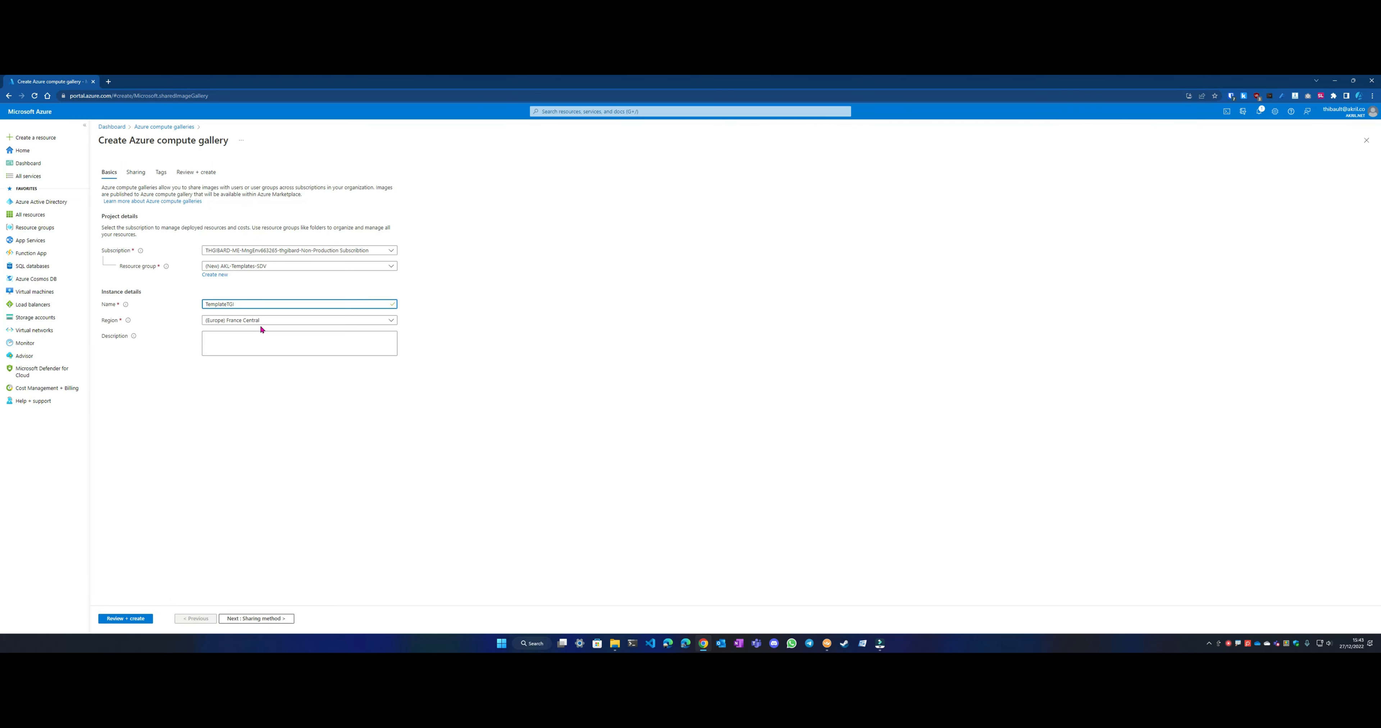
Step: Set the gallery's region to North Europe and its description to "Tous mes templates de VM"
click(272, 320)
text(north)
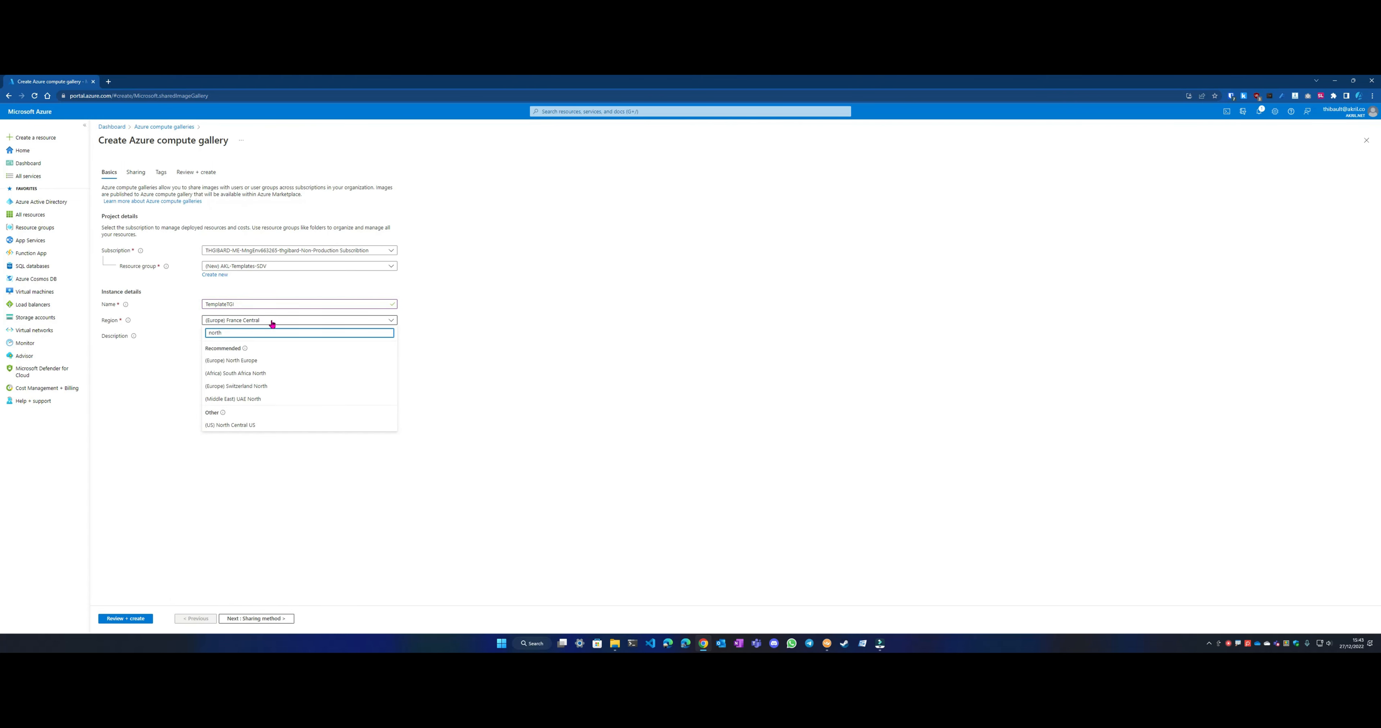
click(230, 361)
click(261, 344)
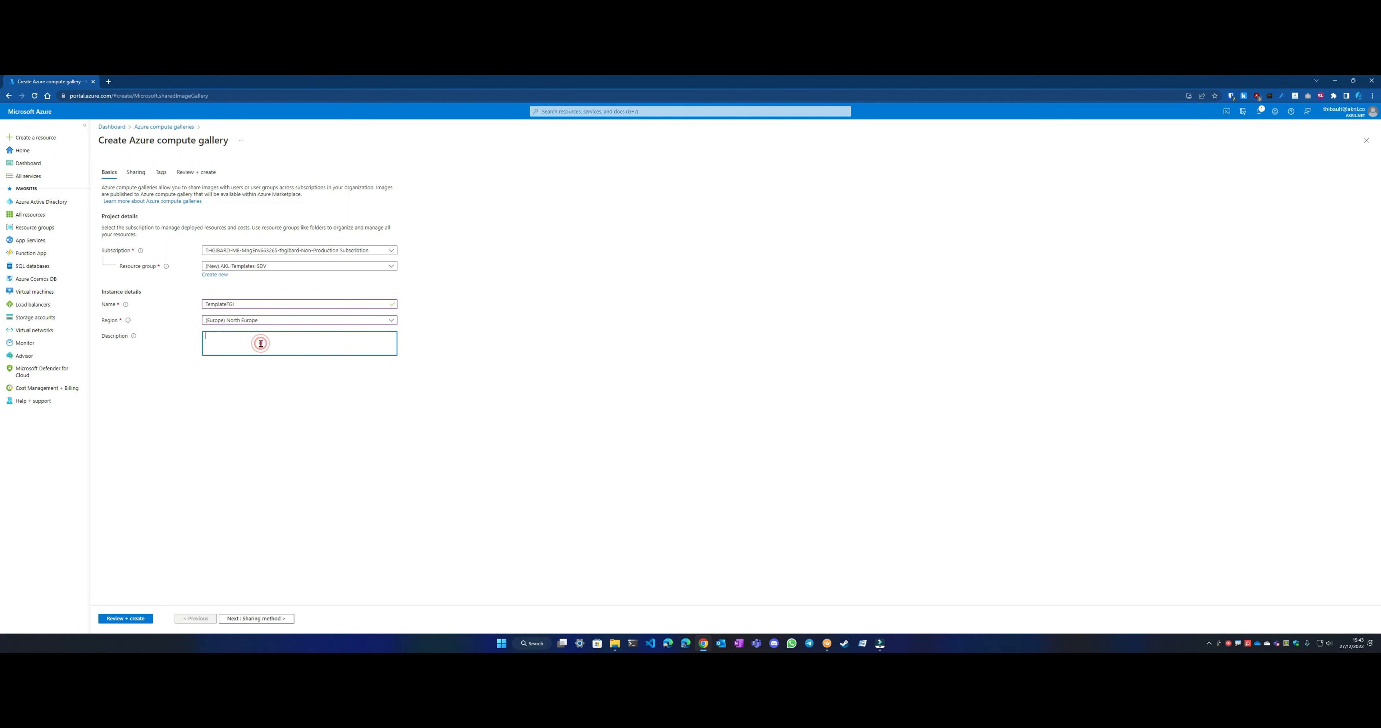
text(Tous mes templates de VM)
Step: Keep role-based access control as the sharing method, then review and create the compute gallery
drag(100, 213, 412, 367)
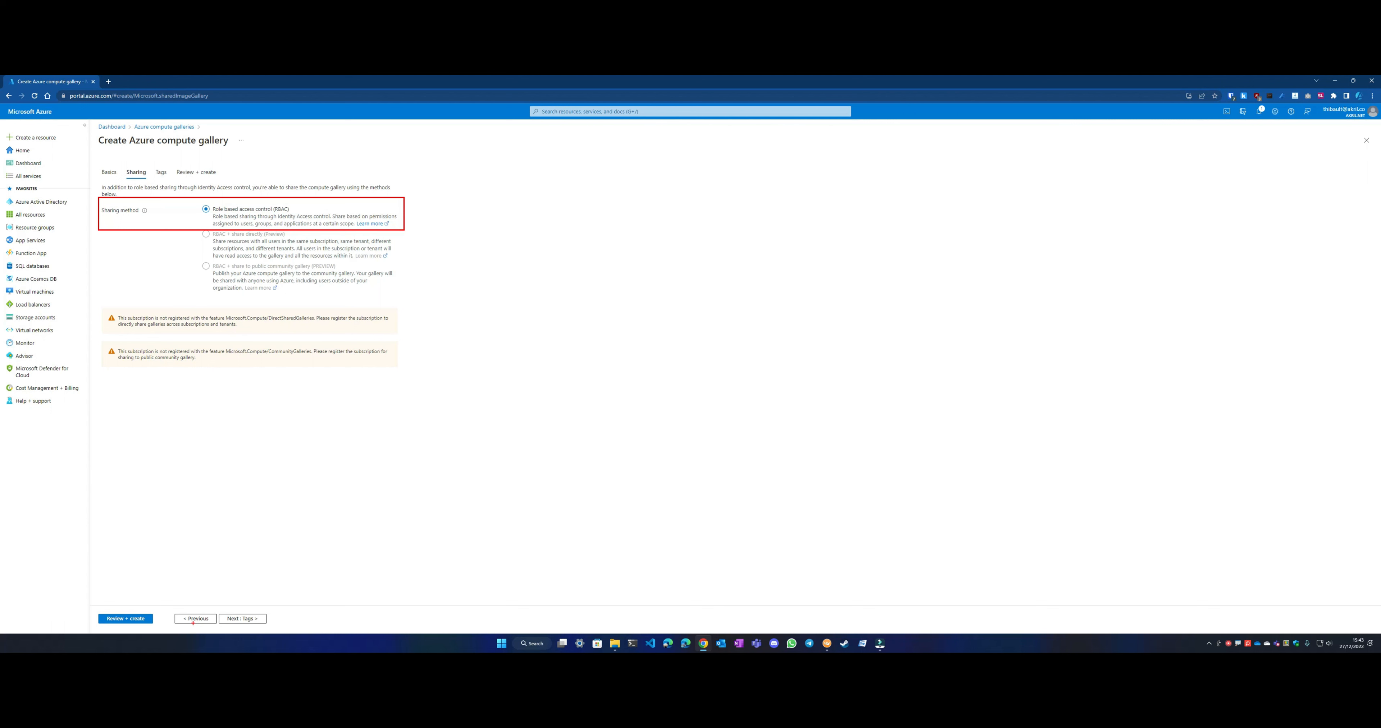
click(142, 618)
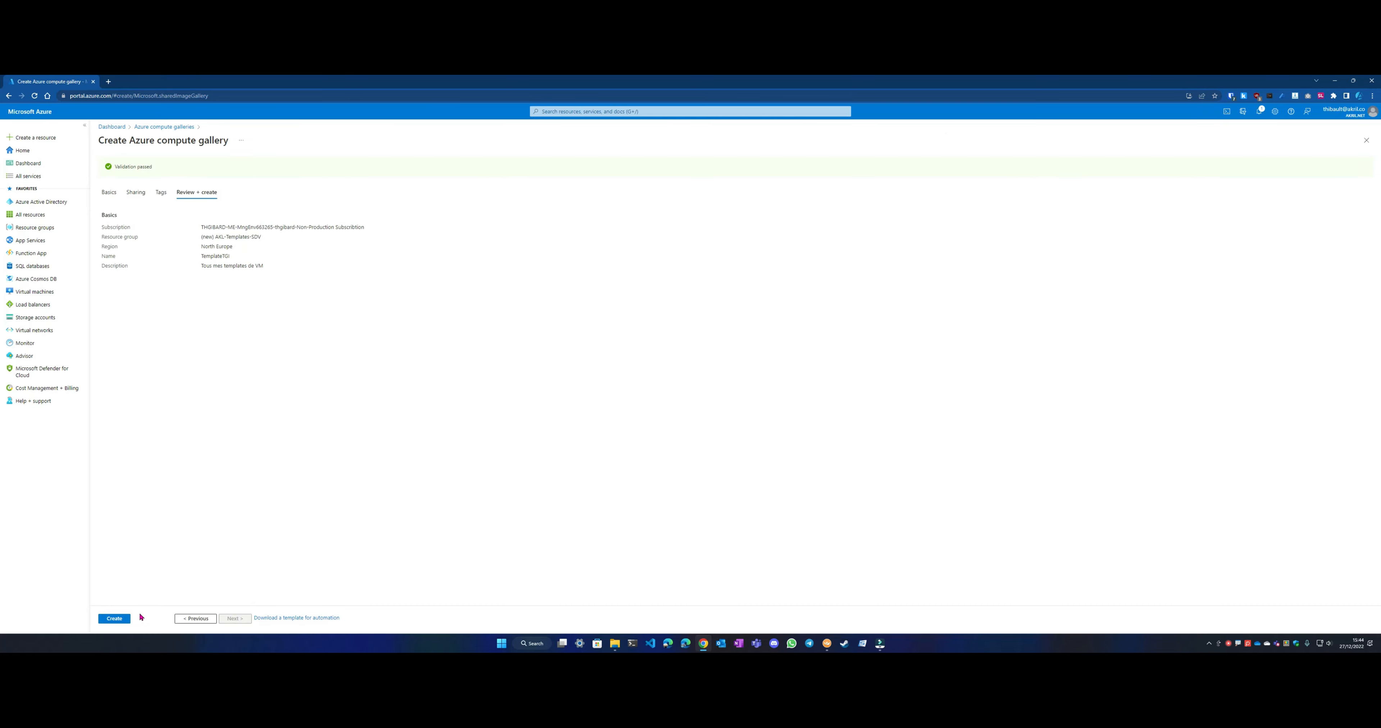
click(116, 619)
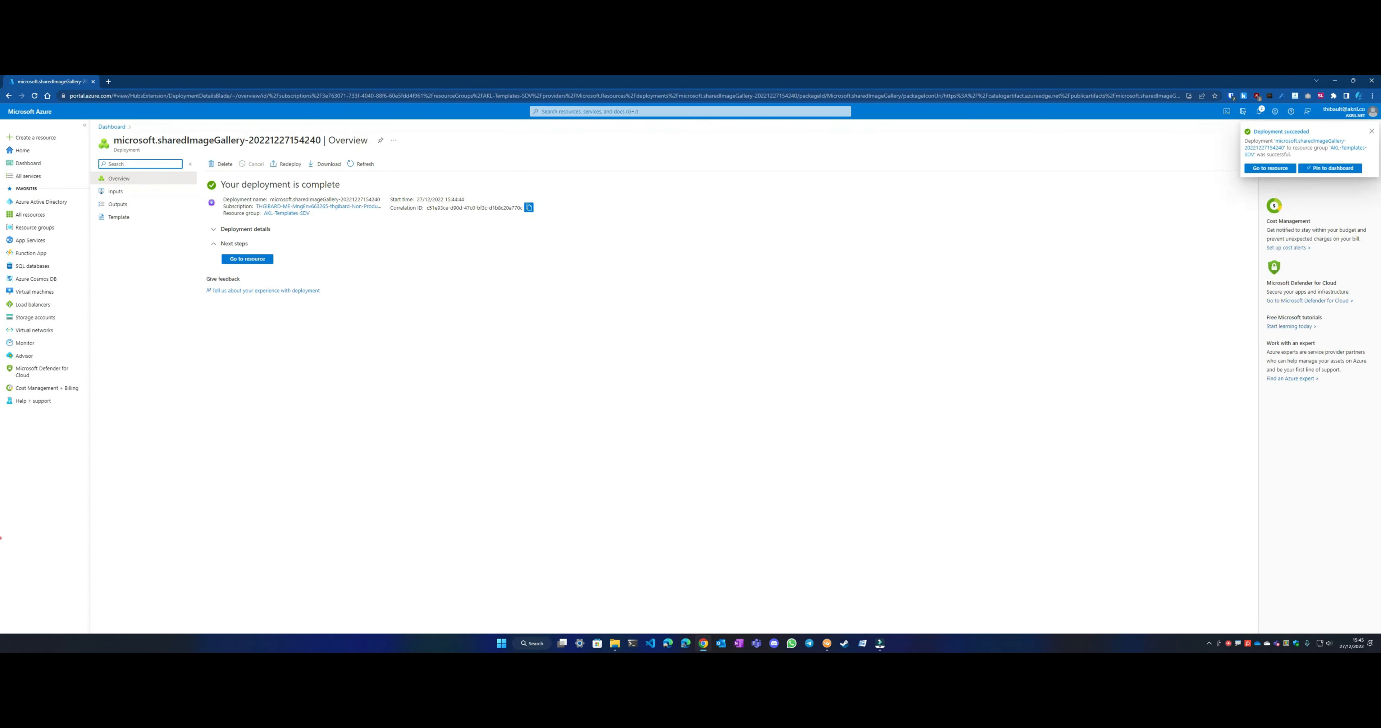
mouse_move(201, 174)
mouse_down()
mouse_move(272, 207)
mouse_move(548, 277)
mouse_up()
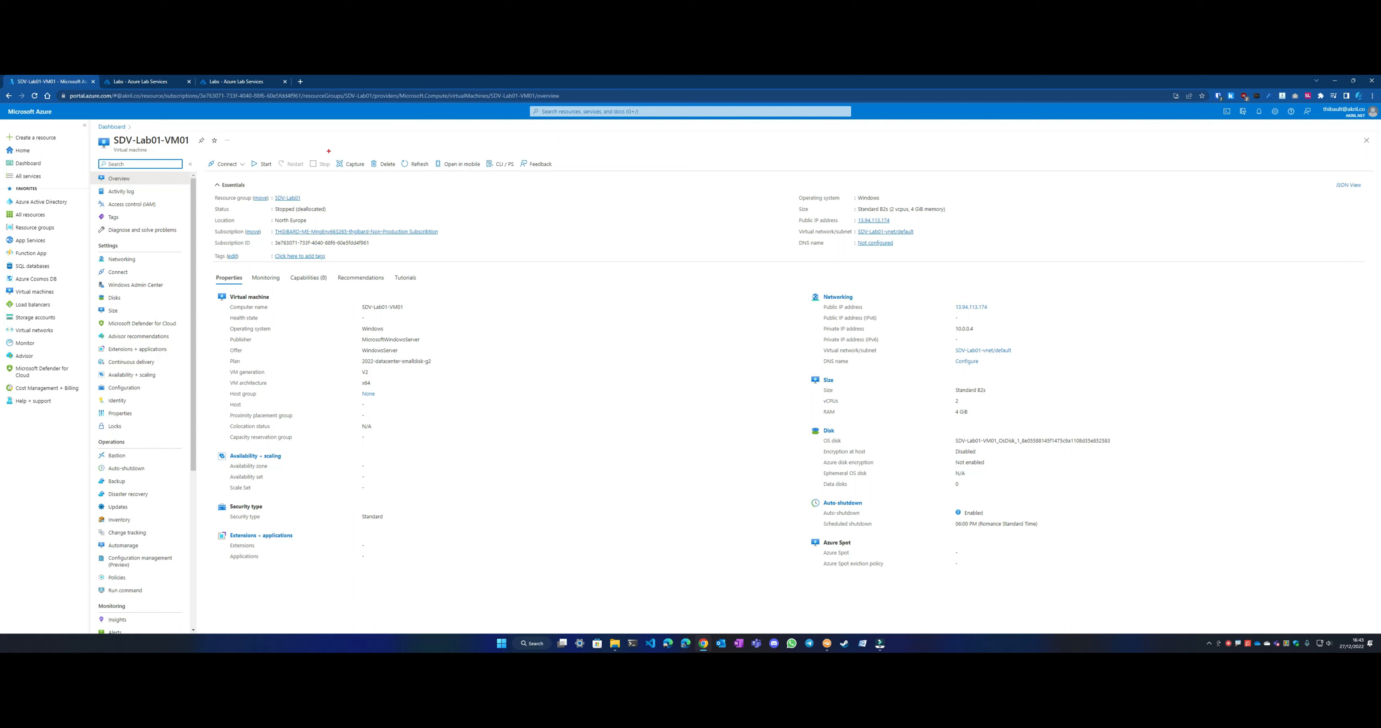
Step: Start capturing an image of the SDV-Lab01-VM01 virtual machine and choose AKL-Templates-SDV as its resource group
drag(162, 148, 206, 256)
drag(323, 152, 373, 172)
key(Escape)
click(354, 164)
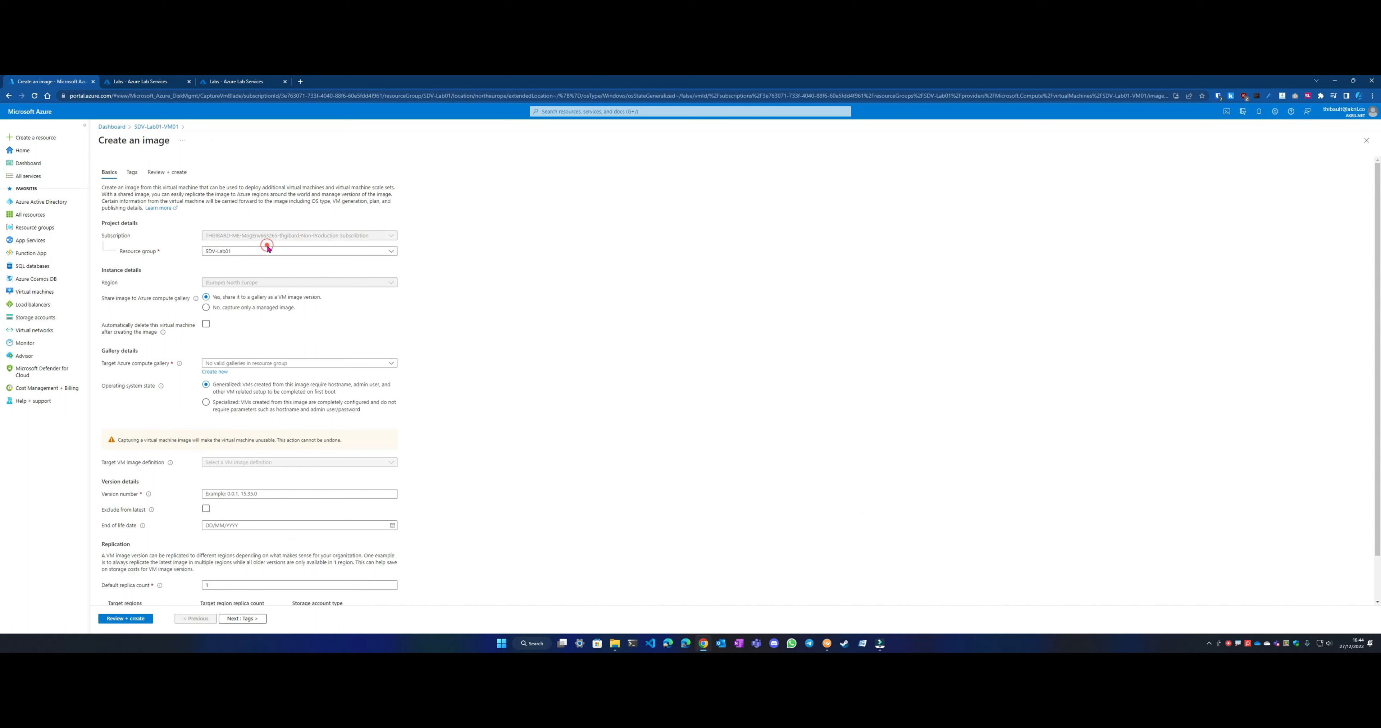
click(267, 249)
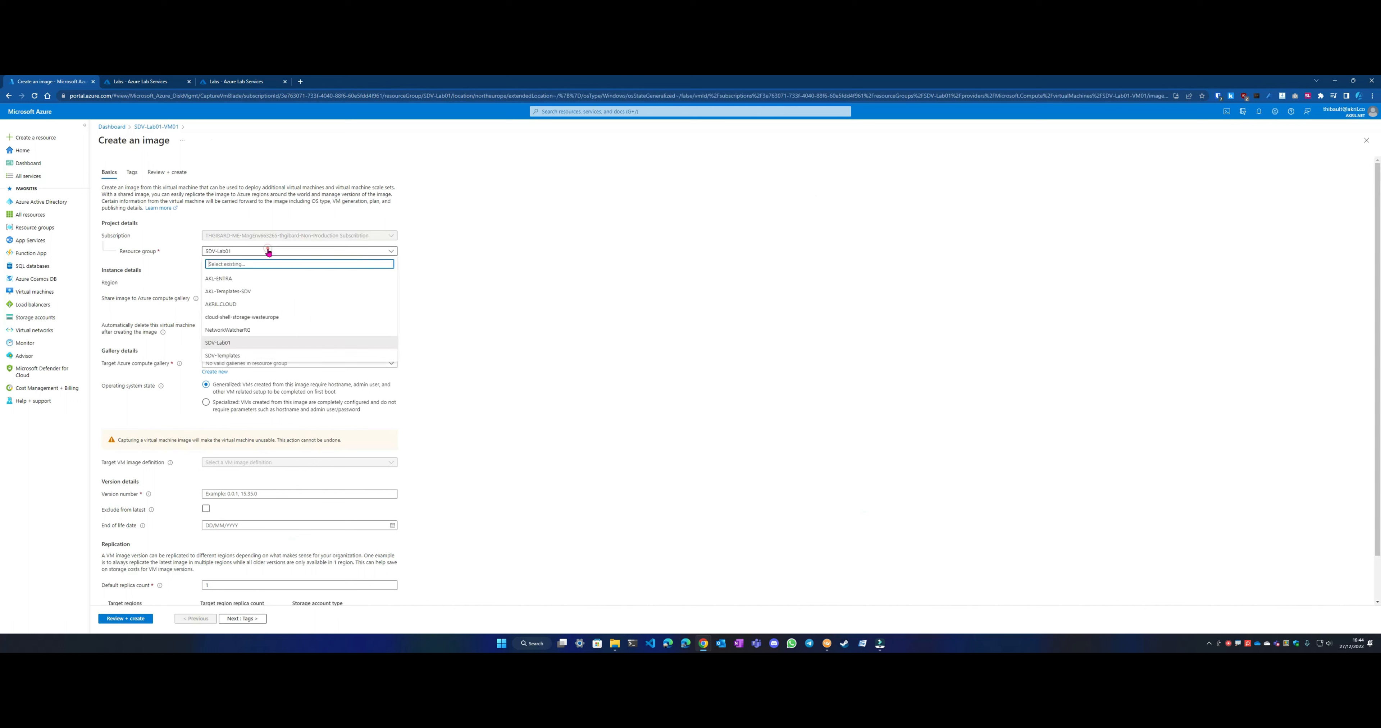
click(258, 292)
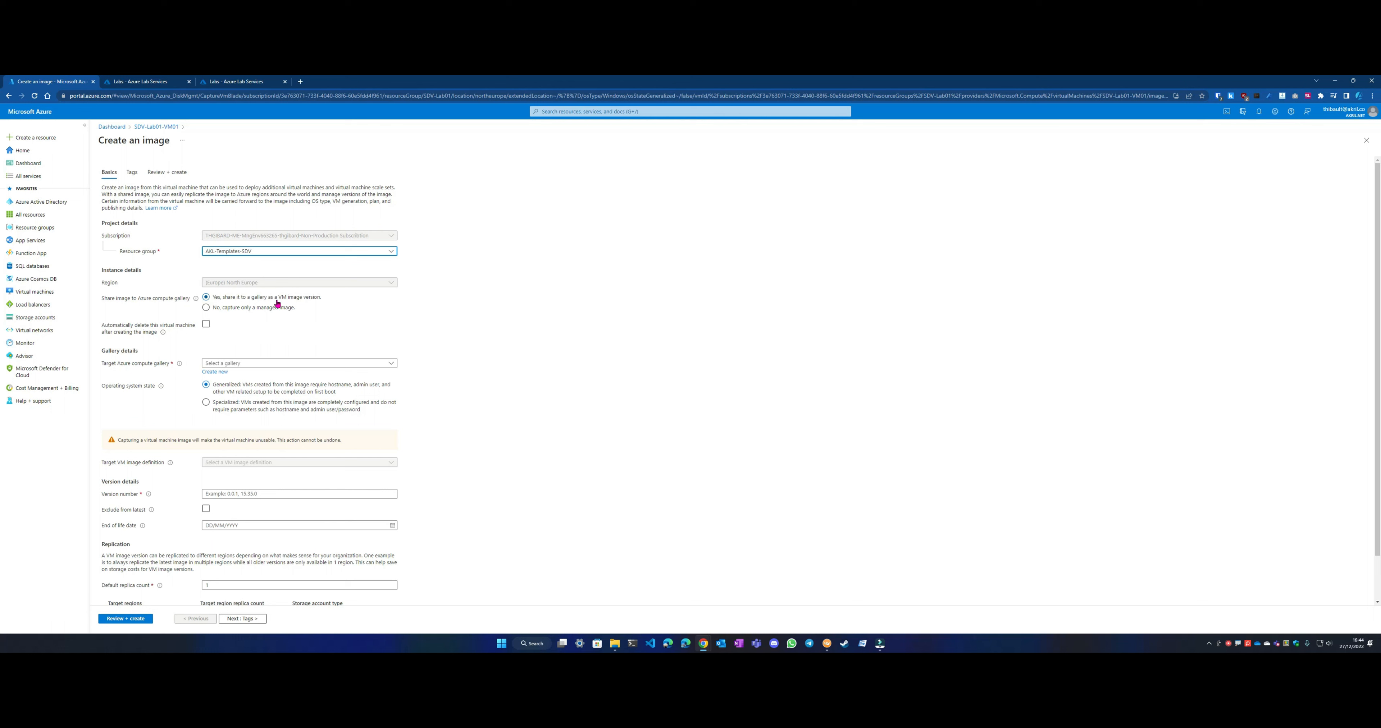
Step: Select TemplateTGI as the image's target compute gallery and set the operating system state to Specialized
click(255, 364)
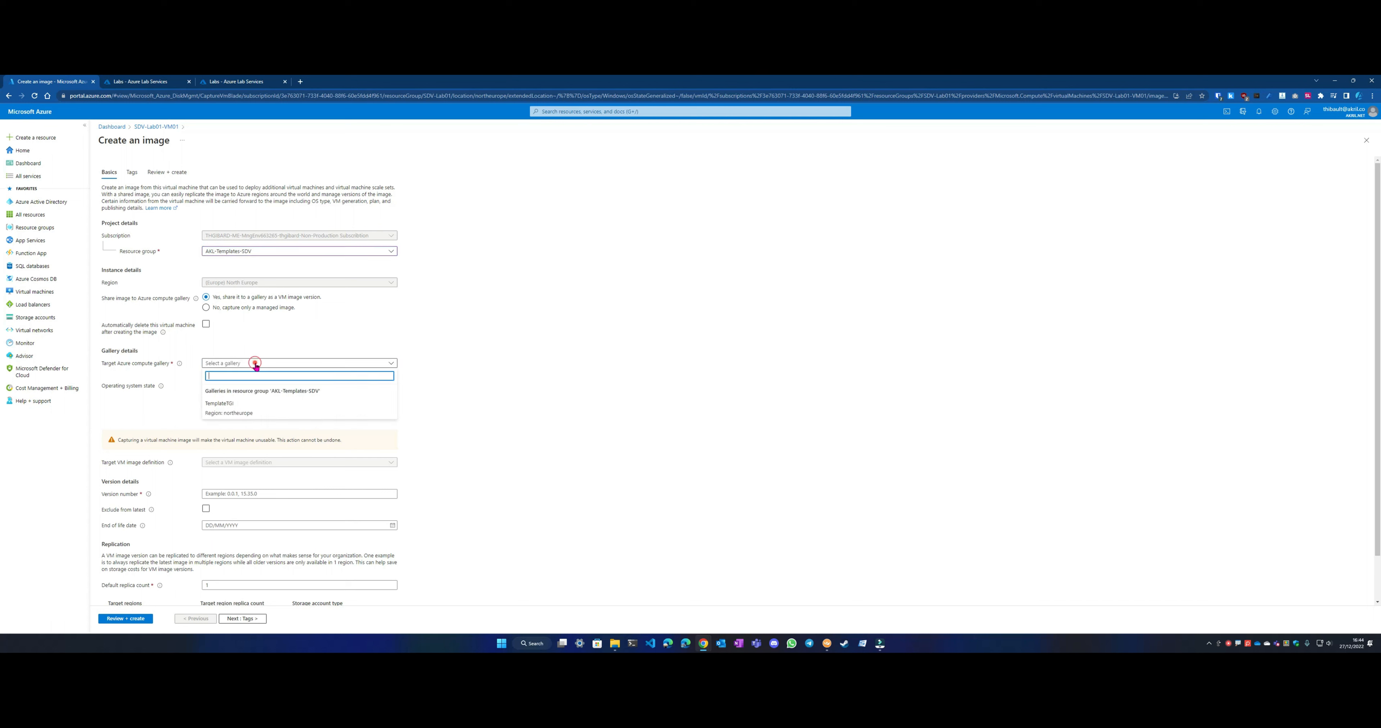
click(265, 414)
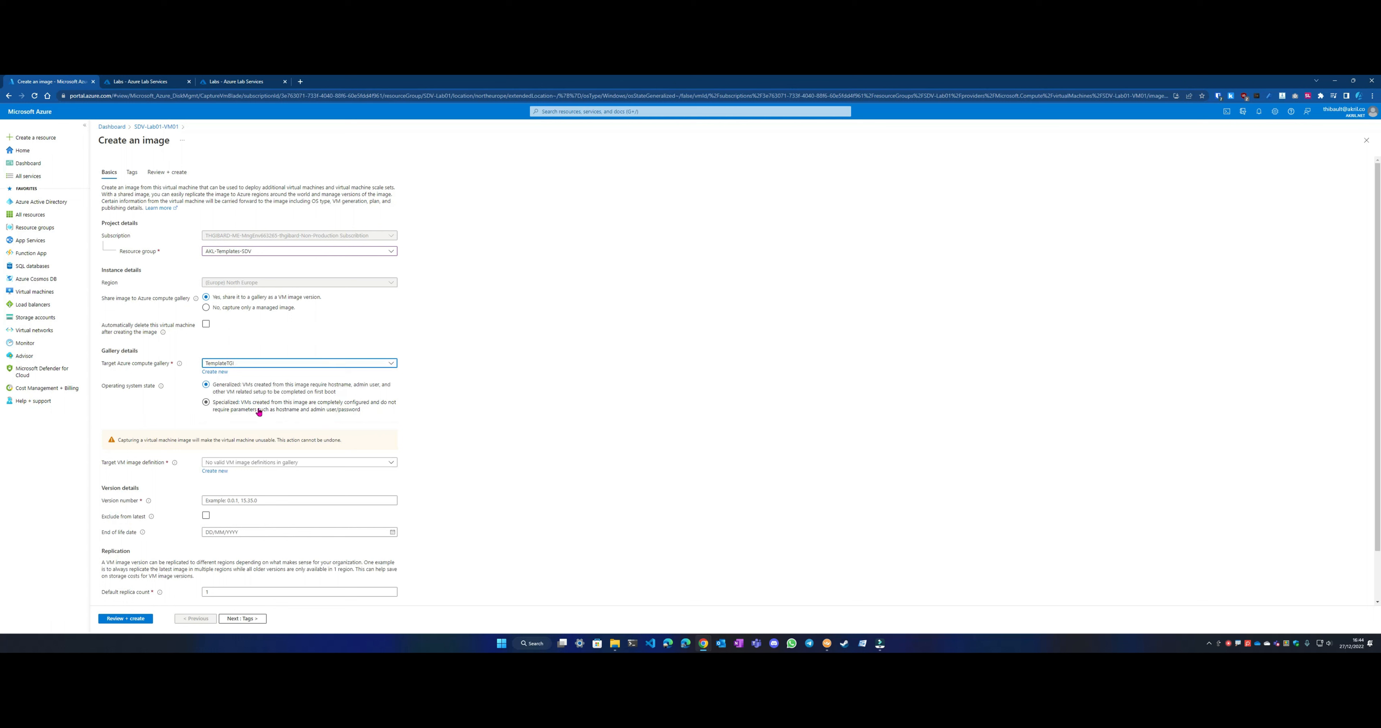
mouse_move(157, 386)
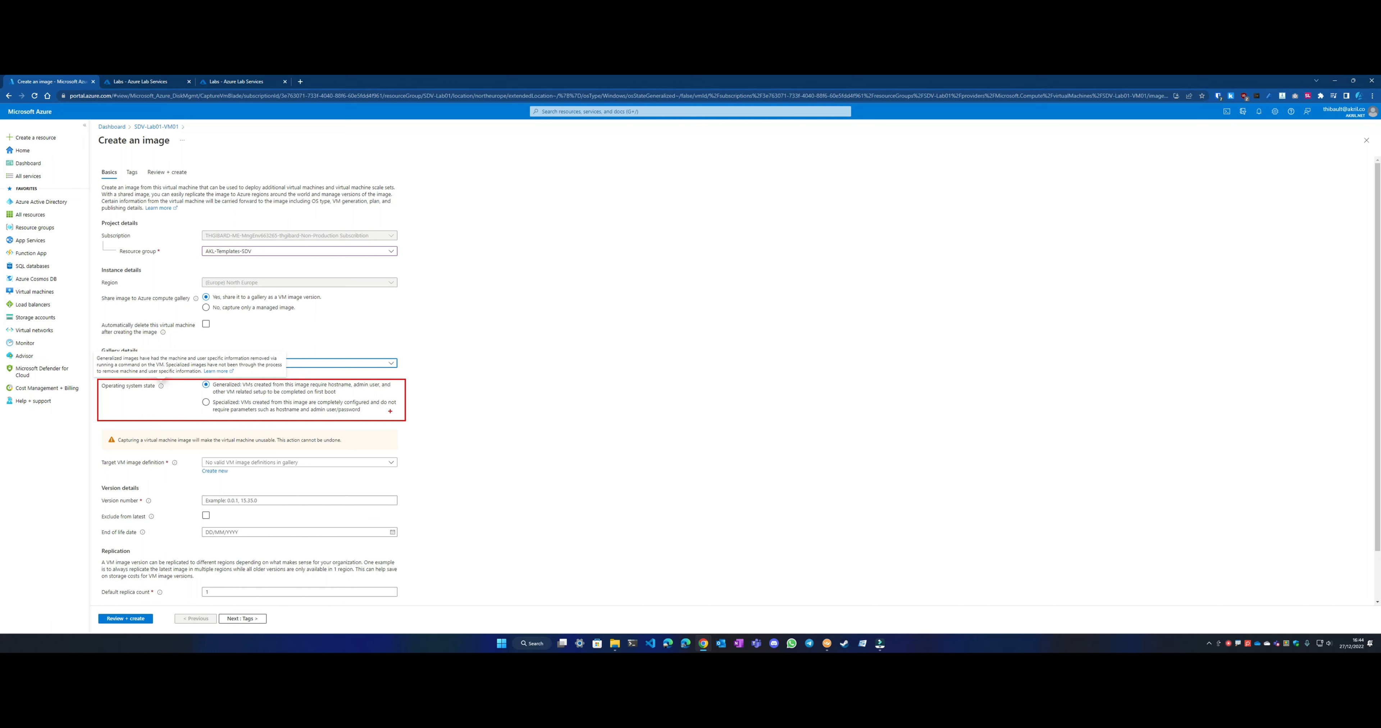
drag(389, 411, 466, 434)
drag(193, 397, 253, 413)
key(Escape)
click(206, 403)
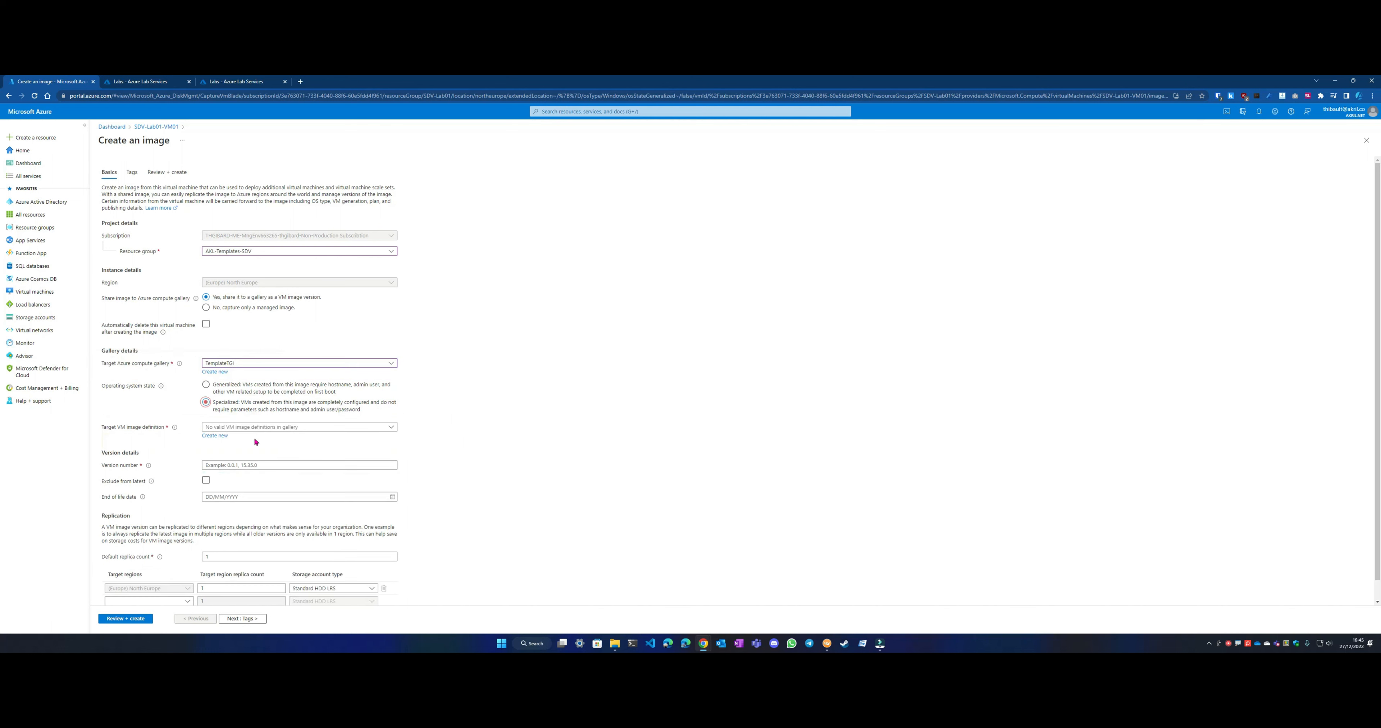
Step: Create a target VM image definition named SDV-WIN2022-EN-ADDS, keeping the prefilled publisher, offer and SKU
click(317, 428)
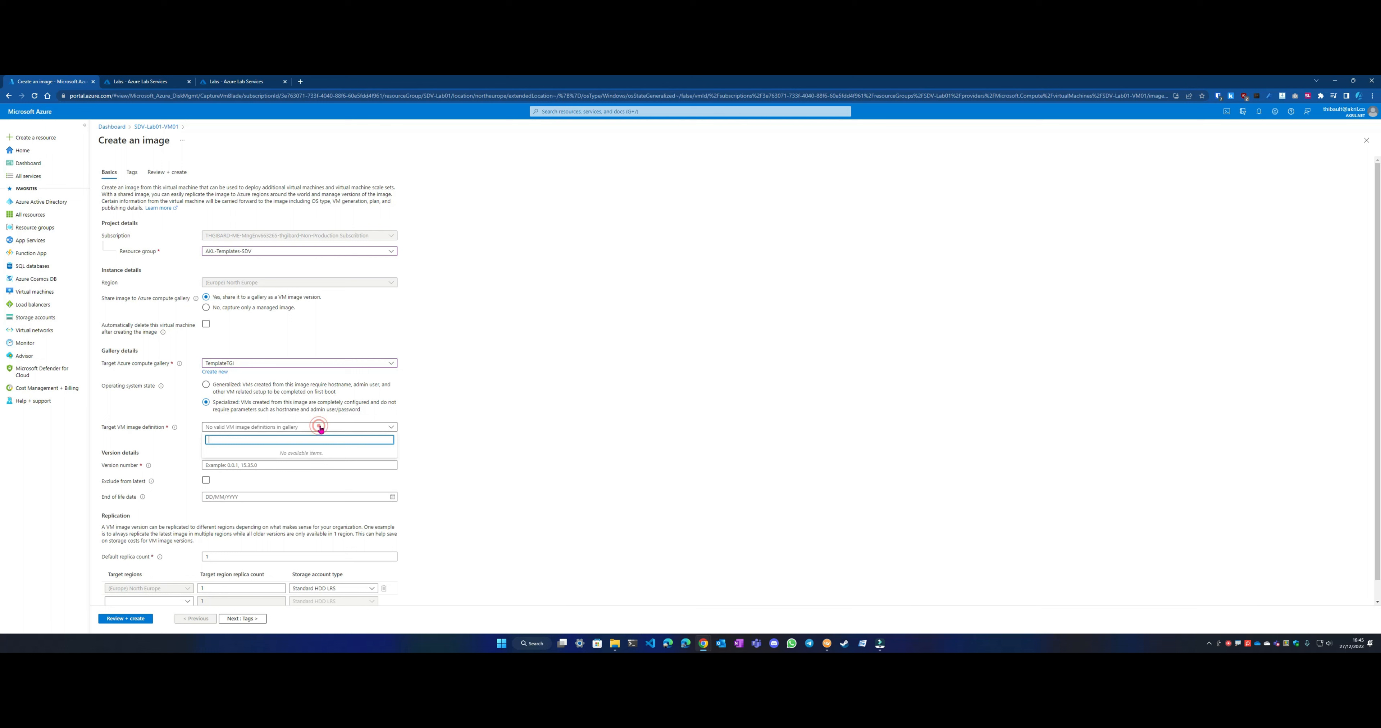
click(495, 424)
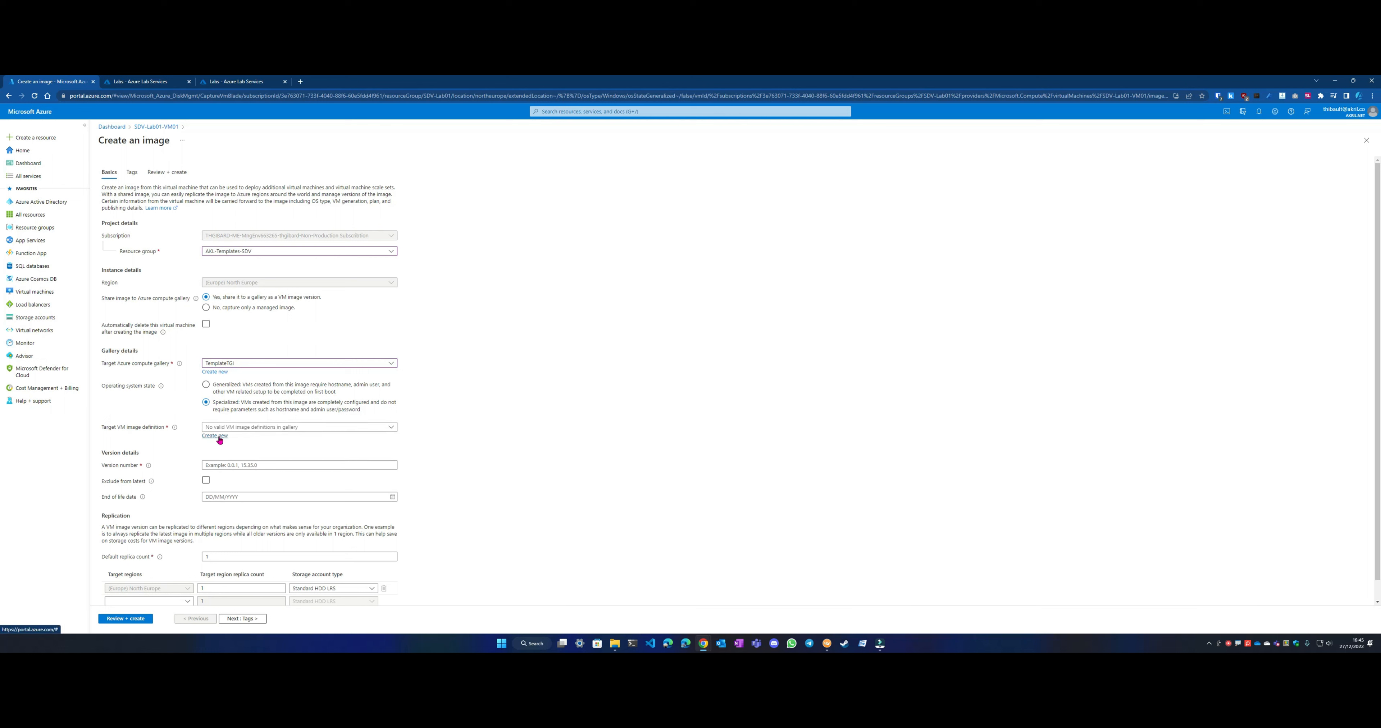
click(217, 436)
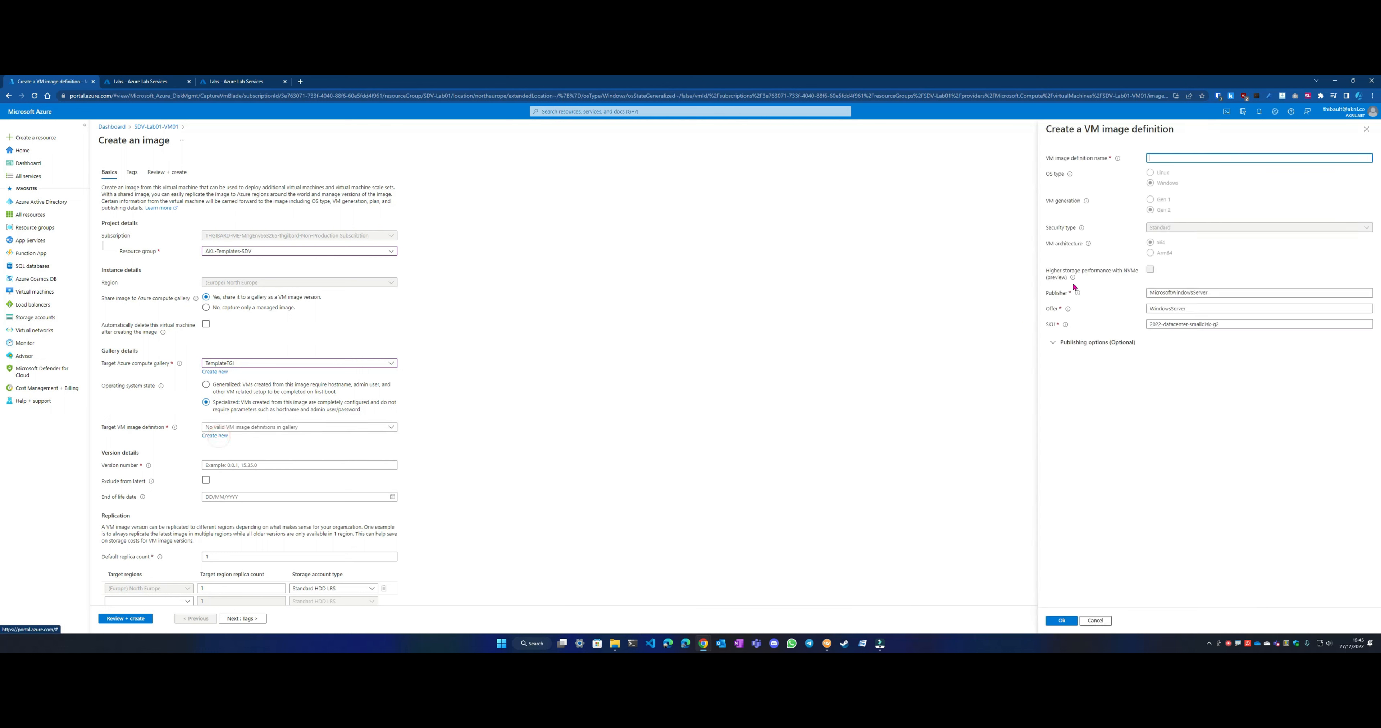
click(1183, 159)
text(SDV-WIN2022-EN-ADDS)
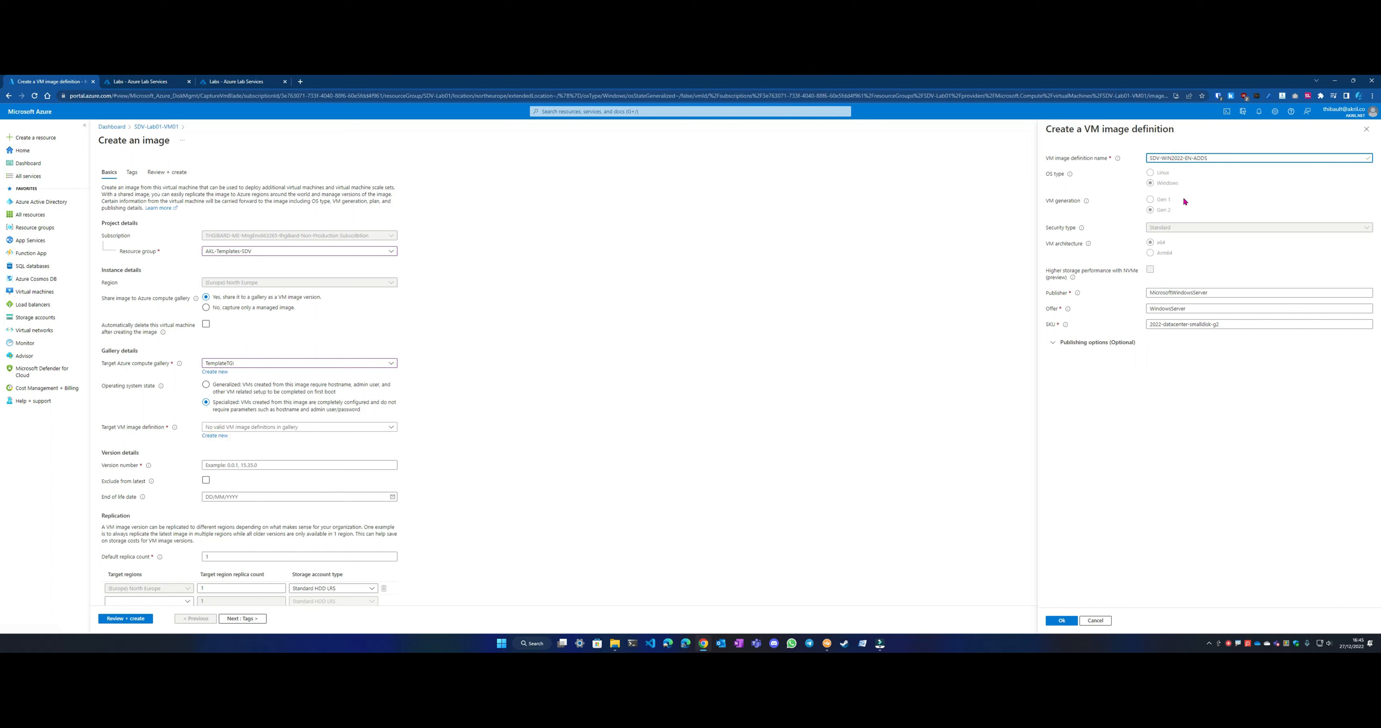
drag(1159, 157, 1180, 159)
double_click(1186, 158)
double_click(1232, 292)
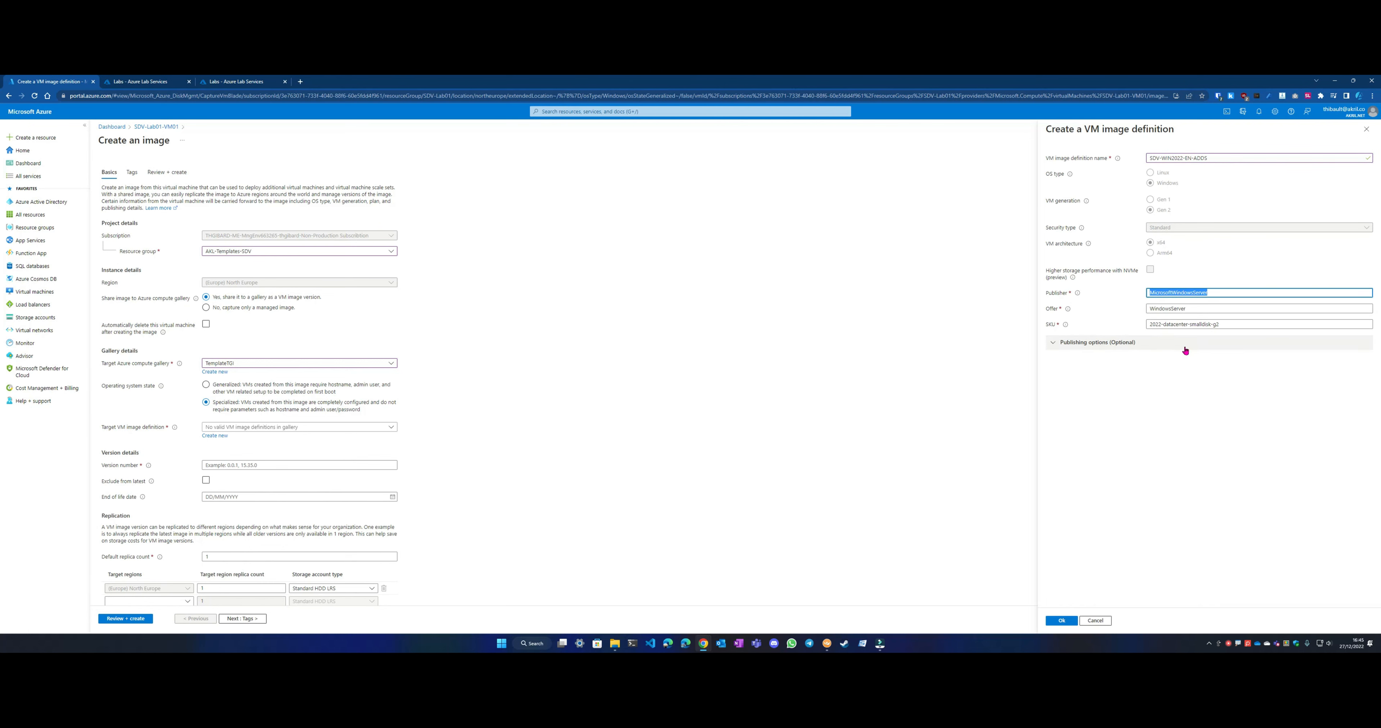
key(Right)
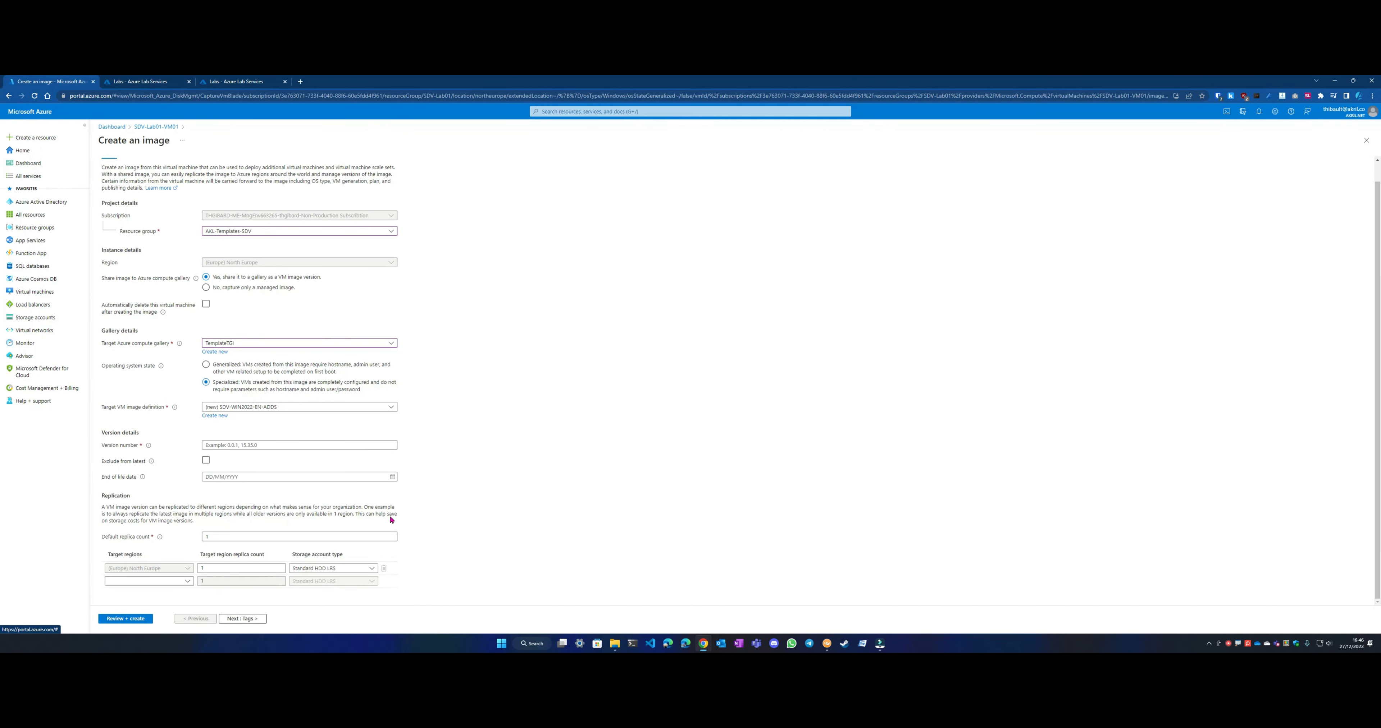
Step: Set the image's version number to 1.0.0
click(259, 445)
text(1.0.0)
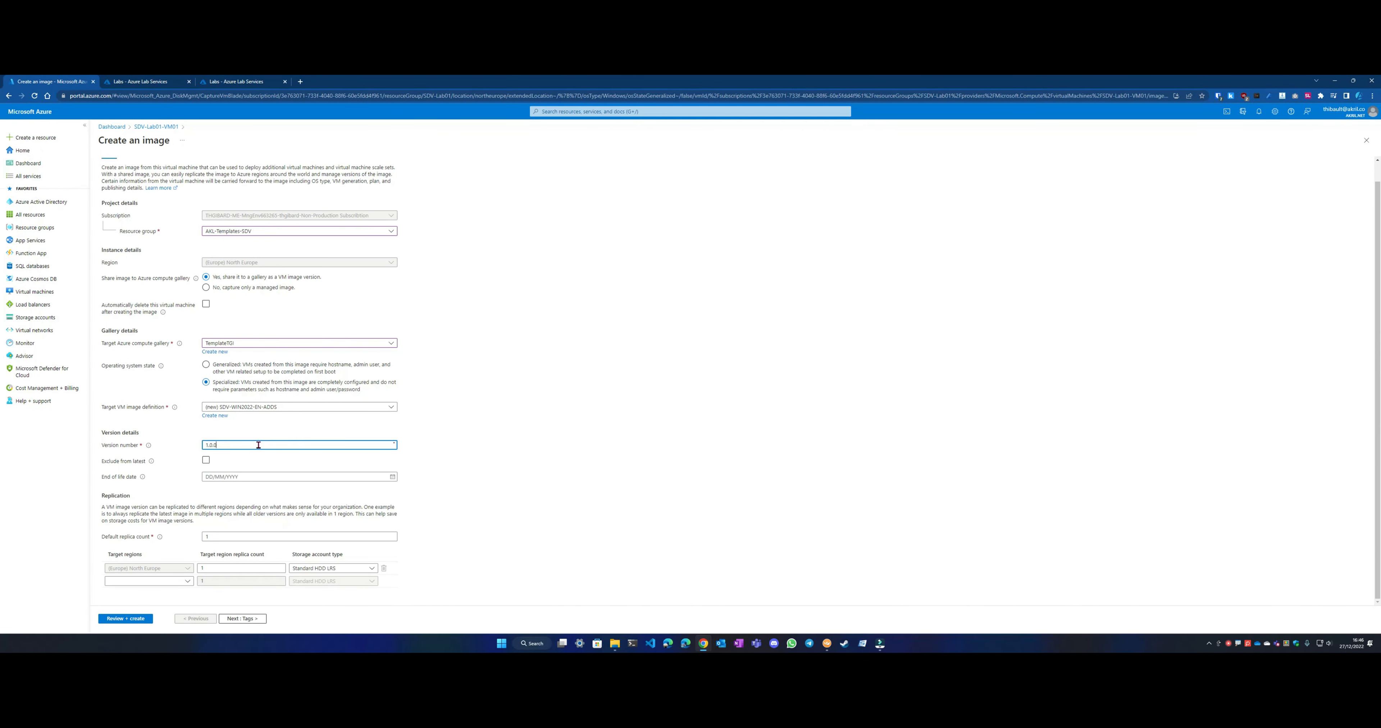
click(472, 452)
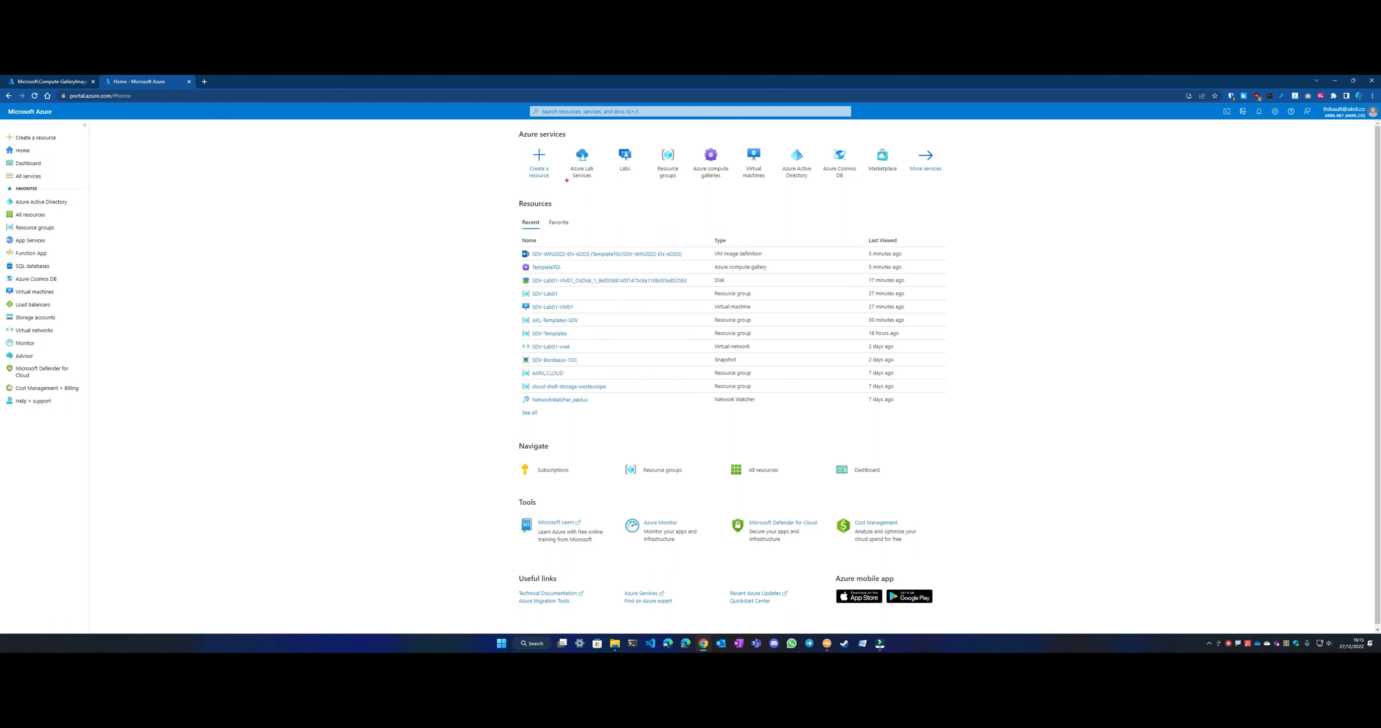
Step: Open Azure Lab Services from the portal home and start creating a lab plan in the AKL-Templates-SDV resource group
drag(459, 278, 461, 283)
click(584, 160)
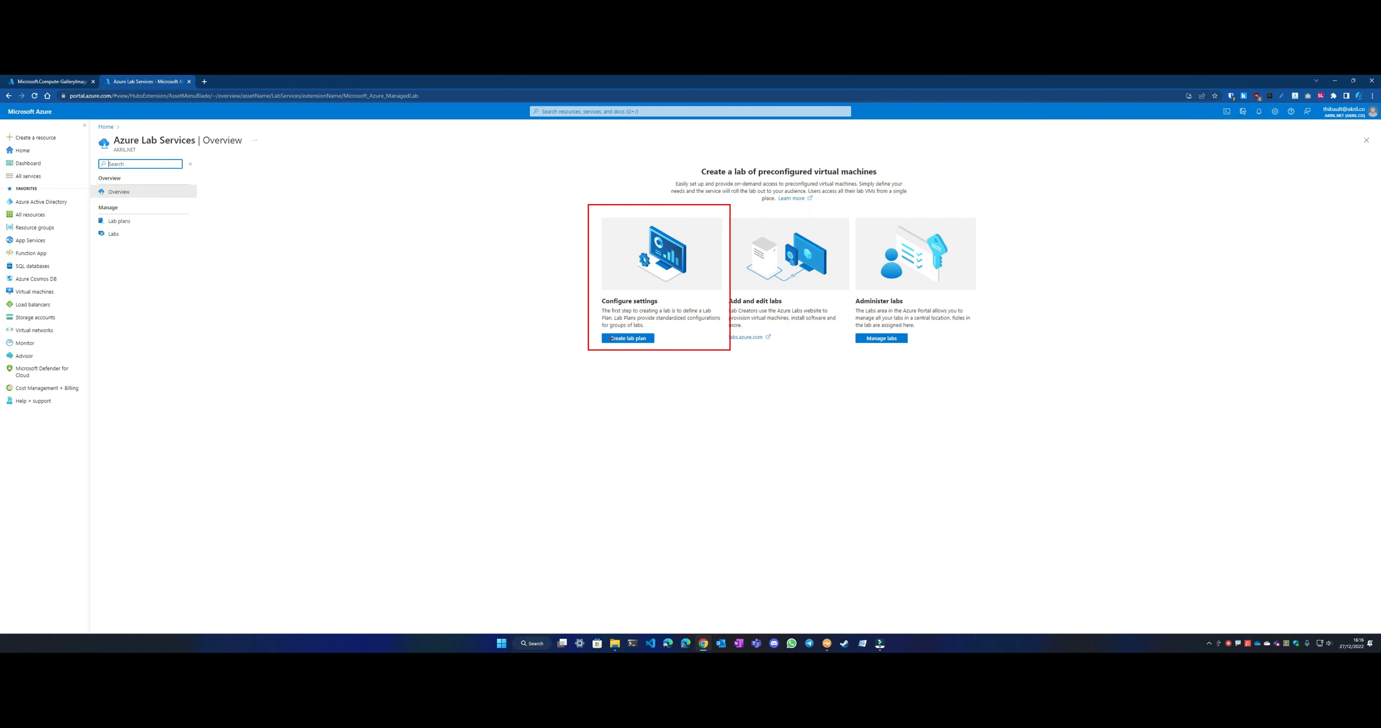
key(Escape)
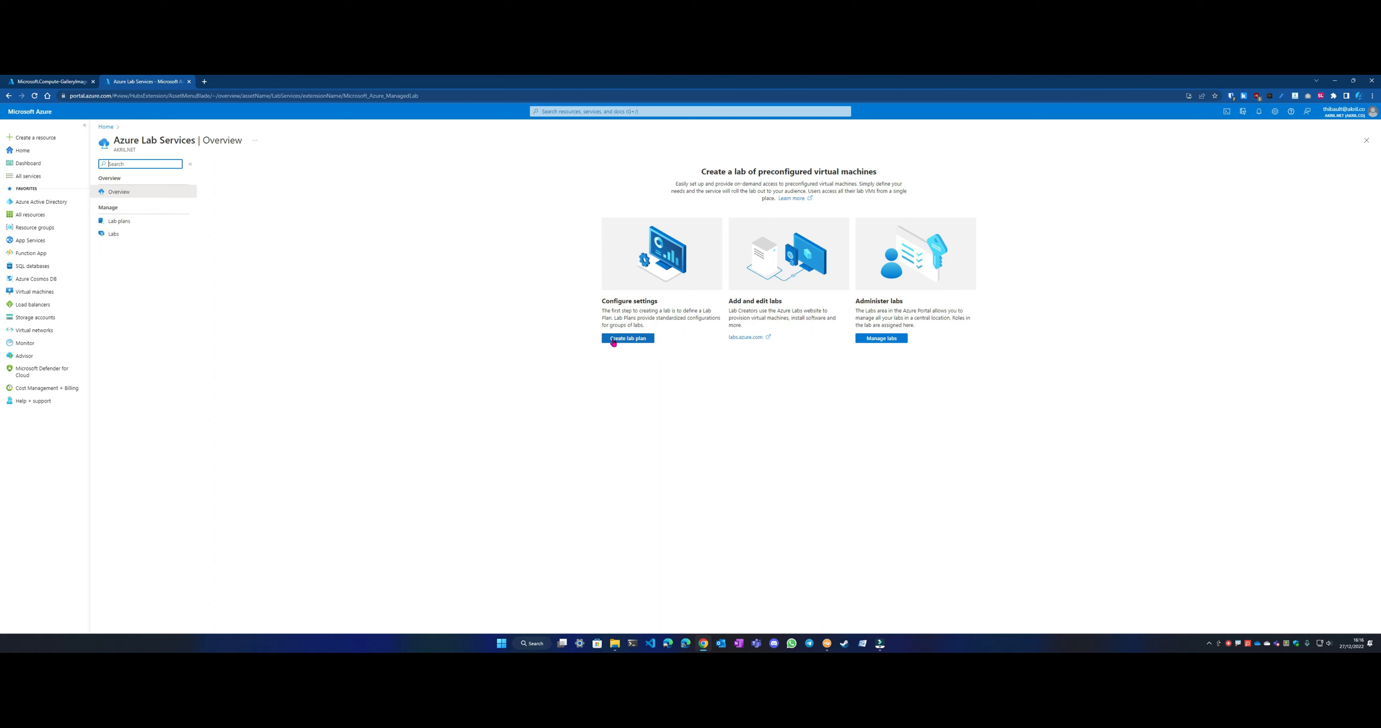
click(613, 341)
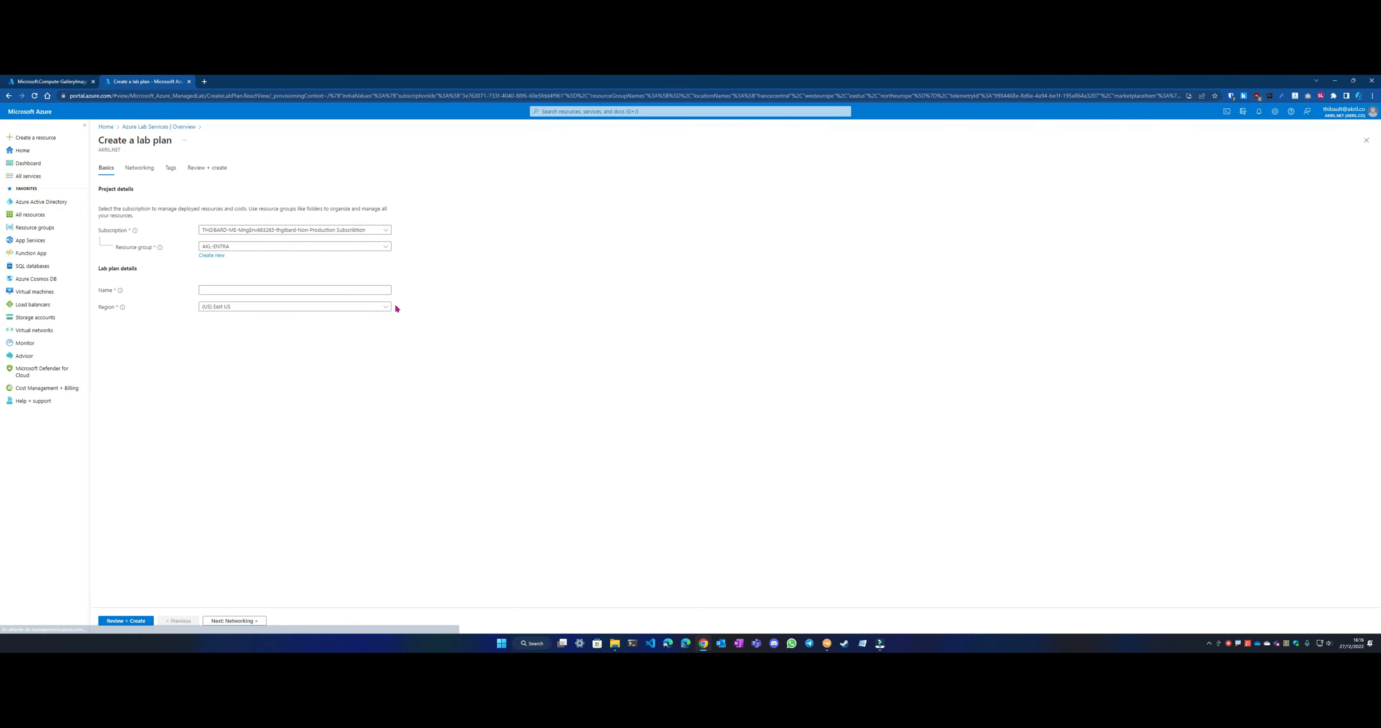
click(298, 246)
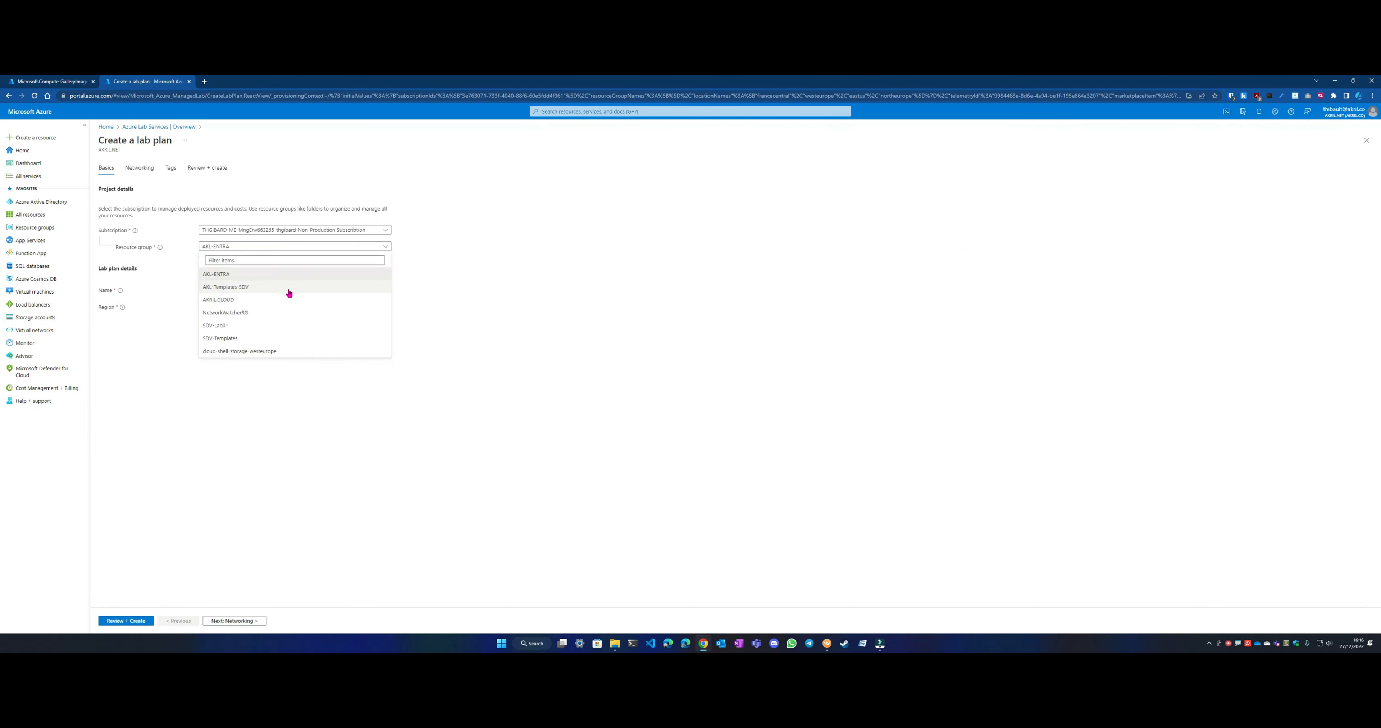
click(287, 289)
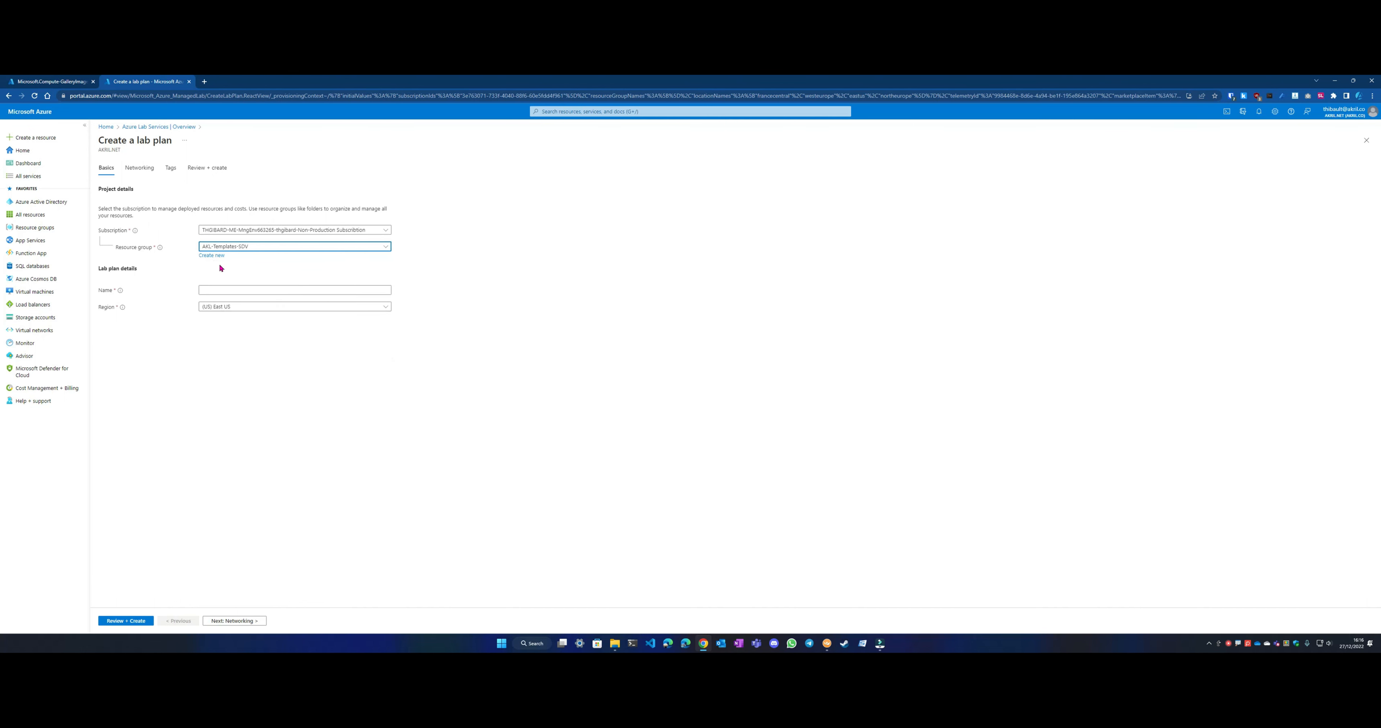
Step: Set the lab plan's region to North Europe
click(222, 307)
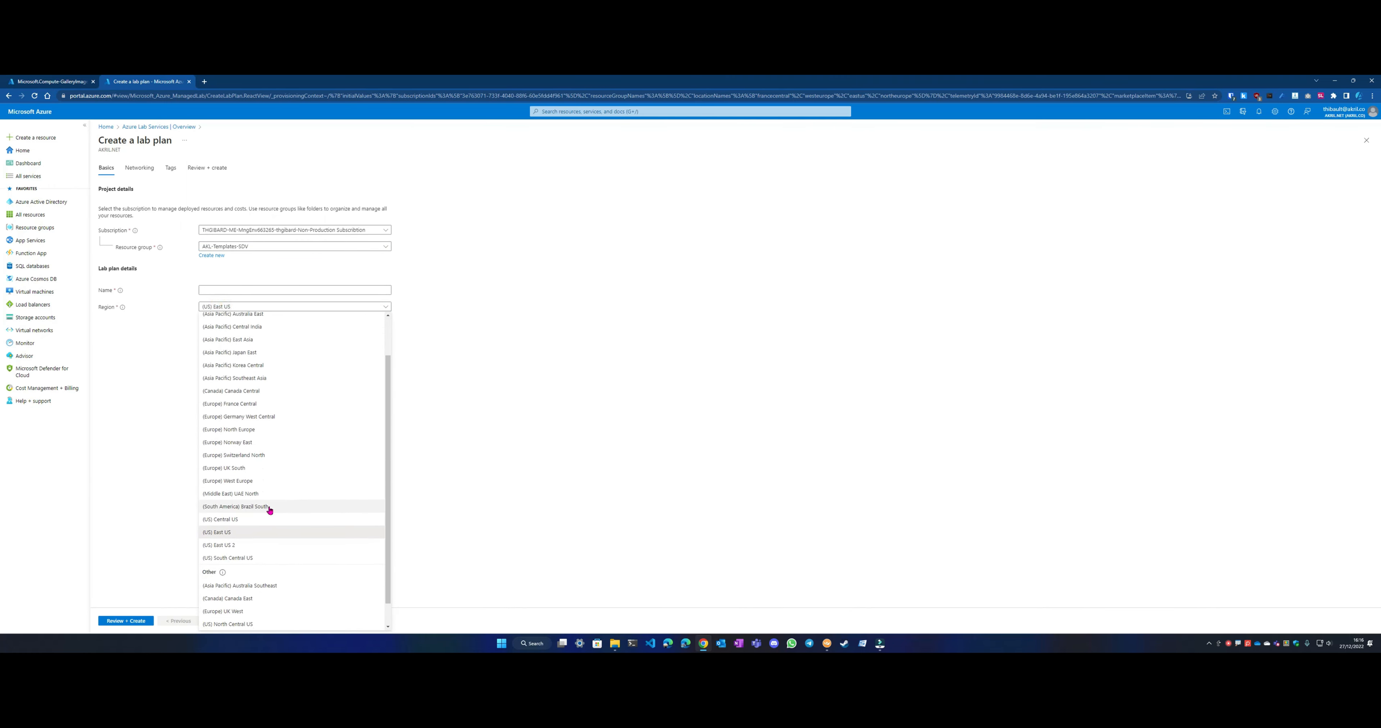
scroll(274, 407, down, 1)
scroll(273, 408, up, 1)
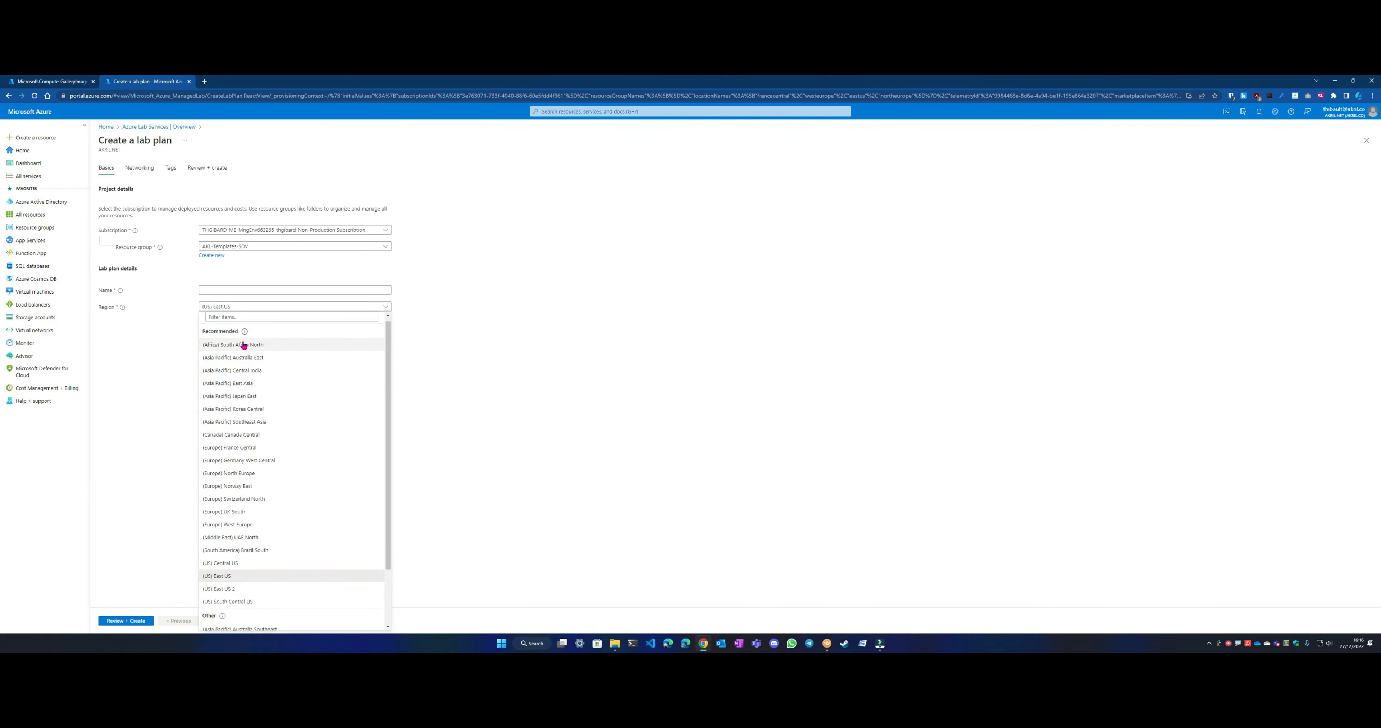
click(261, 320)
text(north)
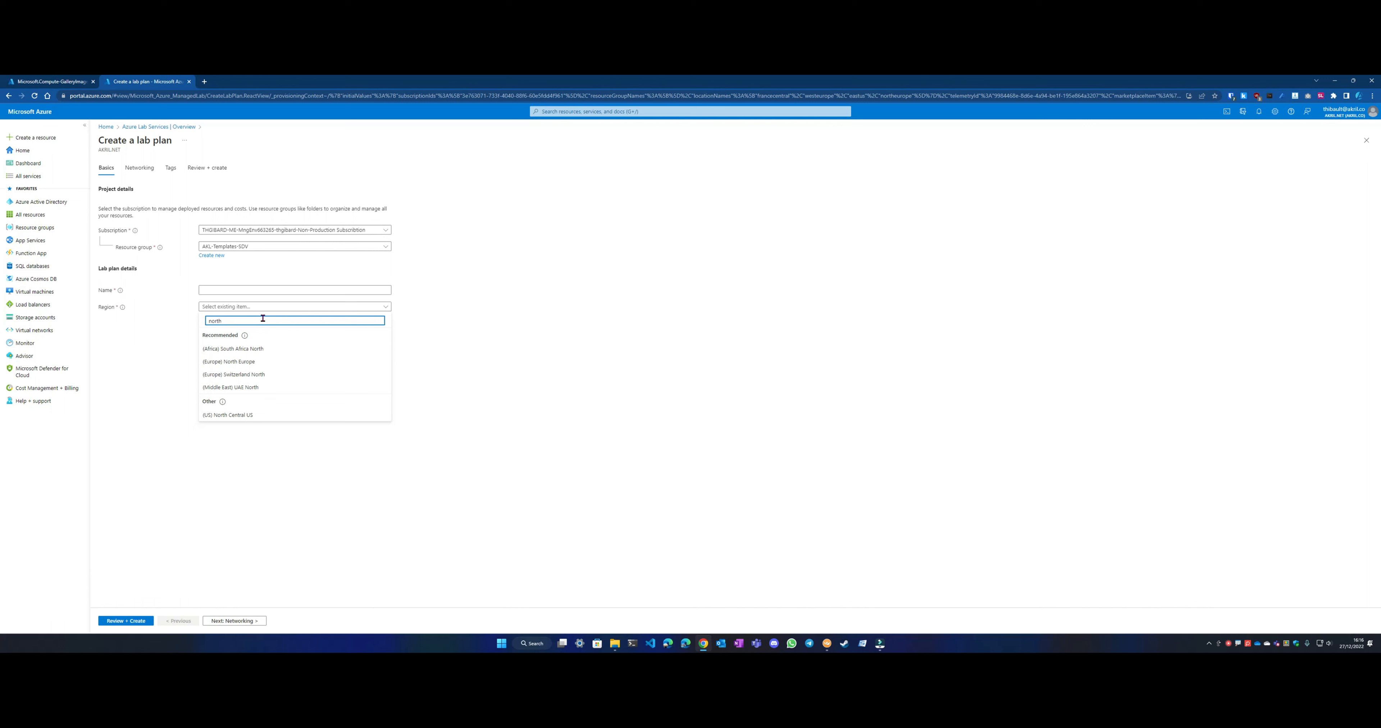
click(238, 362)
Step: Name the lab plan SDV-AzureLabPlan and continue to its networking settings
click(239, 286)
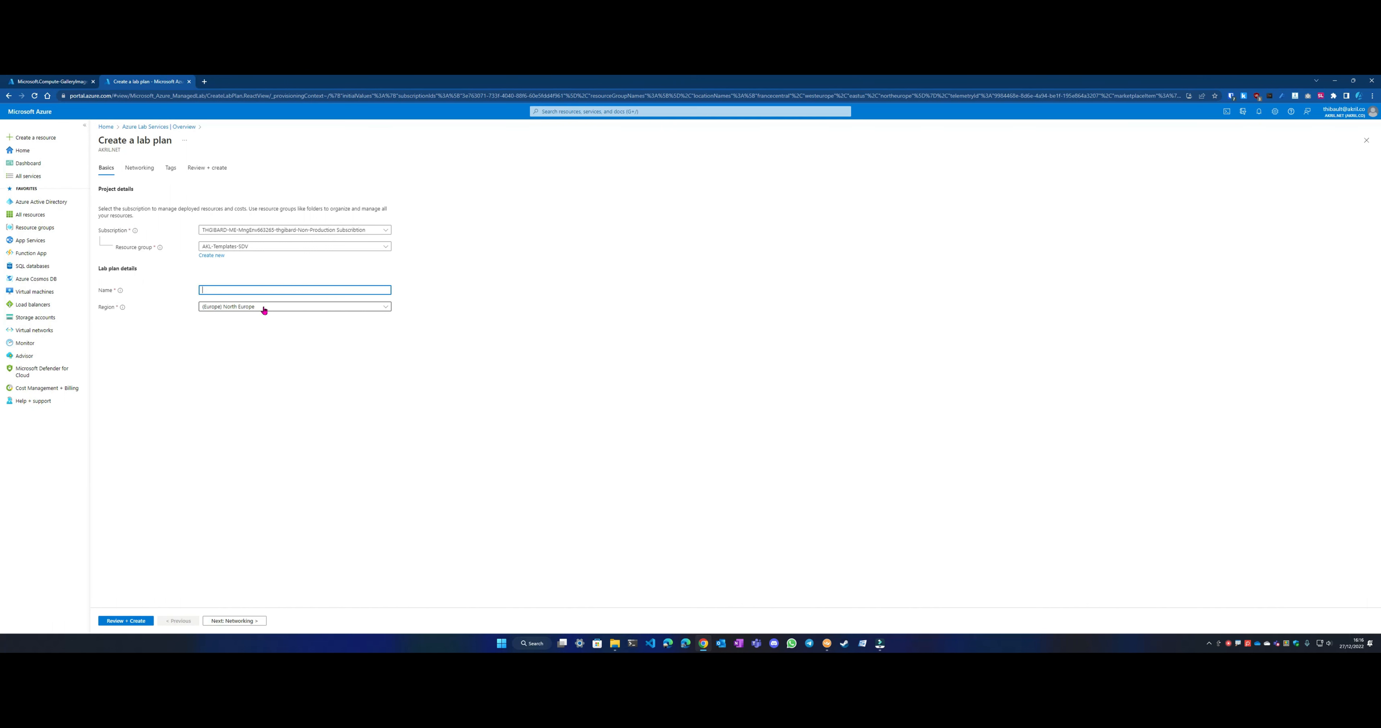
text(SDV-AzureLabPlan)
click(232, 621)
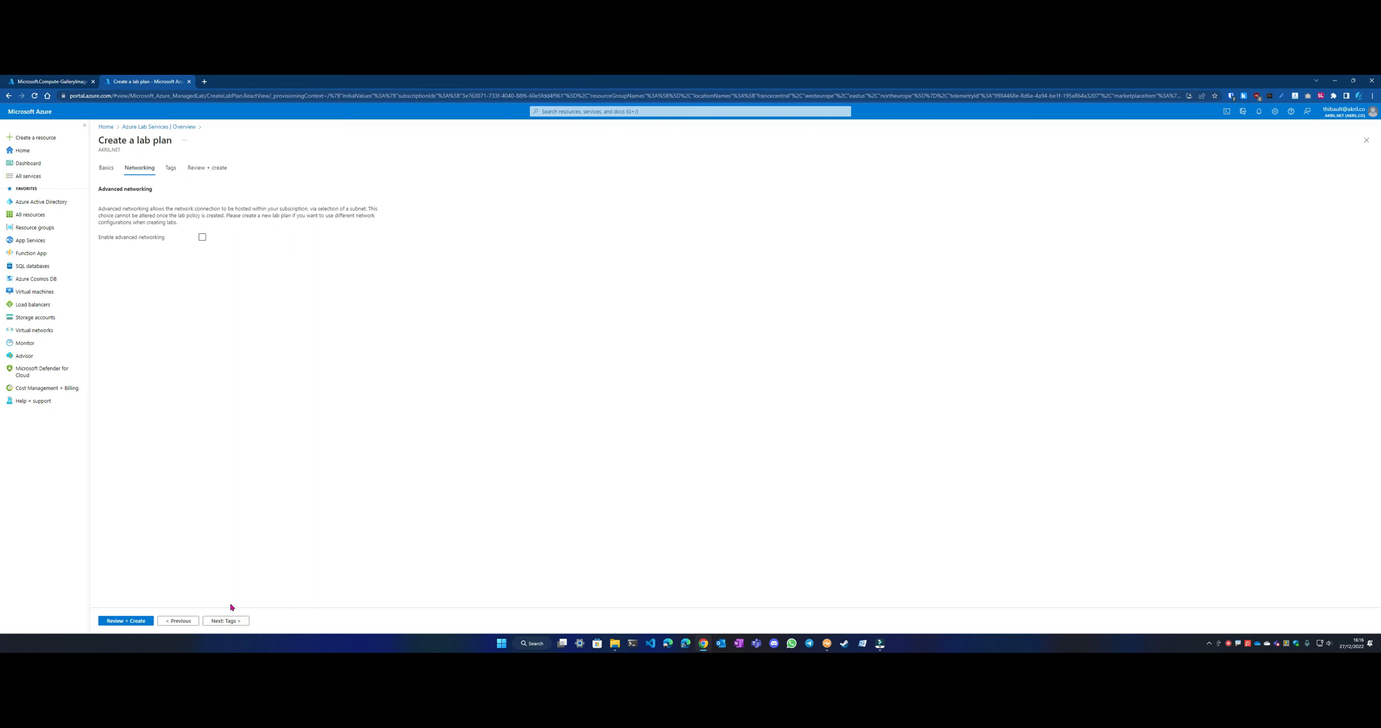
Step: Create the lab plan without advanced networking or tags, and open the deployed resource
click(223, 623)
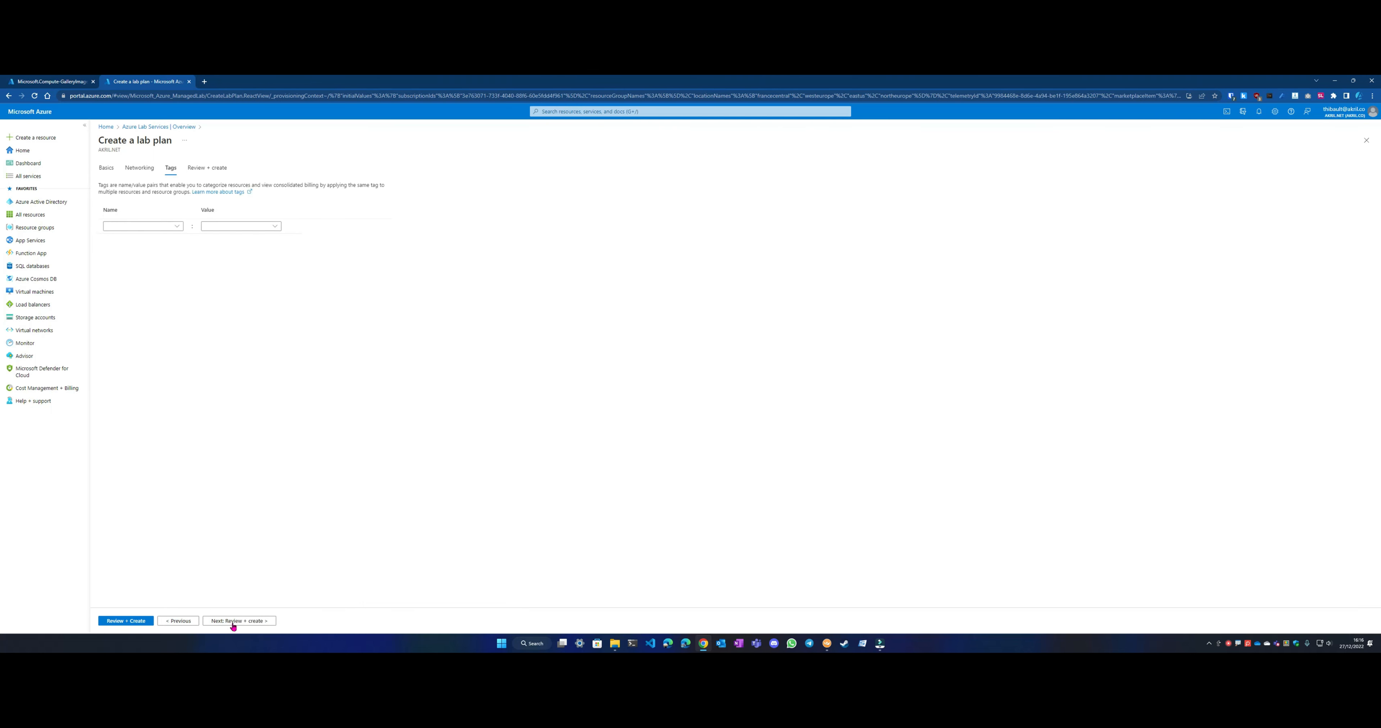
click(233, 623)
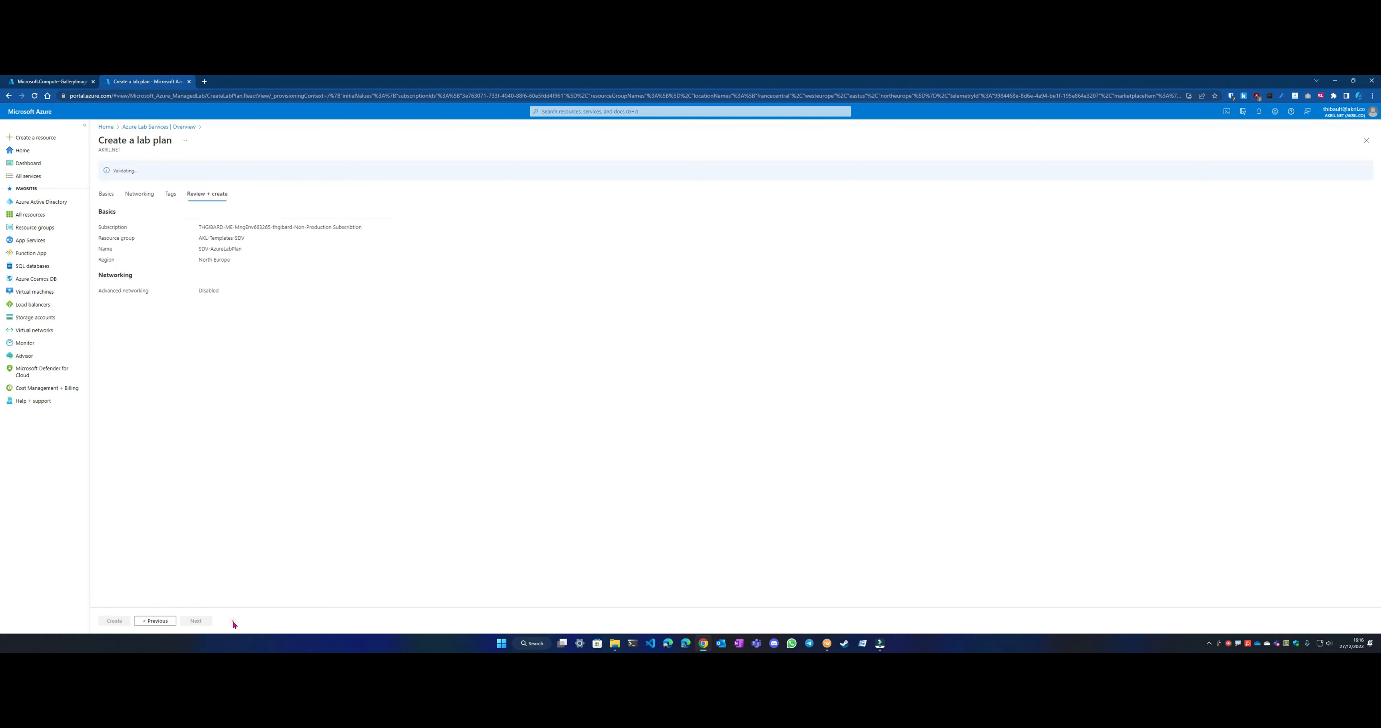
click(110, 621)
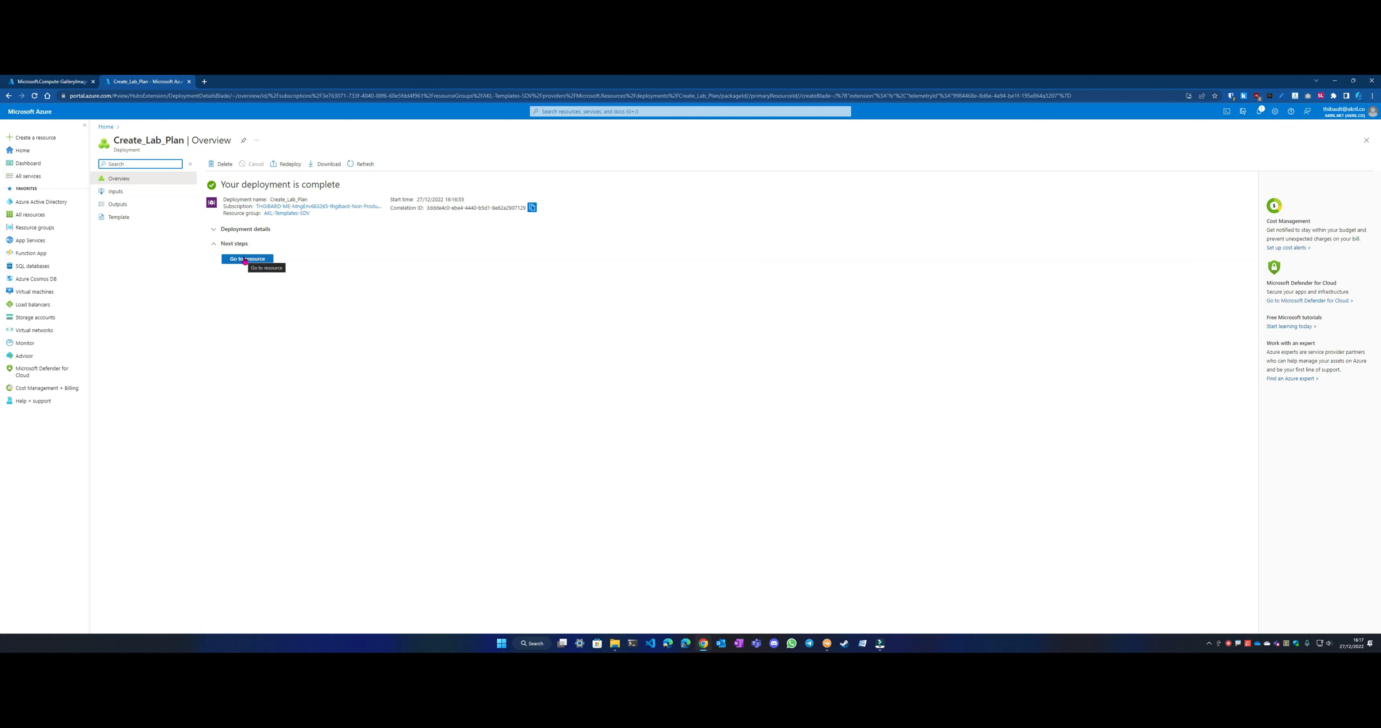
click(245, 260)
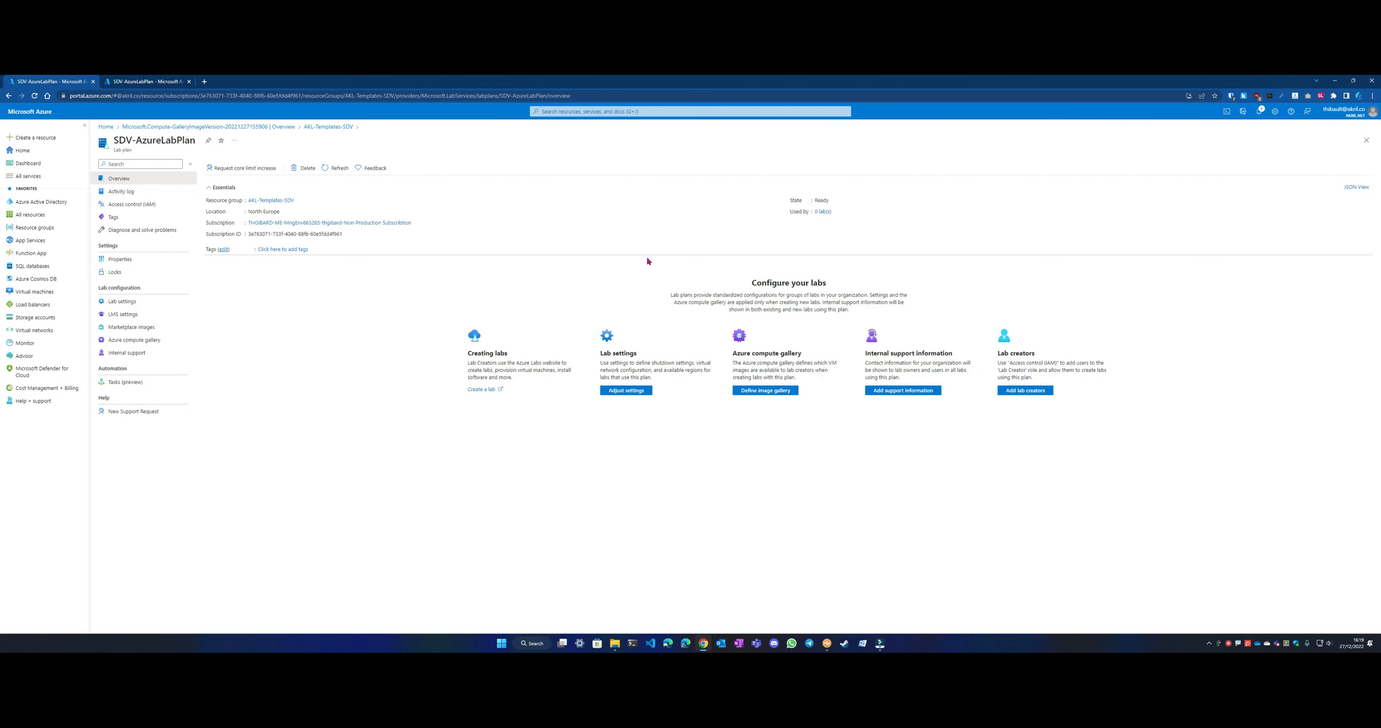
Step: Examine the lab plan's configuration options and the shutdown, disconnect and region defaults in its lab settings
mouse_move(445, 317)
mouse_down()
mouse_move(849, 411)
mouse_move(1141, 411)
mouse_up()
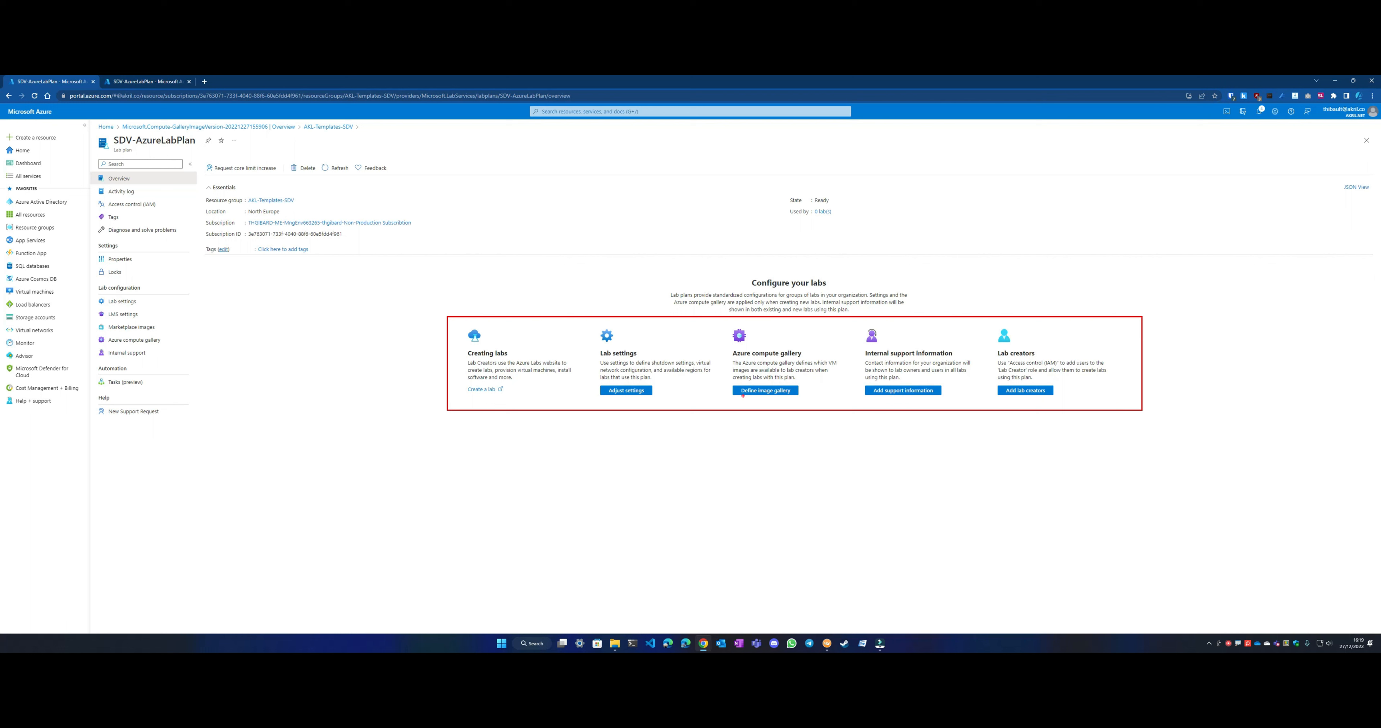
drag(766, 407, 764, 538)
key(Escape)
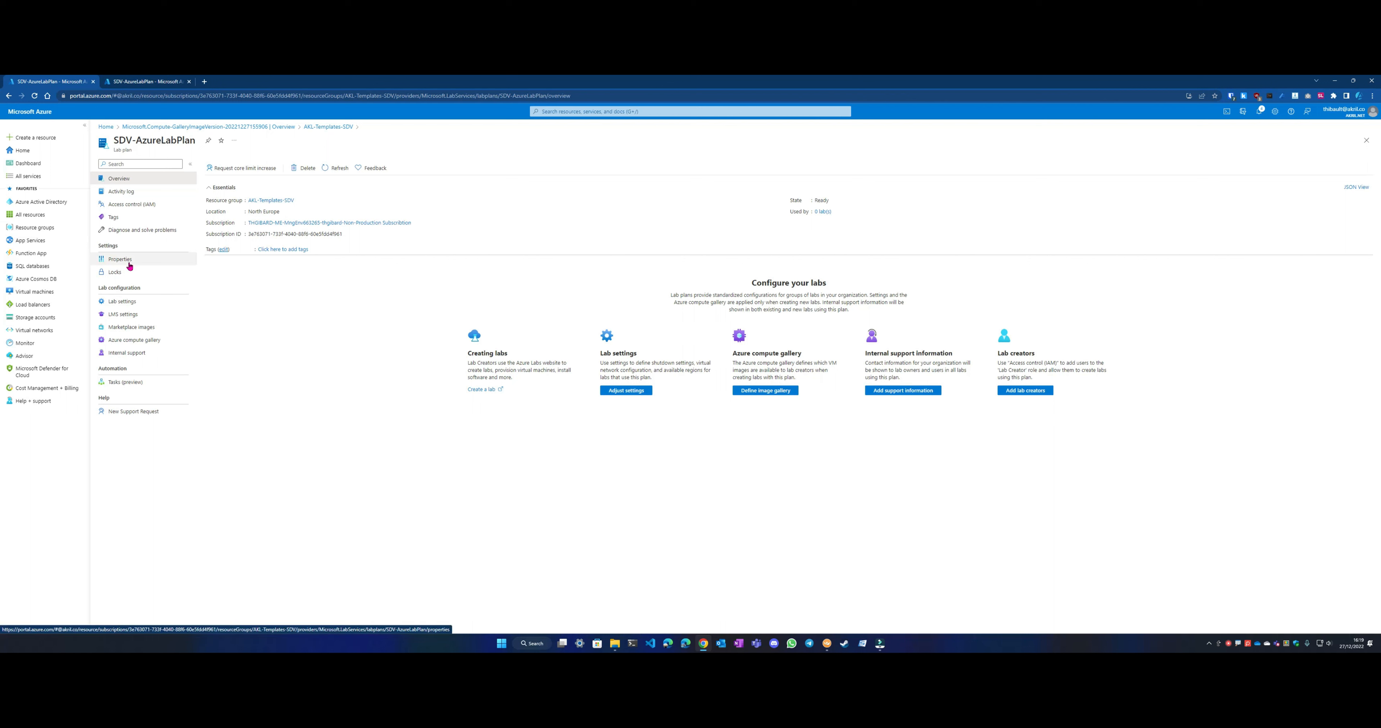
click(122, 302)
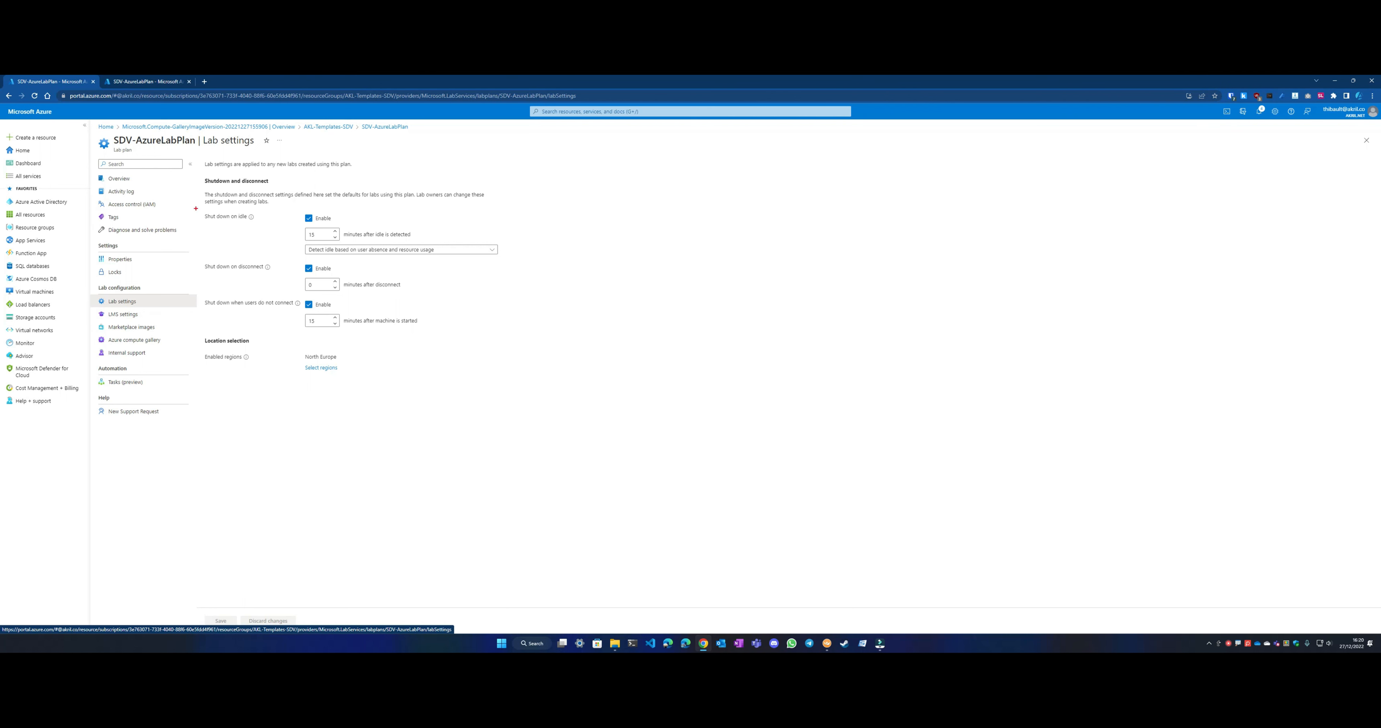
drag(195, 208, 523, 379)
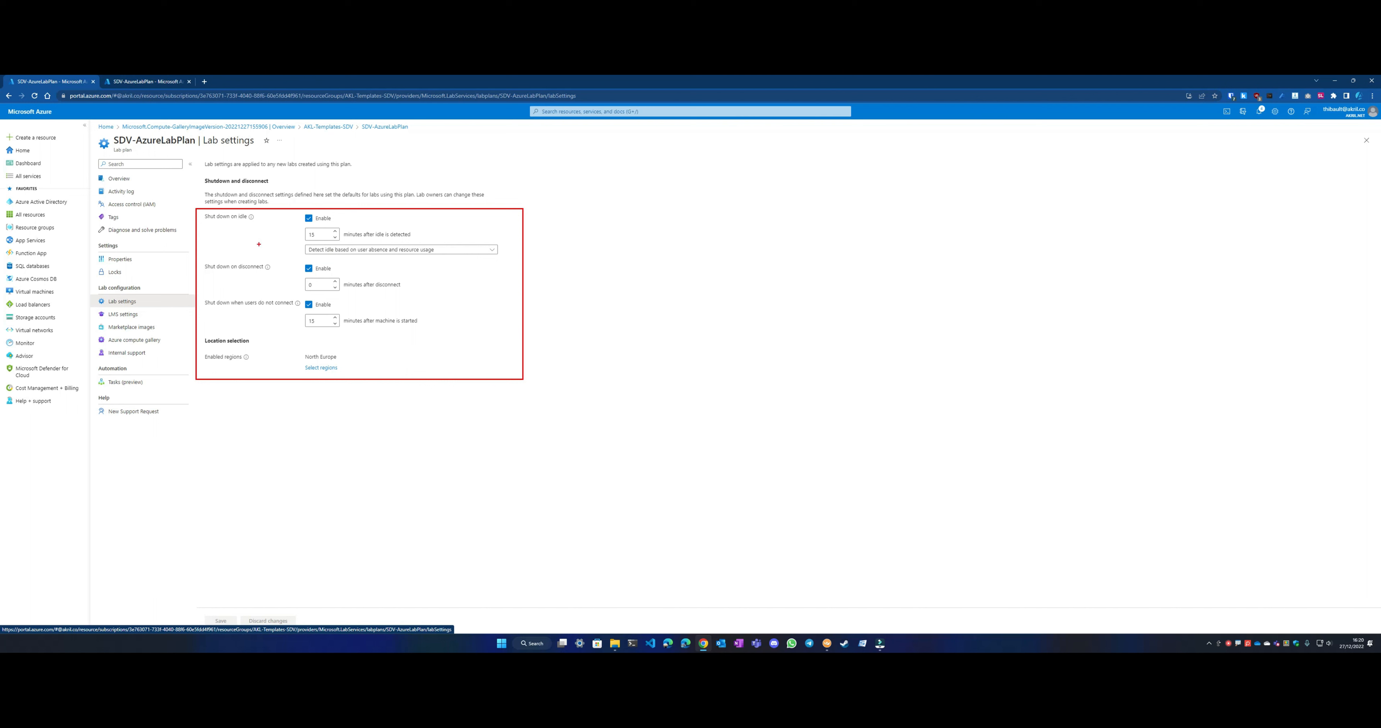
drag(412, 284, 529, 295)
drag(424, 323, 574, 351)
mouse_move(552, 209)
mouse_down()
mouse_move(575, 306)
mouse_move(554, 372)
mouse_up()
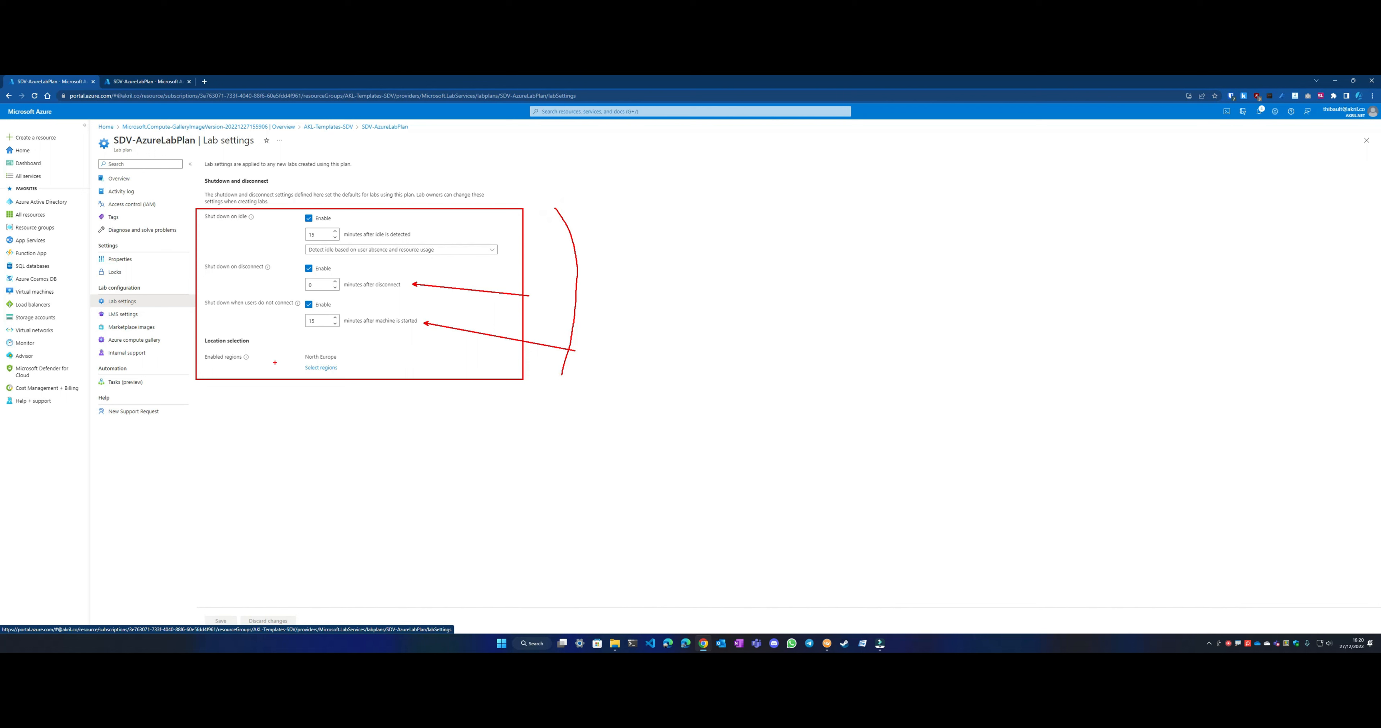
key(Escape)
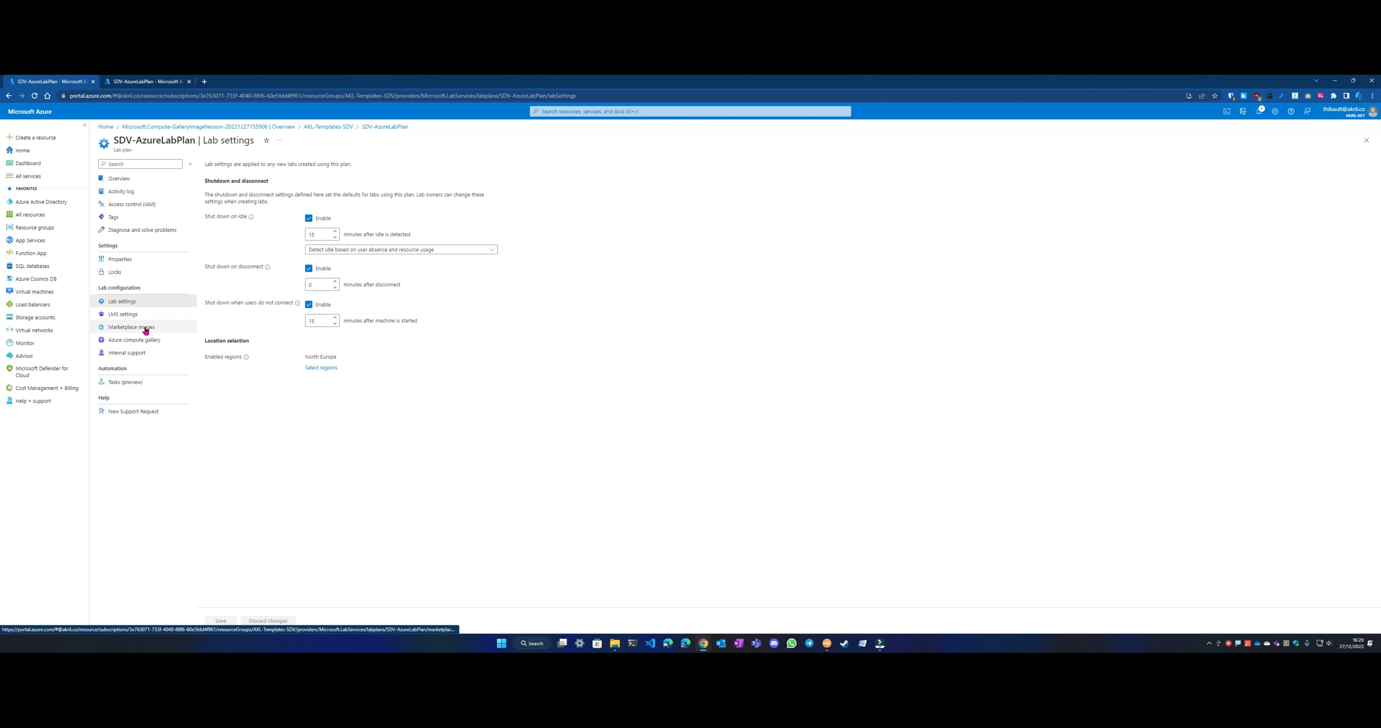
Step: Try to disable every enabled marketplace image in the lab plan except Windows Server 2022 Datacenter (Gen2)
click(145, 331)
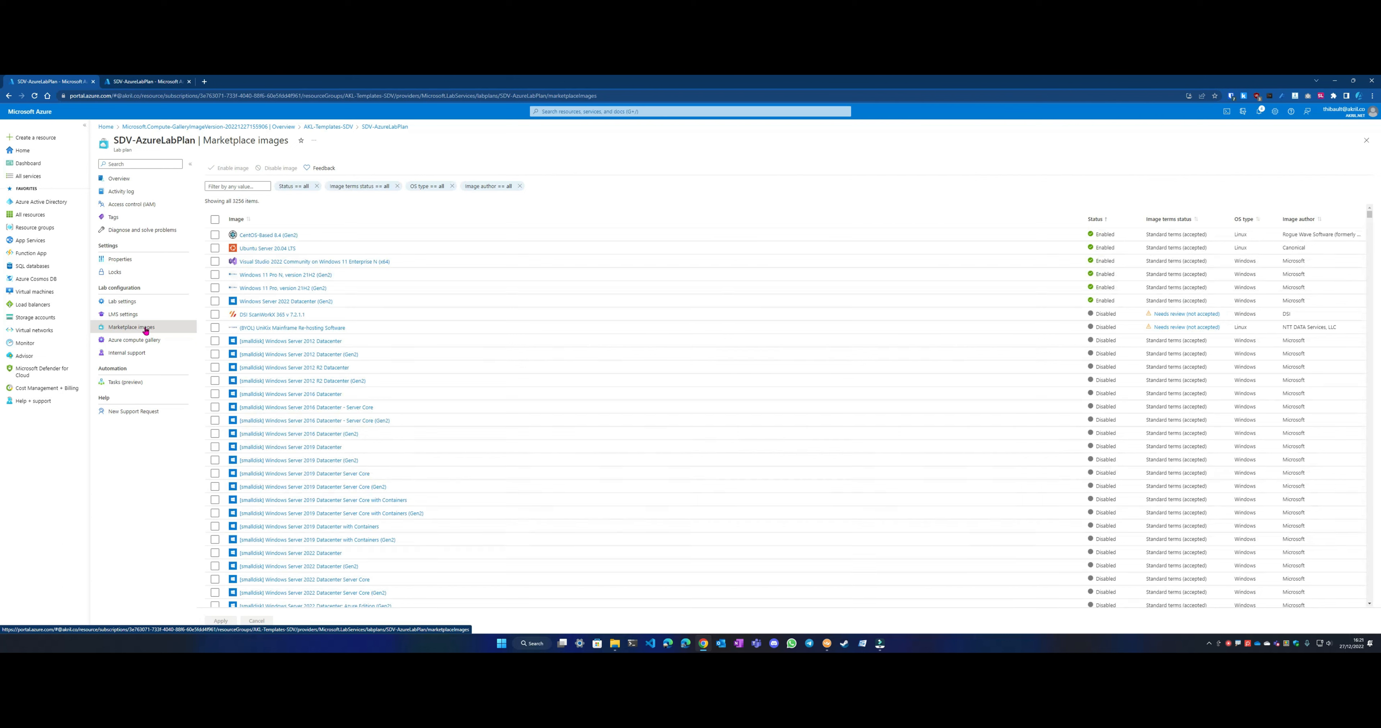
scroll(427, 410, down, 3)
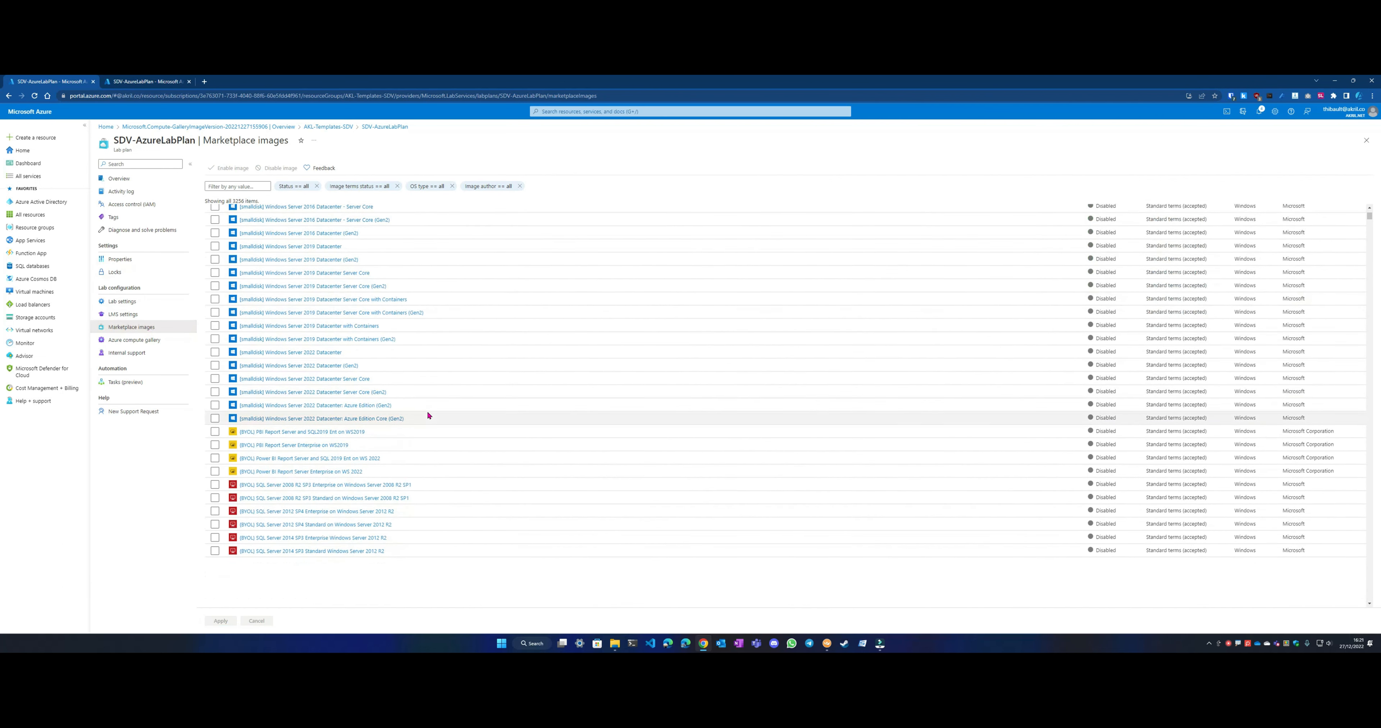
scroll(379, 412, up, 3)
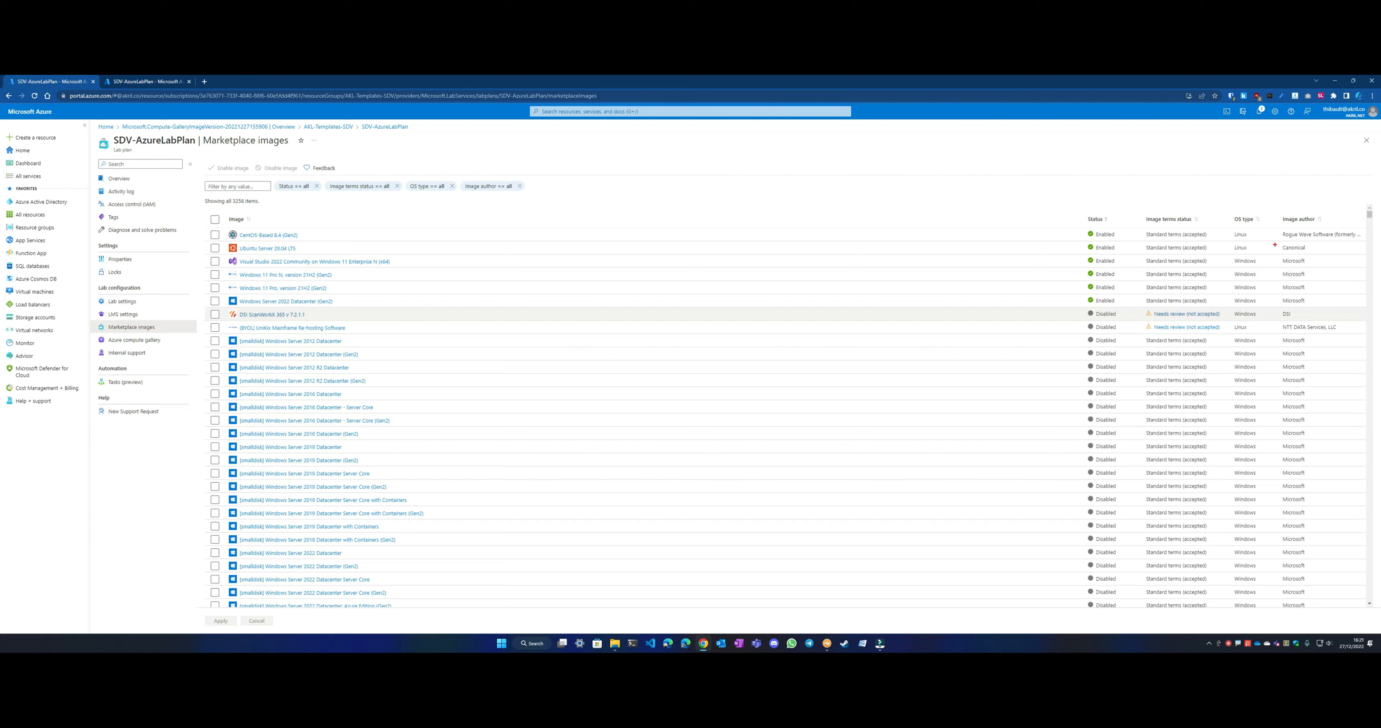
drag(1275, 245, 1194, 182)
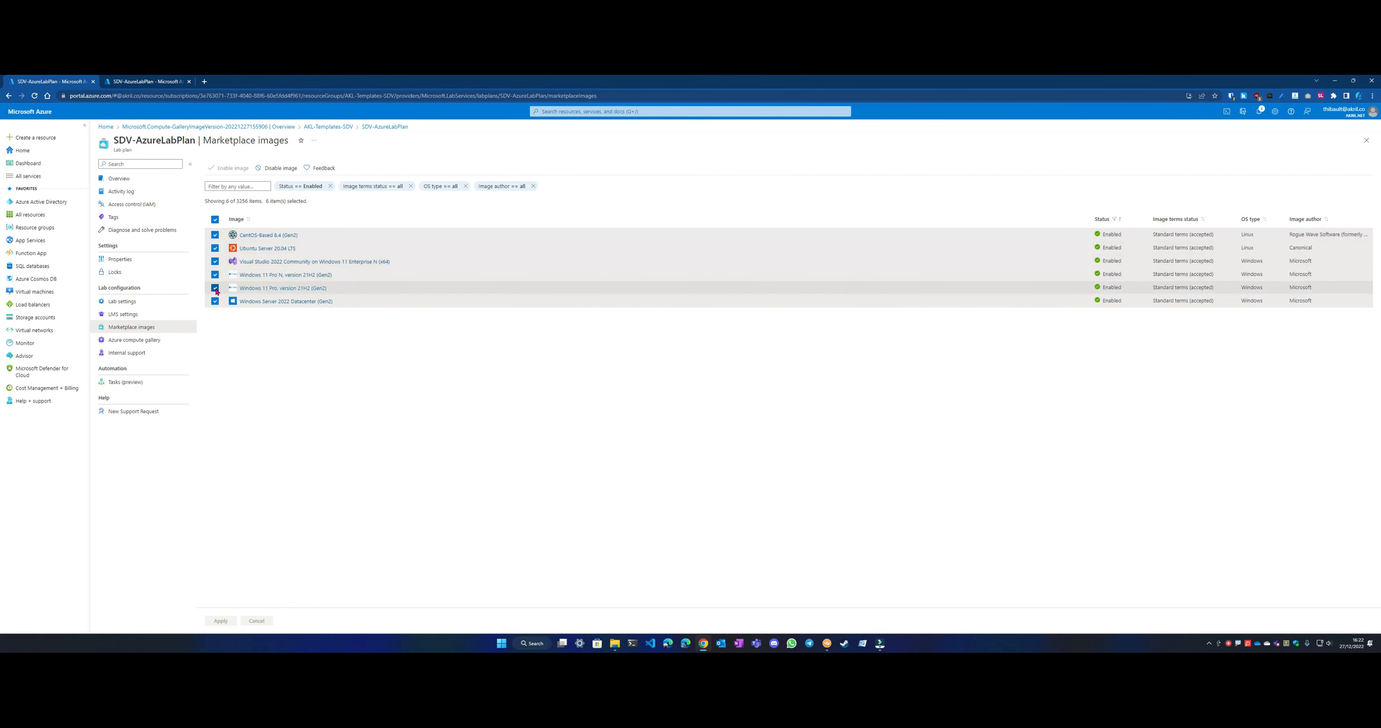
click(215, 219)
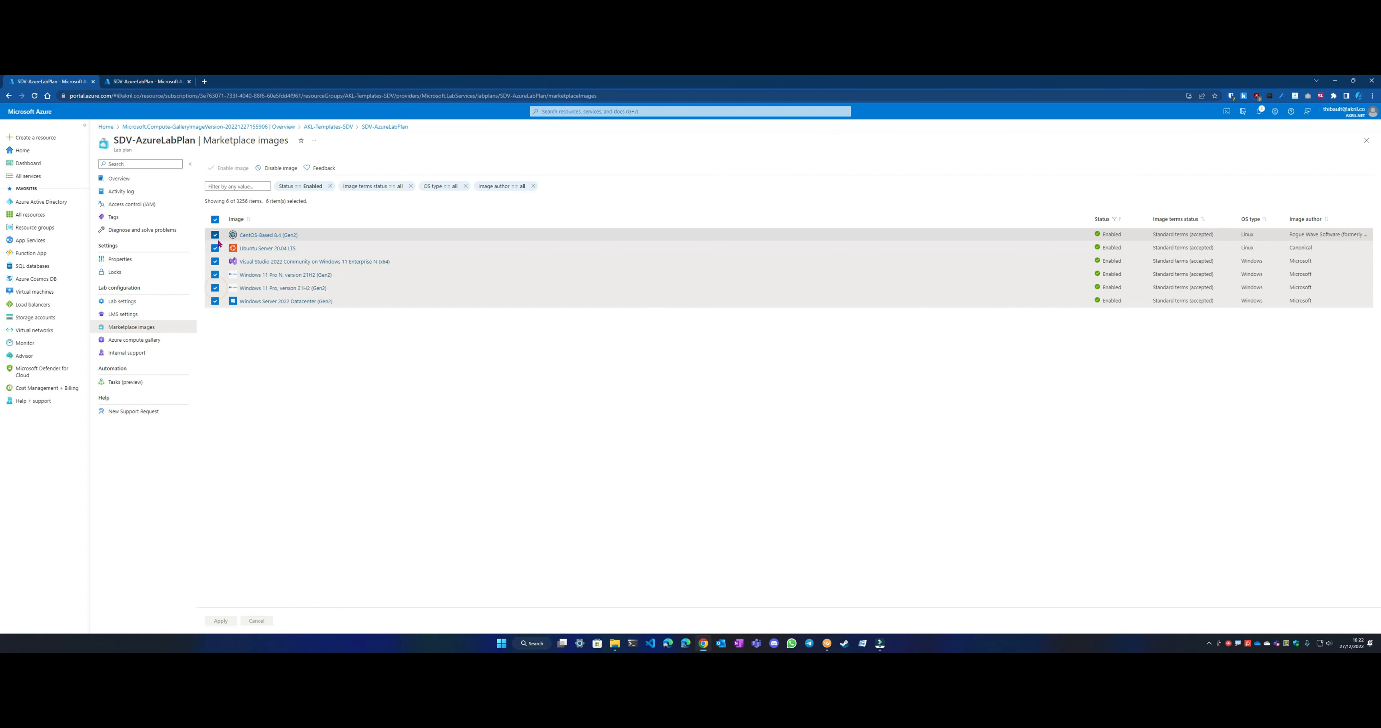
click(215, 301)
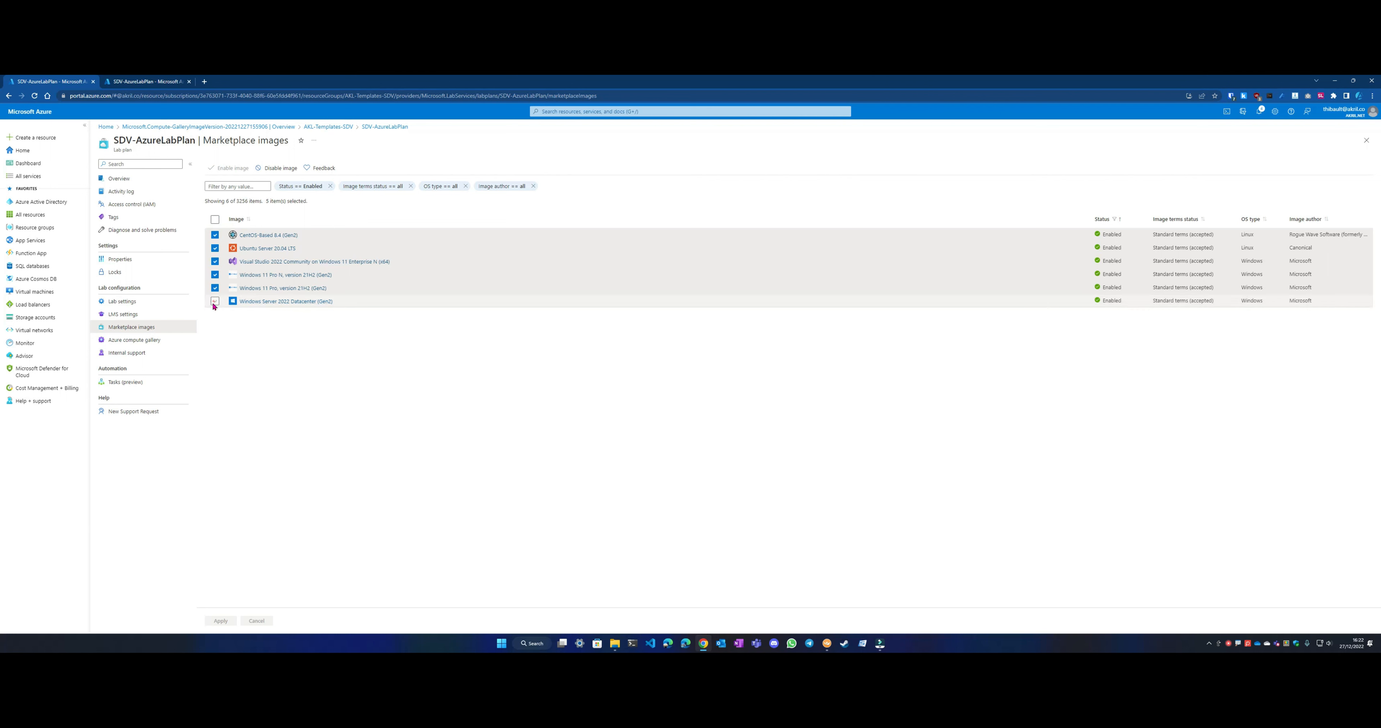
click(278, 169)
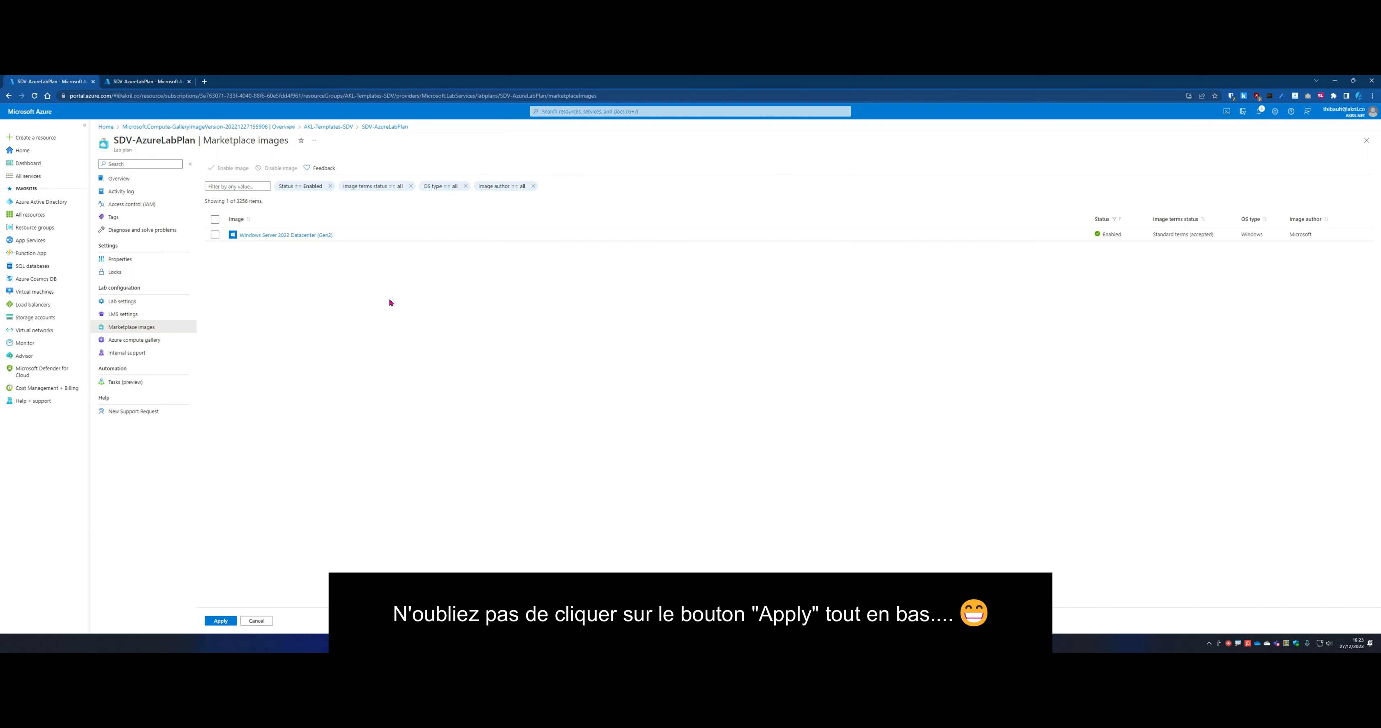
Step: Discard the unsaved marketplace image changes and attach the existing compute gallery from AKL-Templates-SDV to the lab plan
click(141, 346)
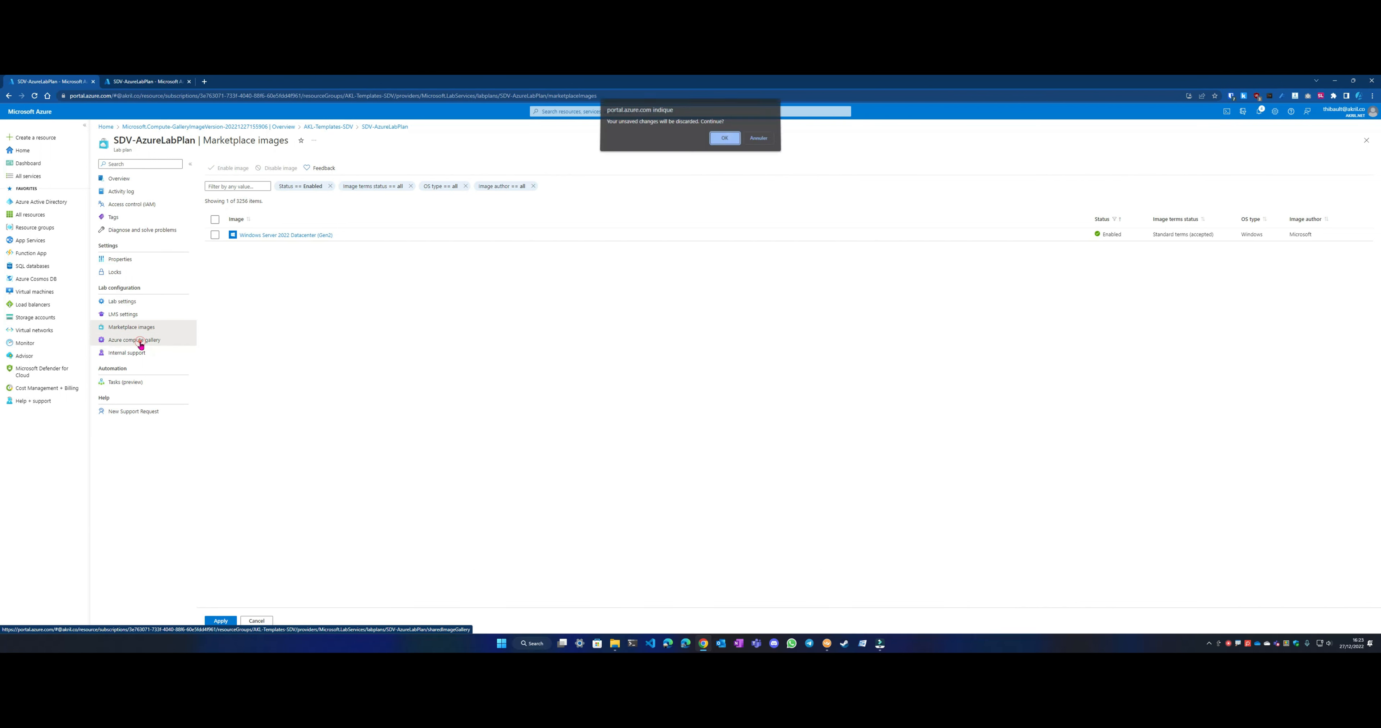
click(724, 141)
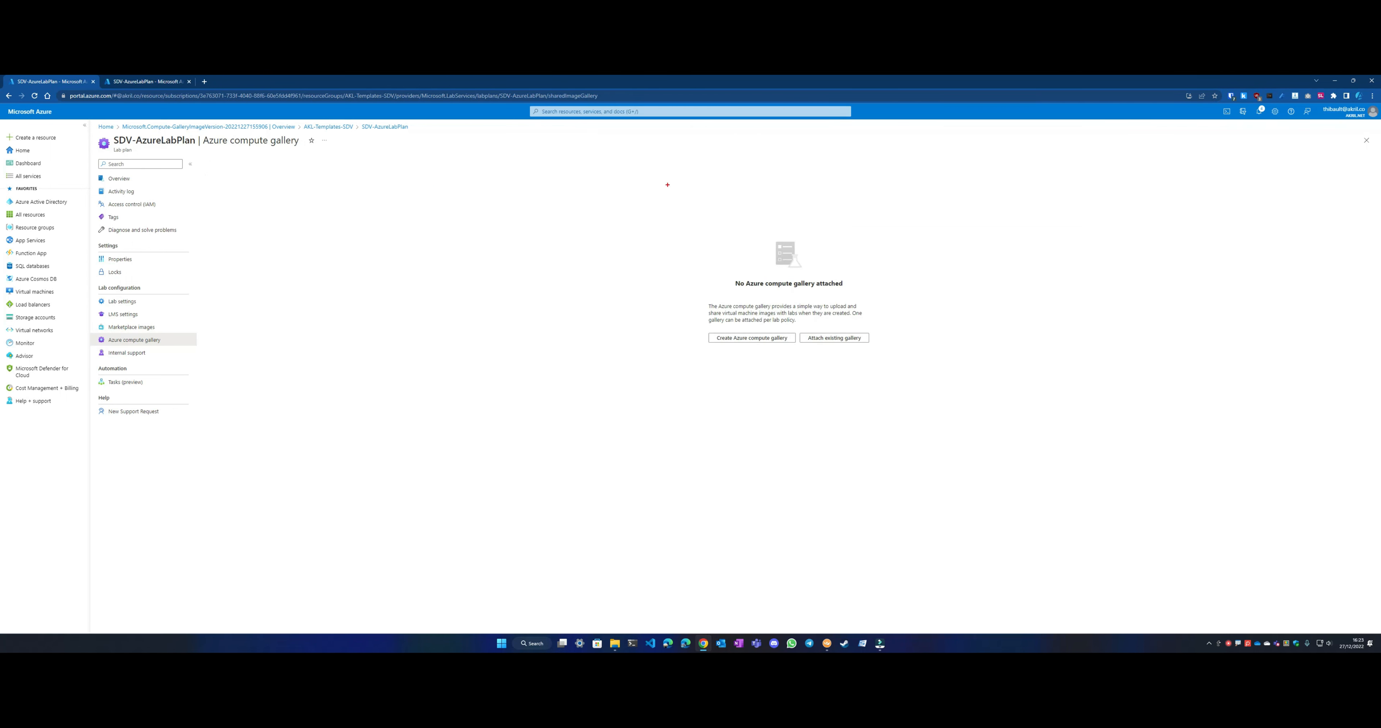
drag(647, 196, 959, 399)
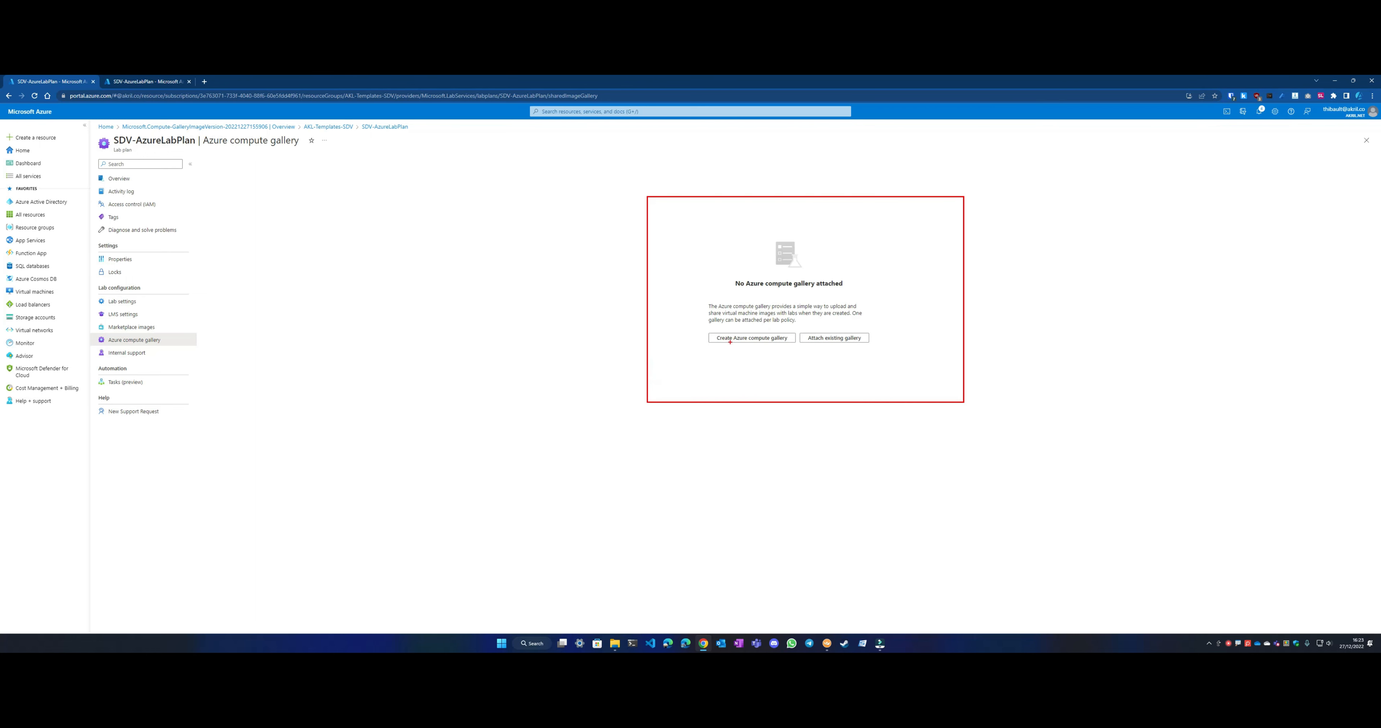
drag(747, 344, 758, 451)
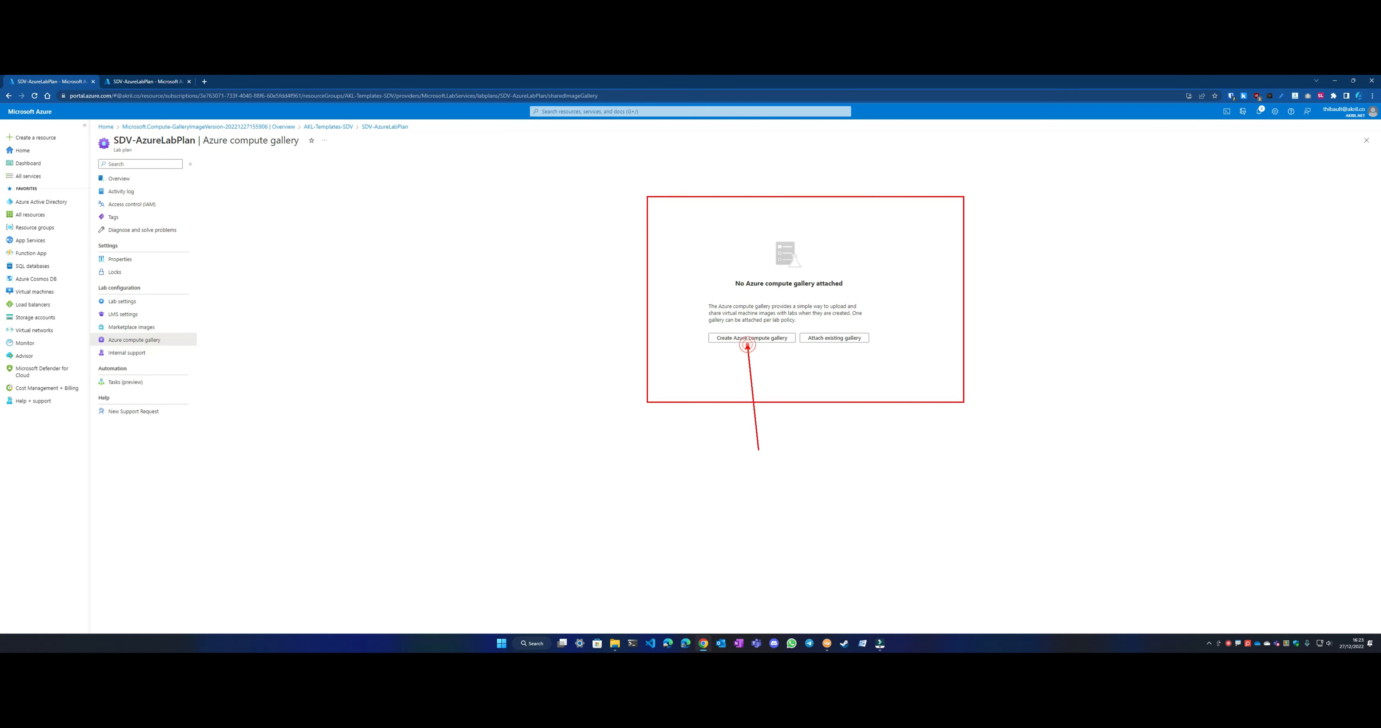
key(Escape)
click(833, 338)
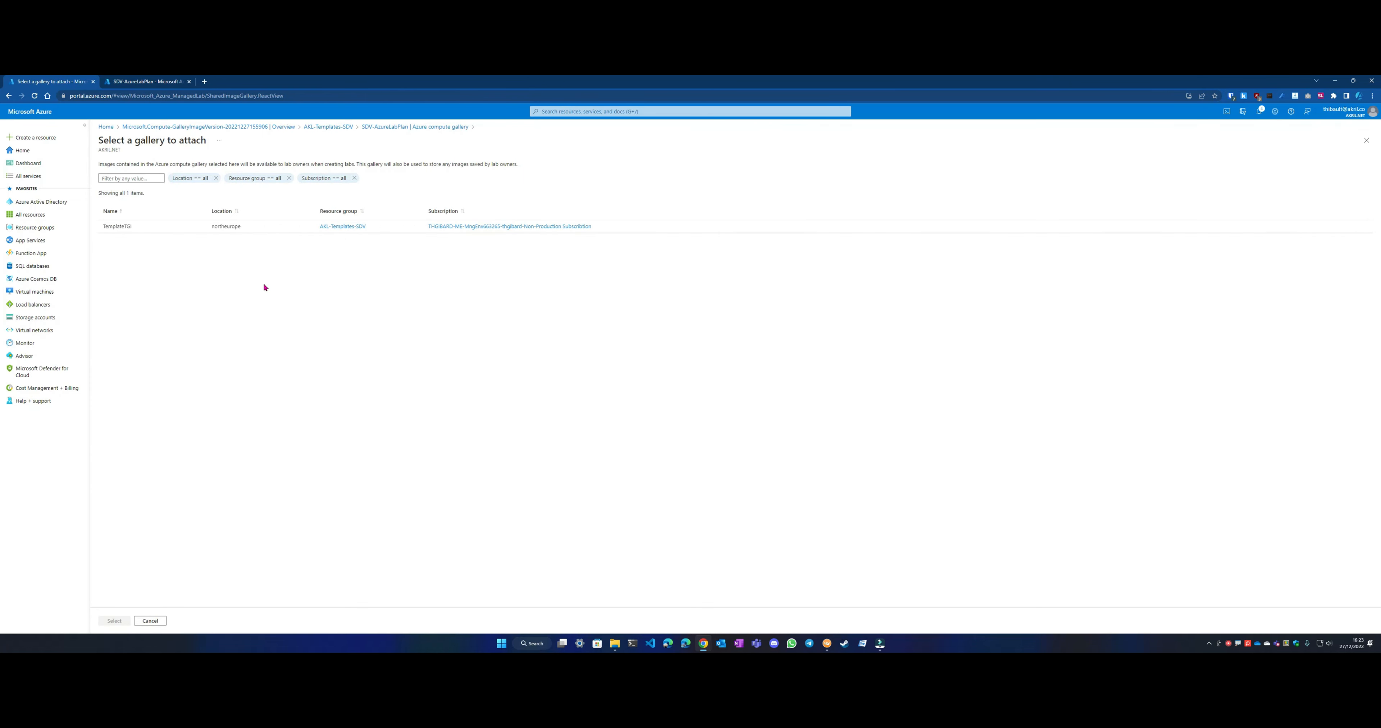
click(123, 227)
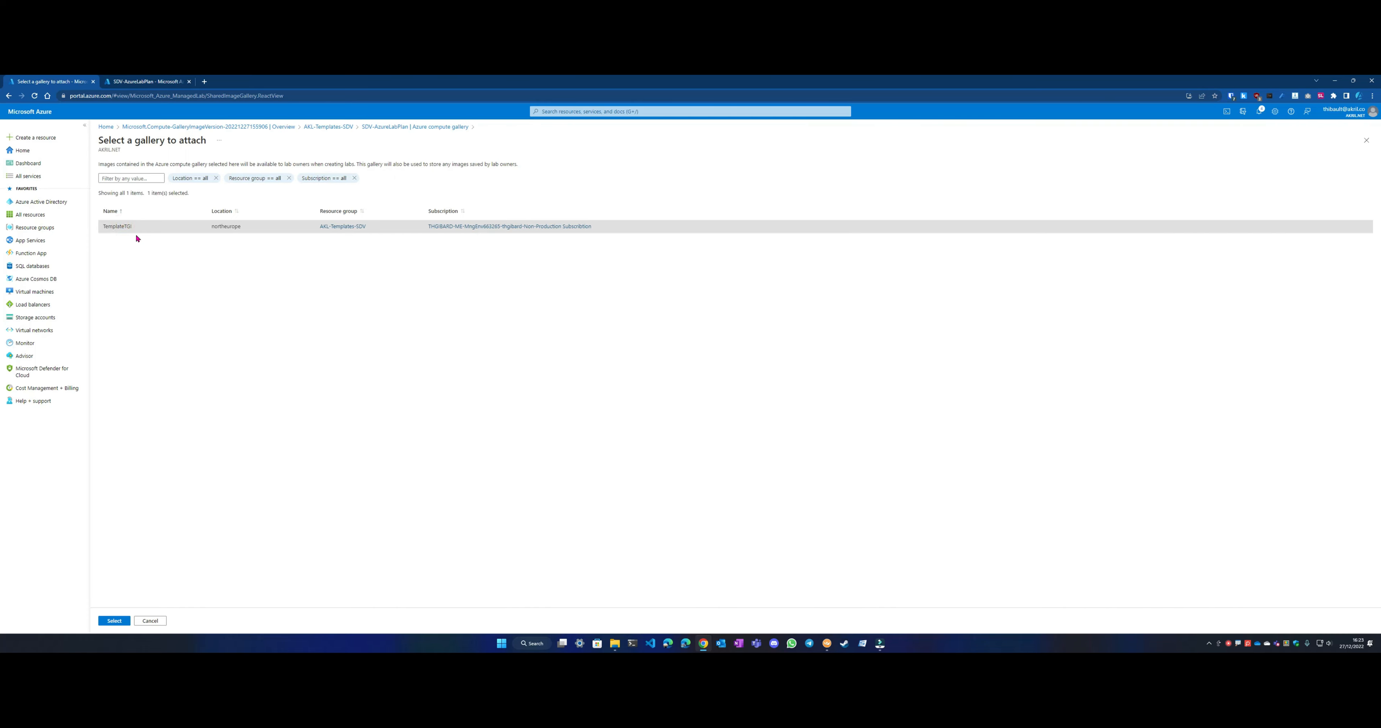
click(115, 621)
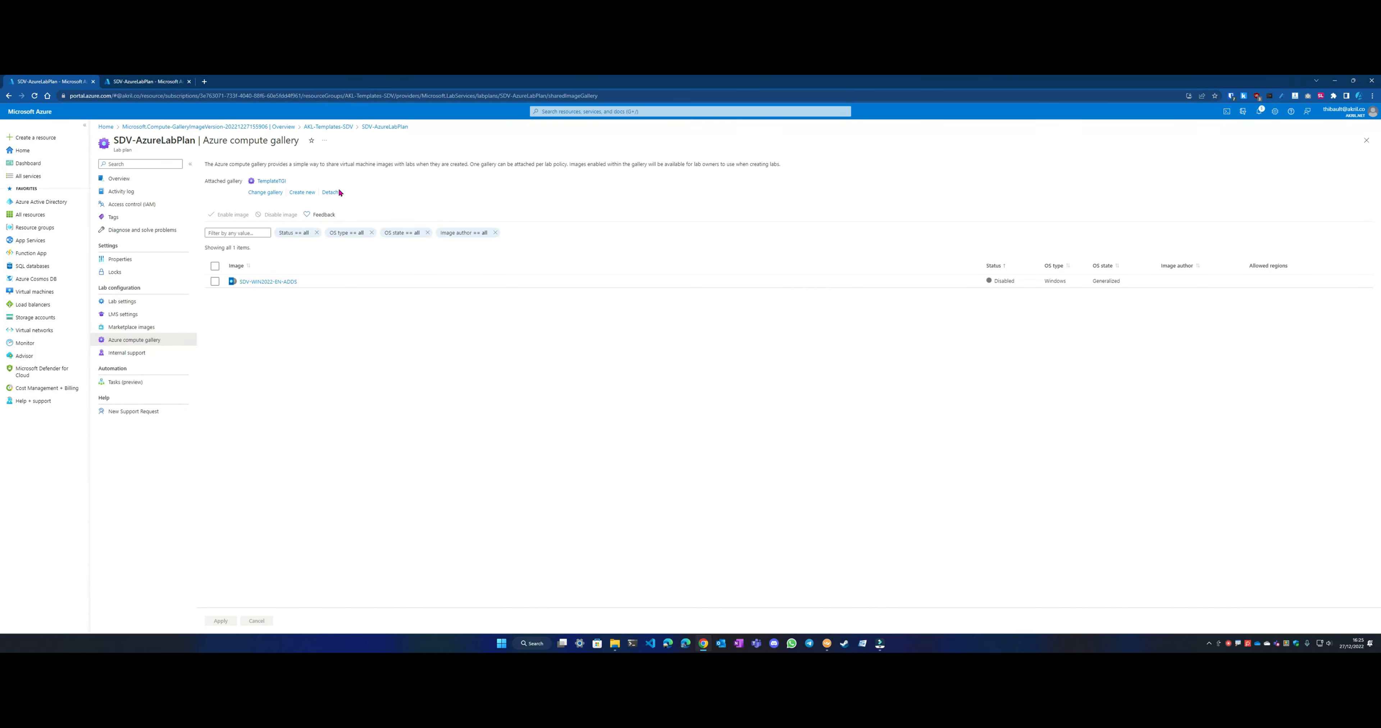
Step: Enable the SDV-WIN2022-EN-ADDS image from the attached compute gallery for the lab plan
drag(294, 182, 261, 180)
mouse_move(194, 169)
mouse_down()
mouse_move(437, 299)
mouse_move(1258, 307)
mouse_move(1177, 311)
mouse_move(1132, 293)
mouse_up()
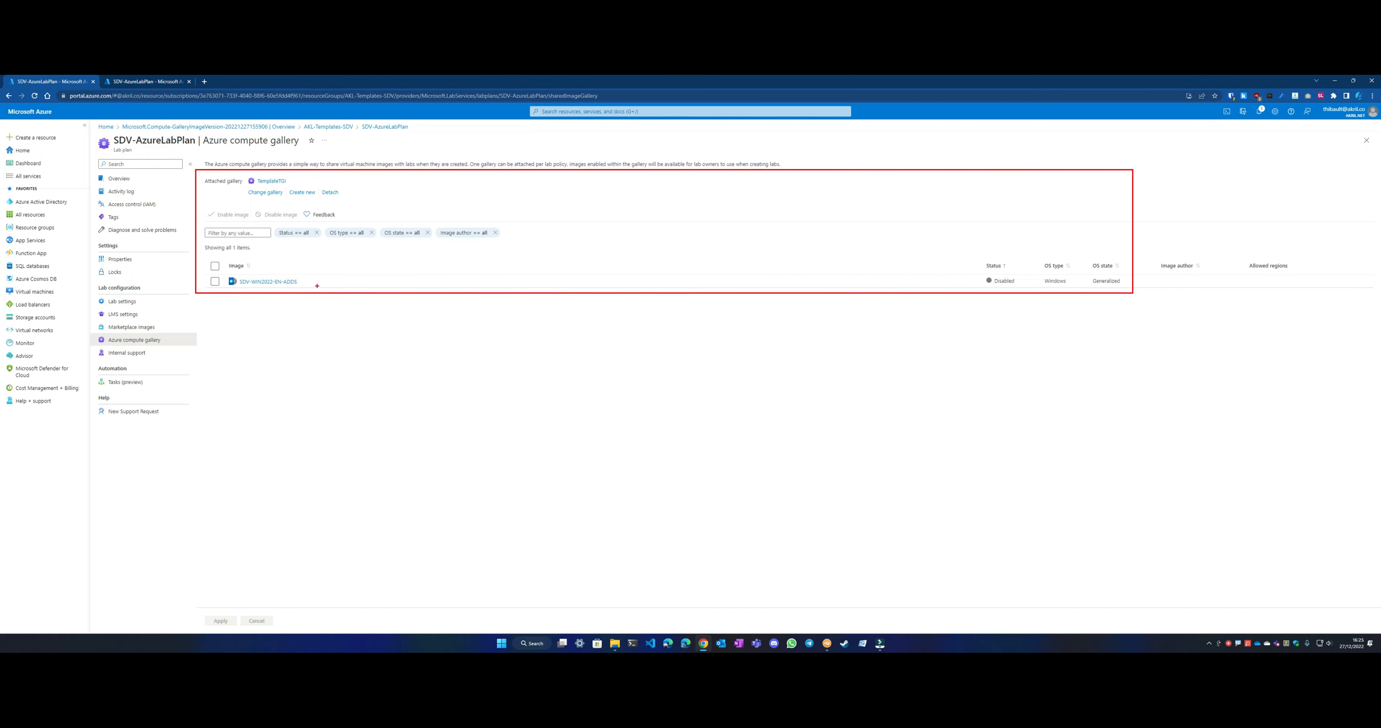
mouse_move(300, 287)
mouse_down()
mouse_move(341, 312)
mouse_move(355, 356)
mouse_up()
drag(1000, 286, 1013, 352)
key(Escape)
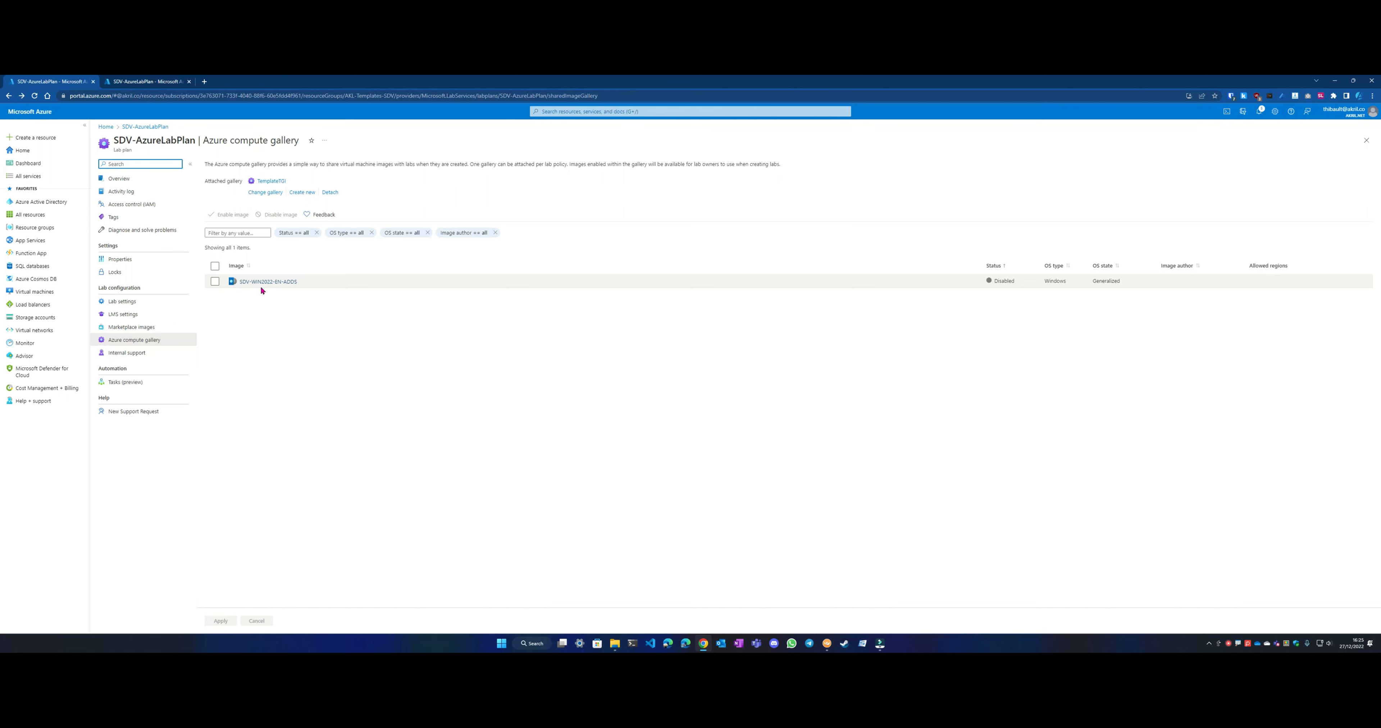
click(215, 282)
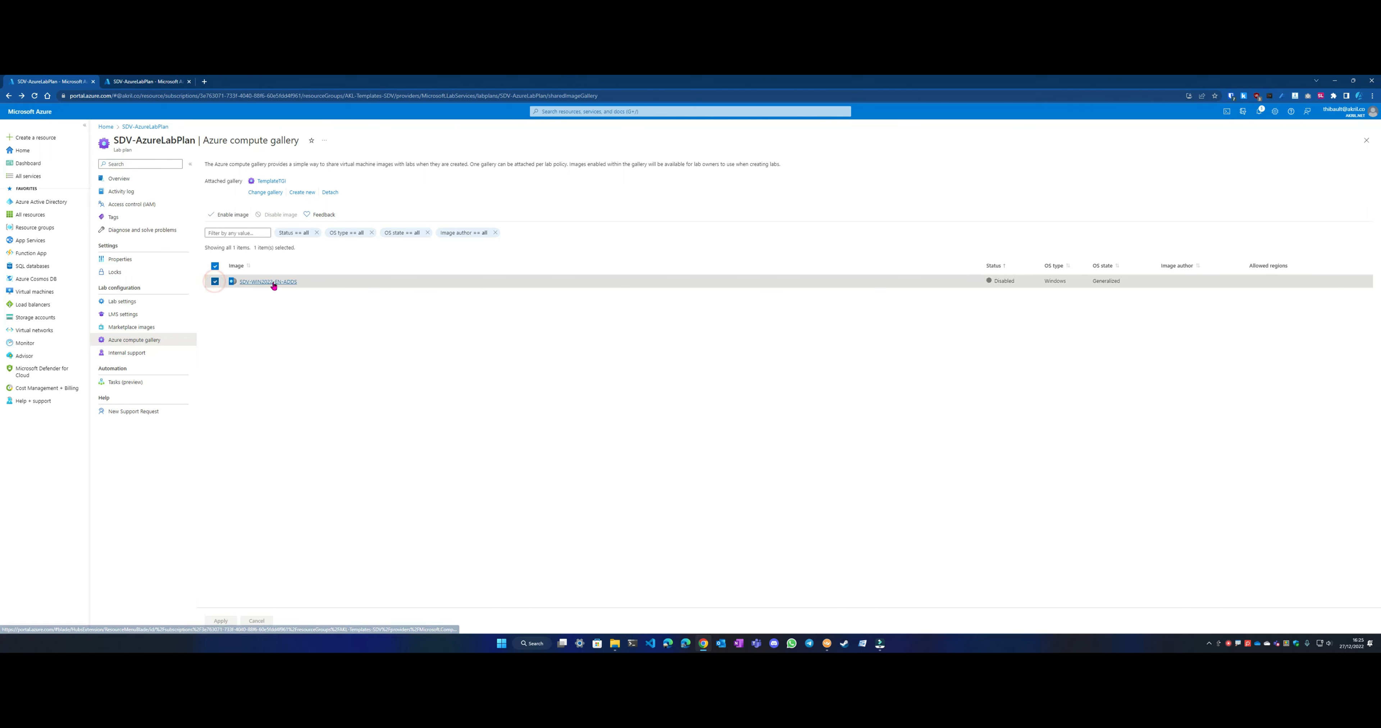
click(236, 216)
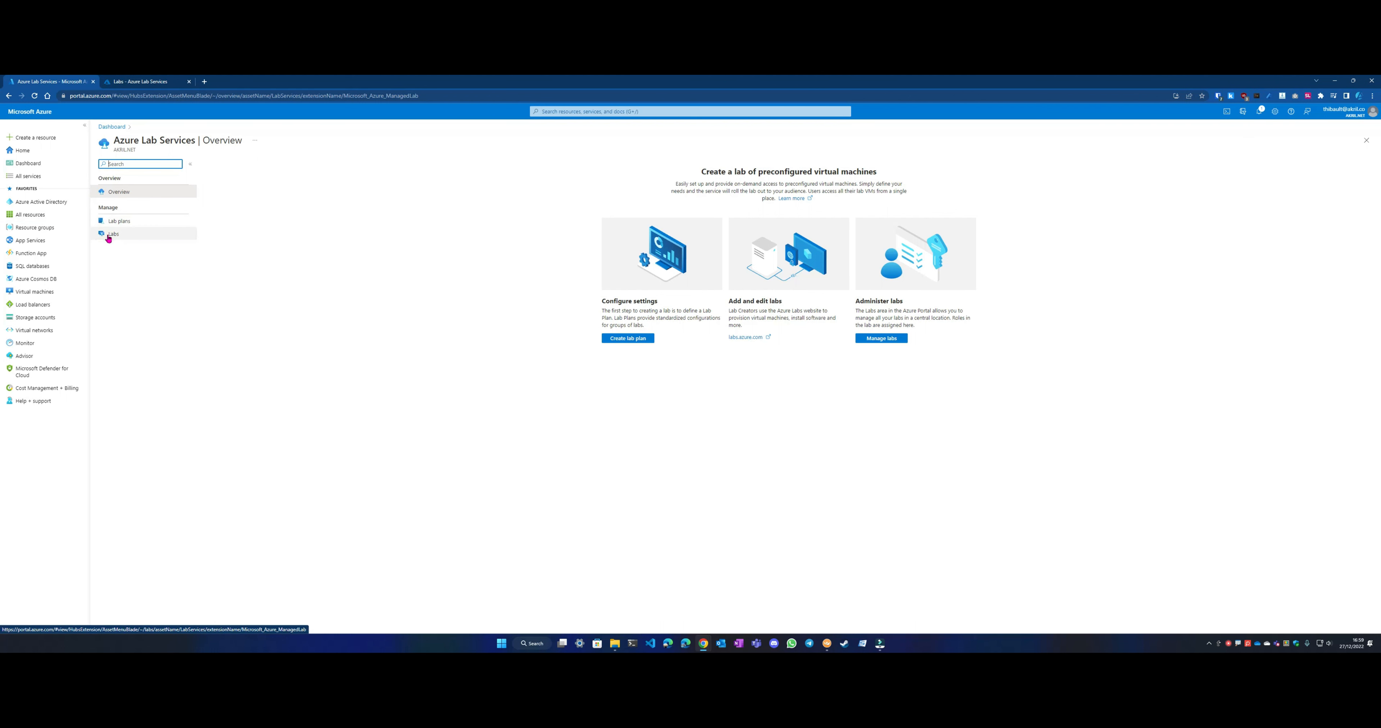
Step: Show the labs in Azure Lab Services, go to labs.azure.com and start creating a lab in AKL-Templates-SDV
click(108, 238)
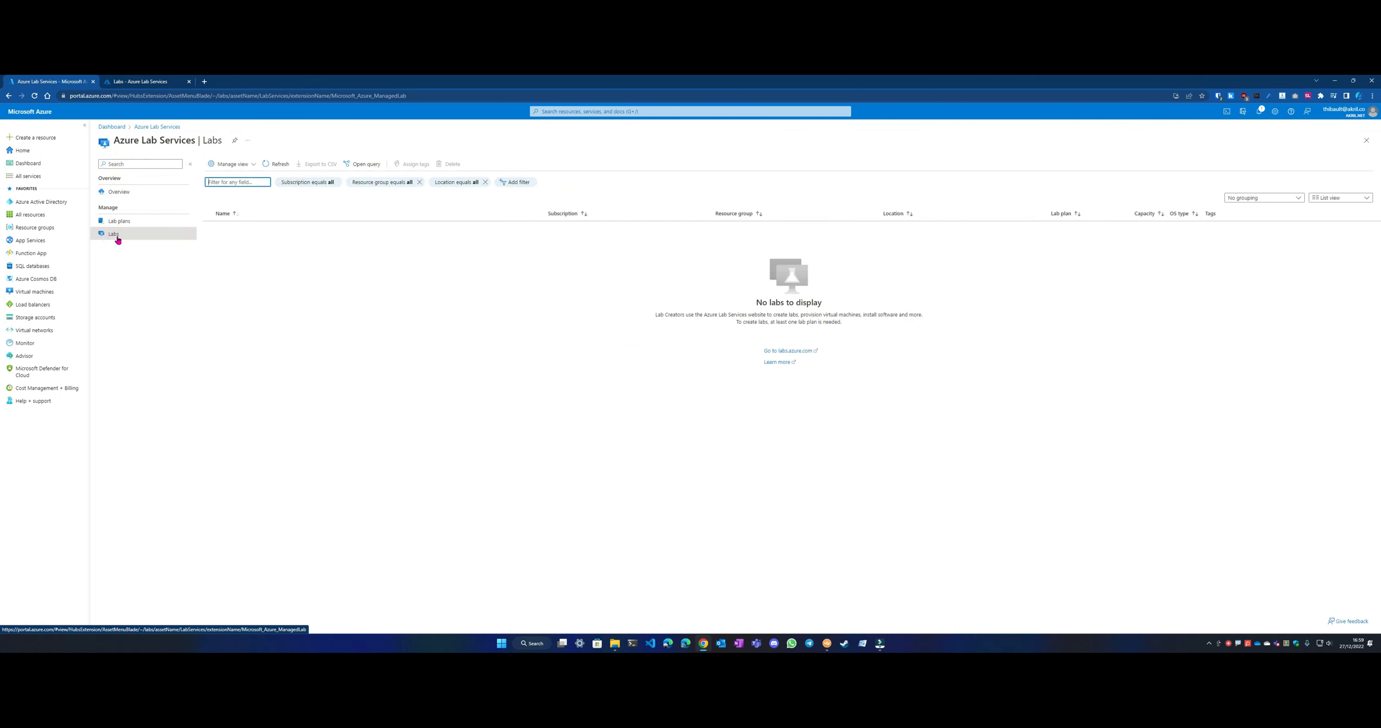
drag(112, 140, 197, 144)
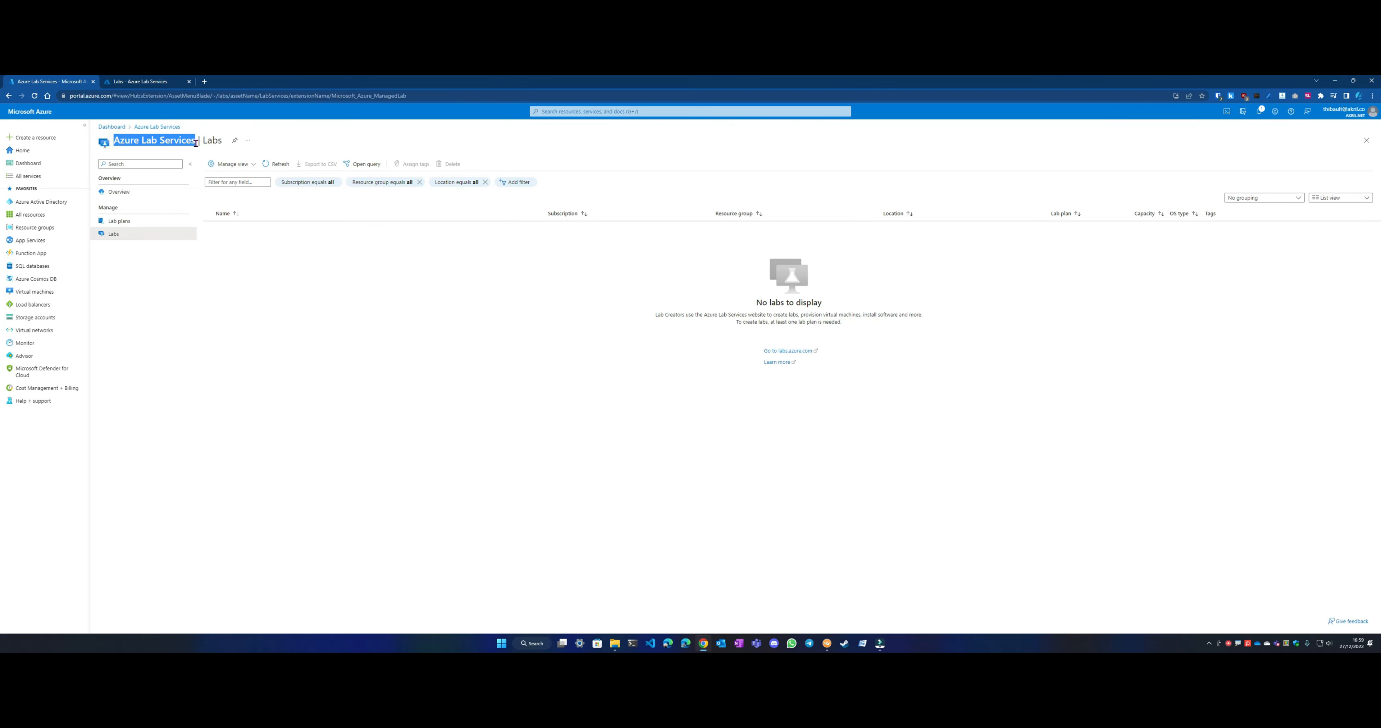
click(587, 111)
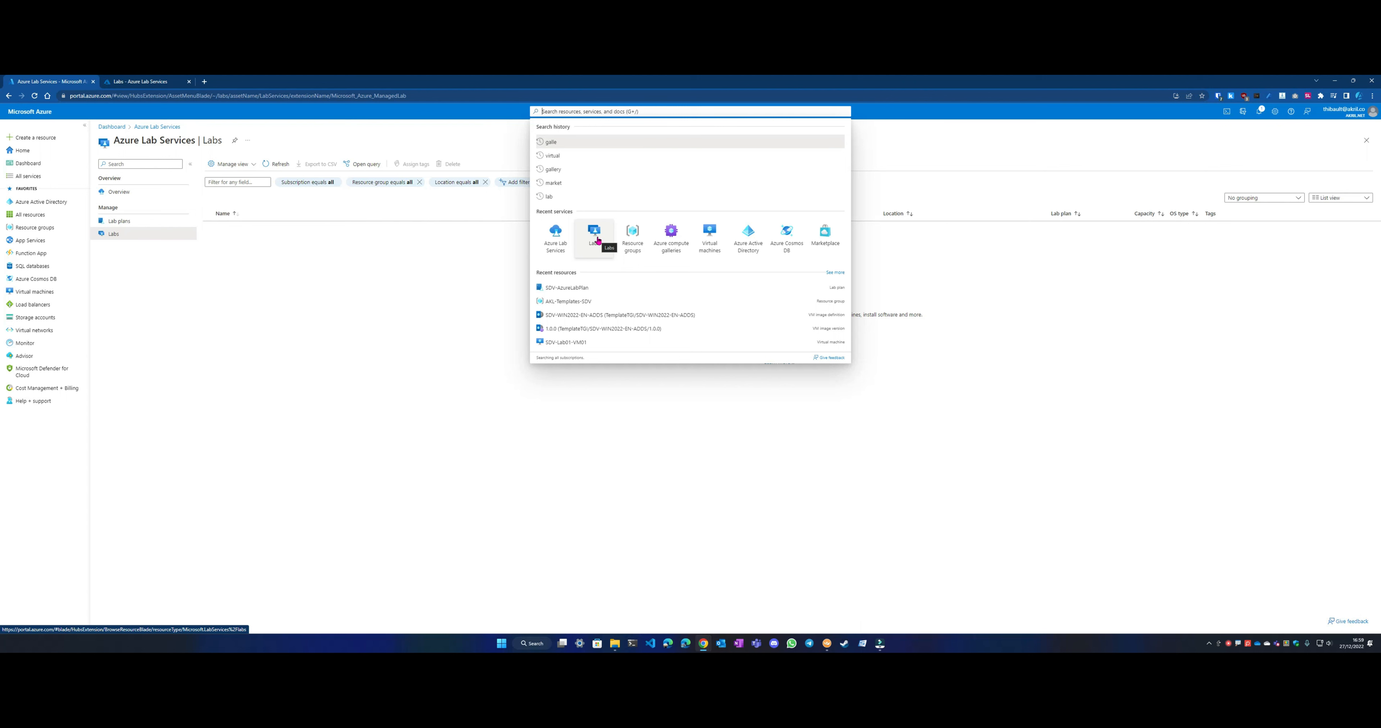
click(380, 301)
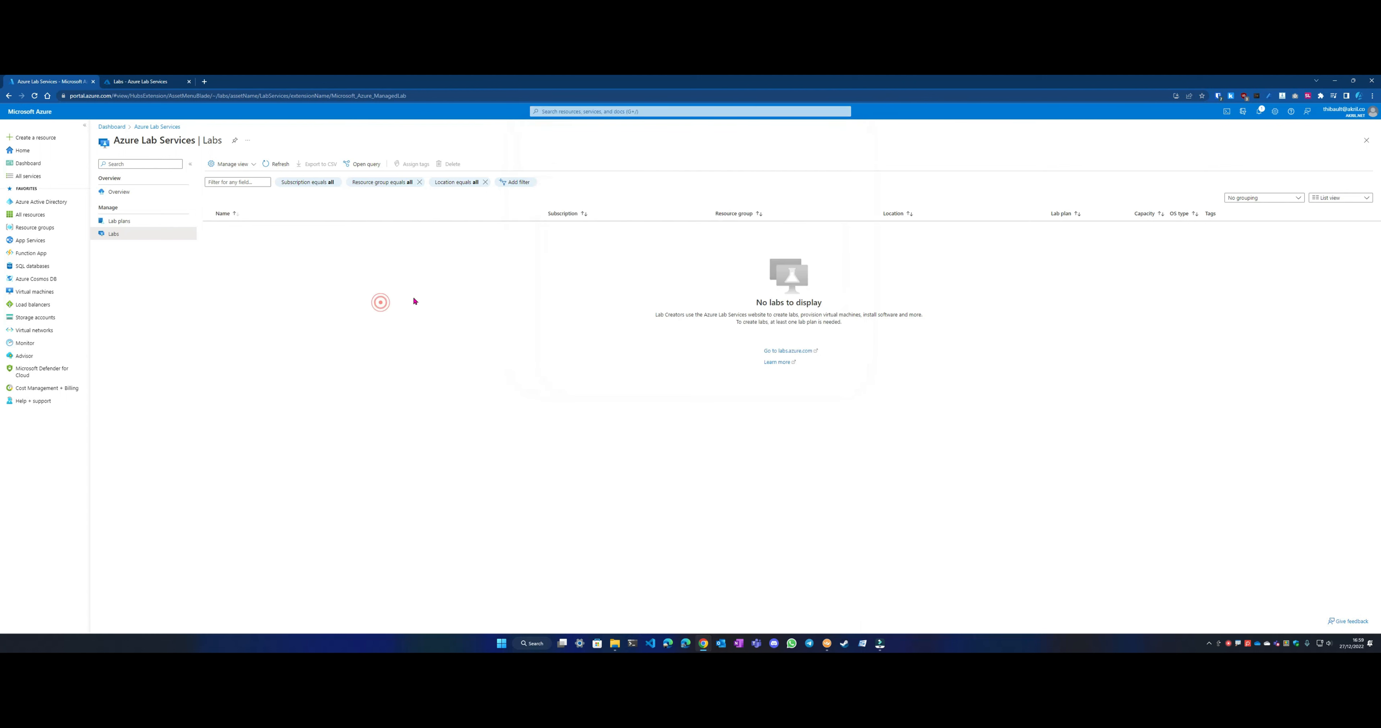
drag(734, 315, 819, 351)
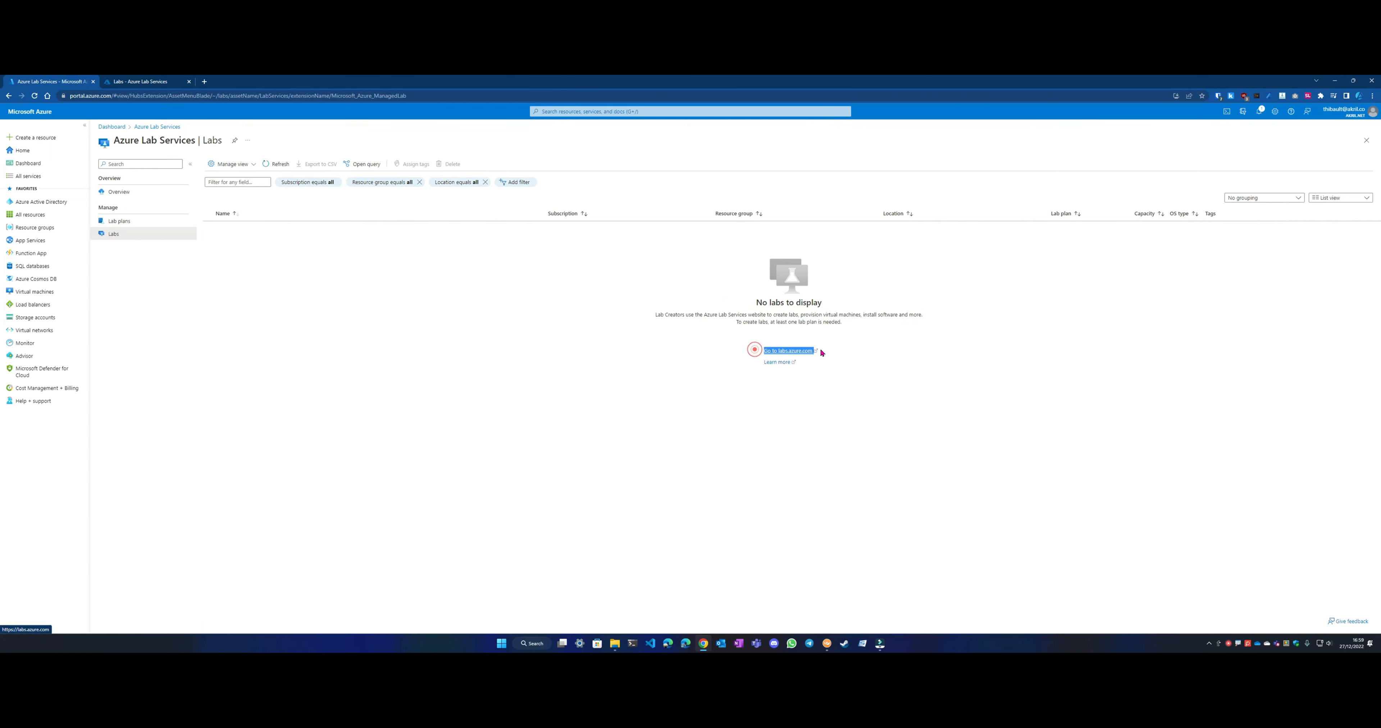
click(800, 353)
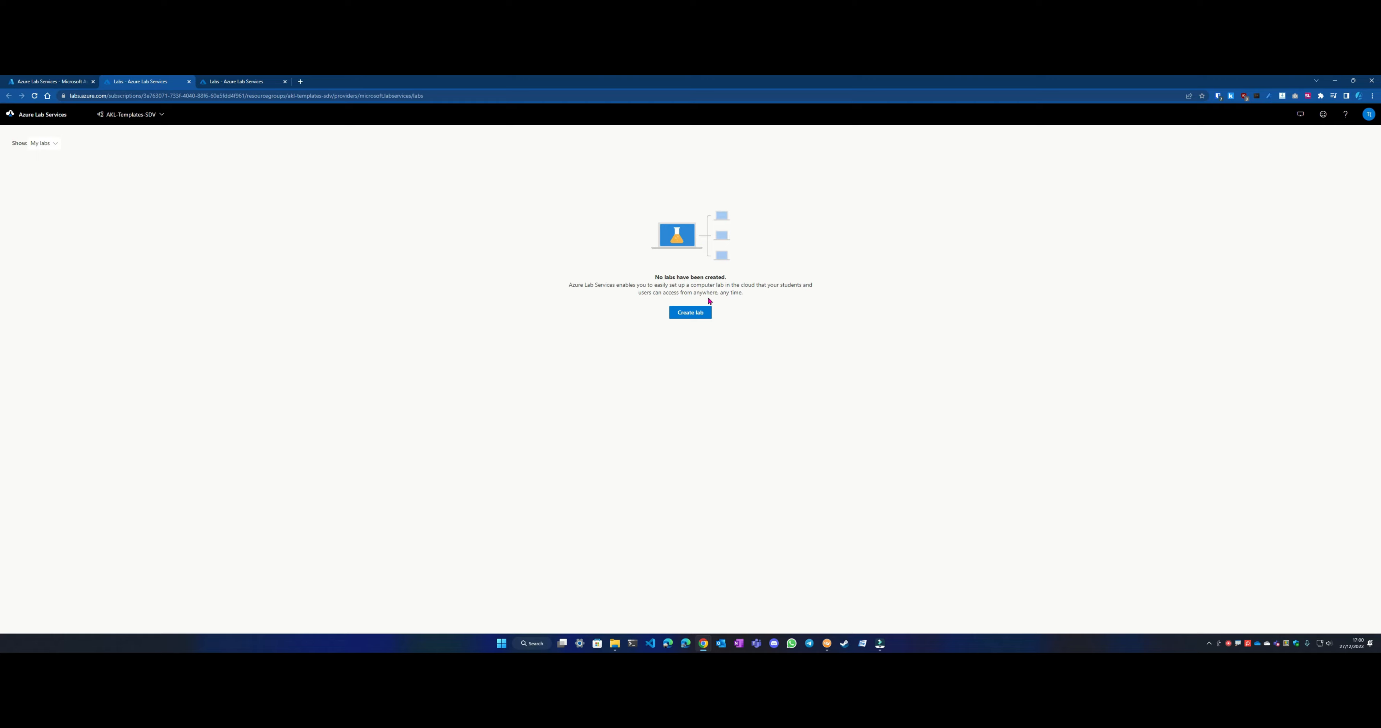
click(695, 319)
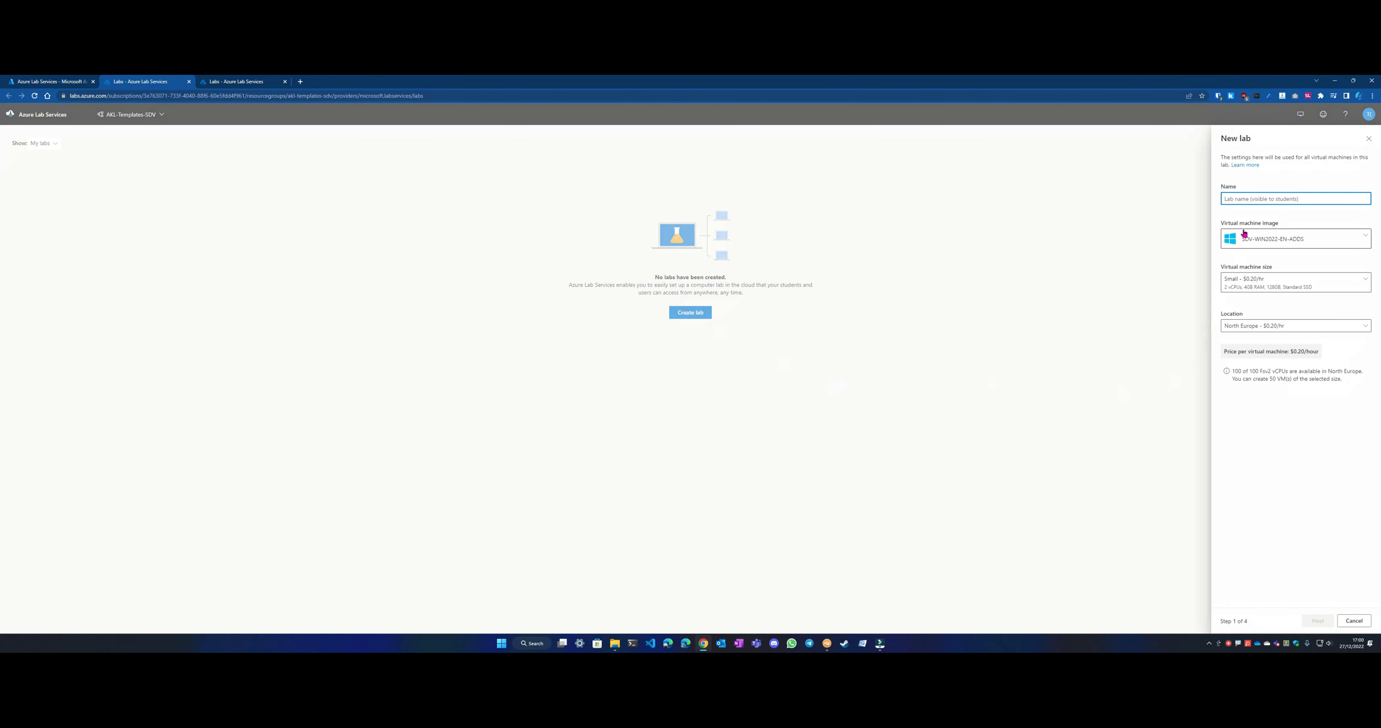
Step: Name the new lab SDV-ADDS-2022-Lab and choose SDV-WIN2022-EN-ADDS as its virtual machine image
text(SDV)
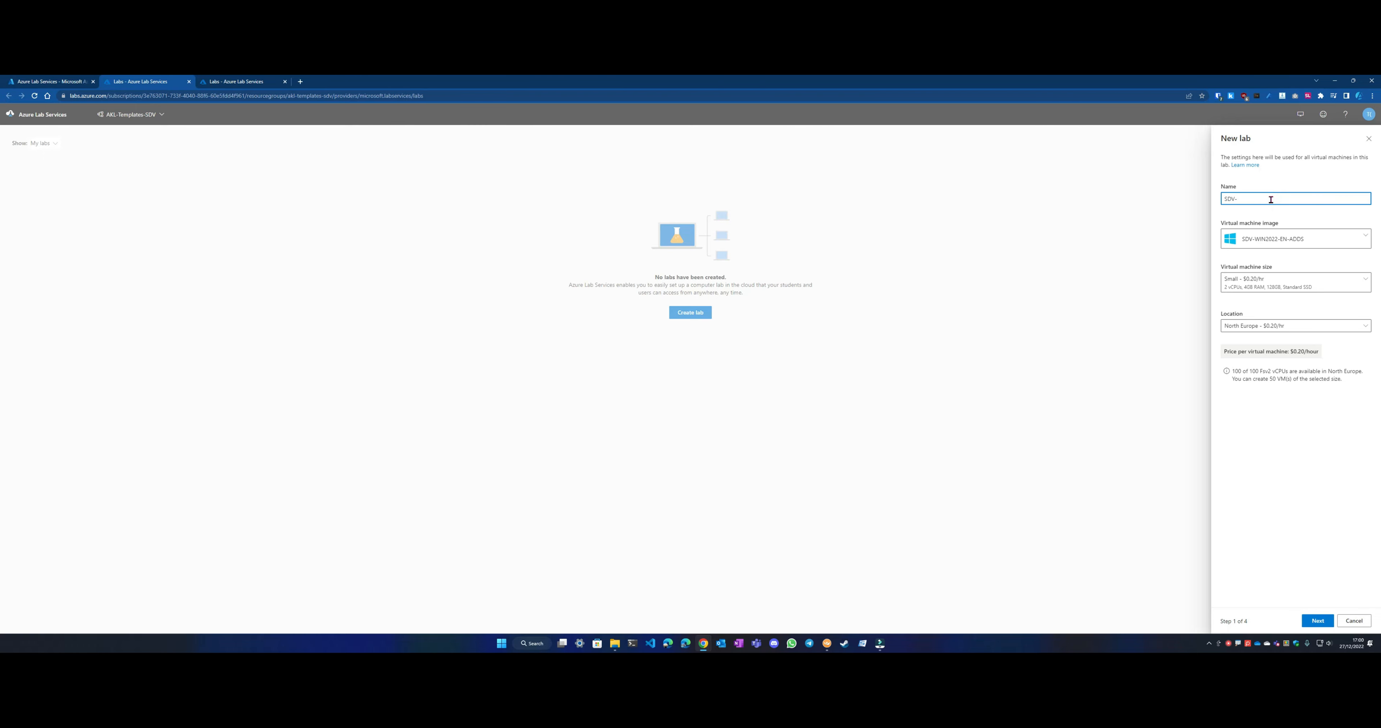
text(-ADDS-2022-Lab)
click(1308, 240)
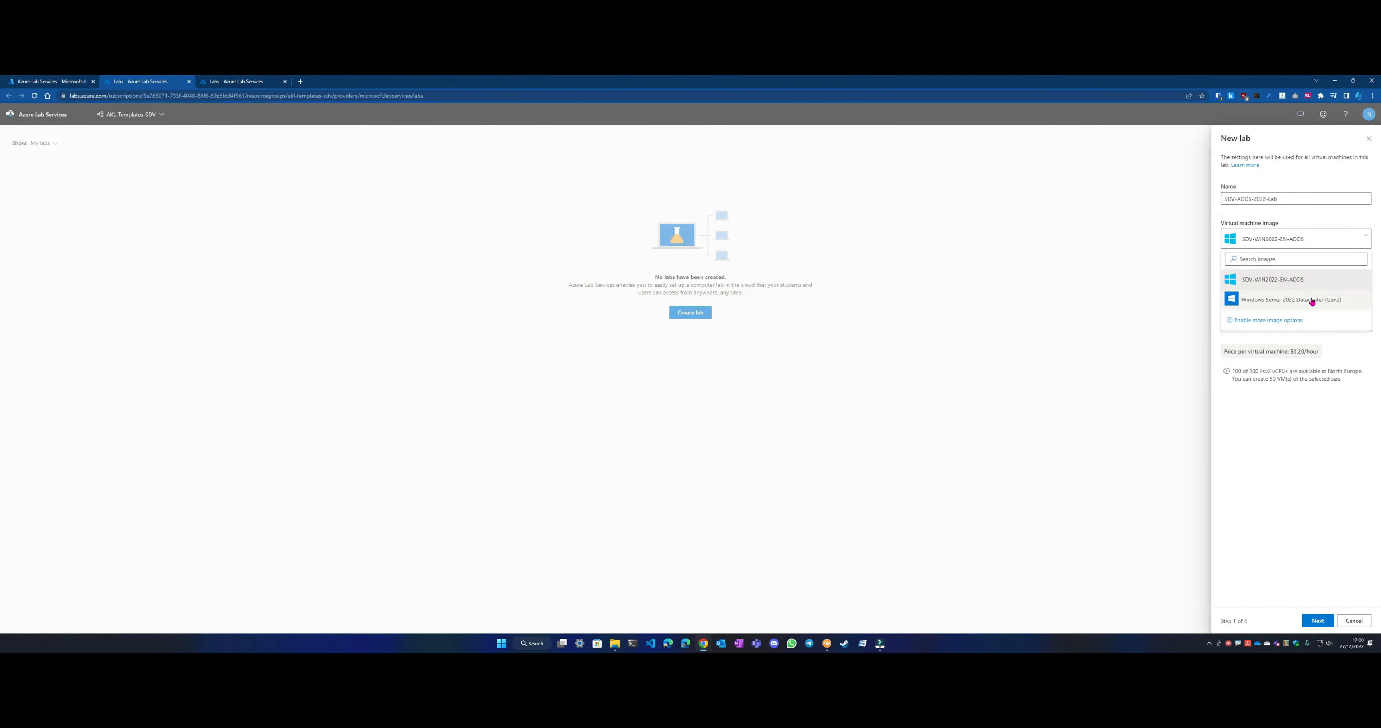
mouse_move(1311, 300)
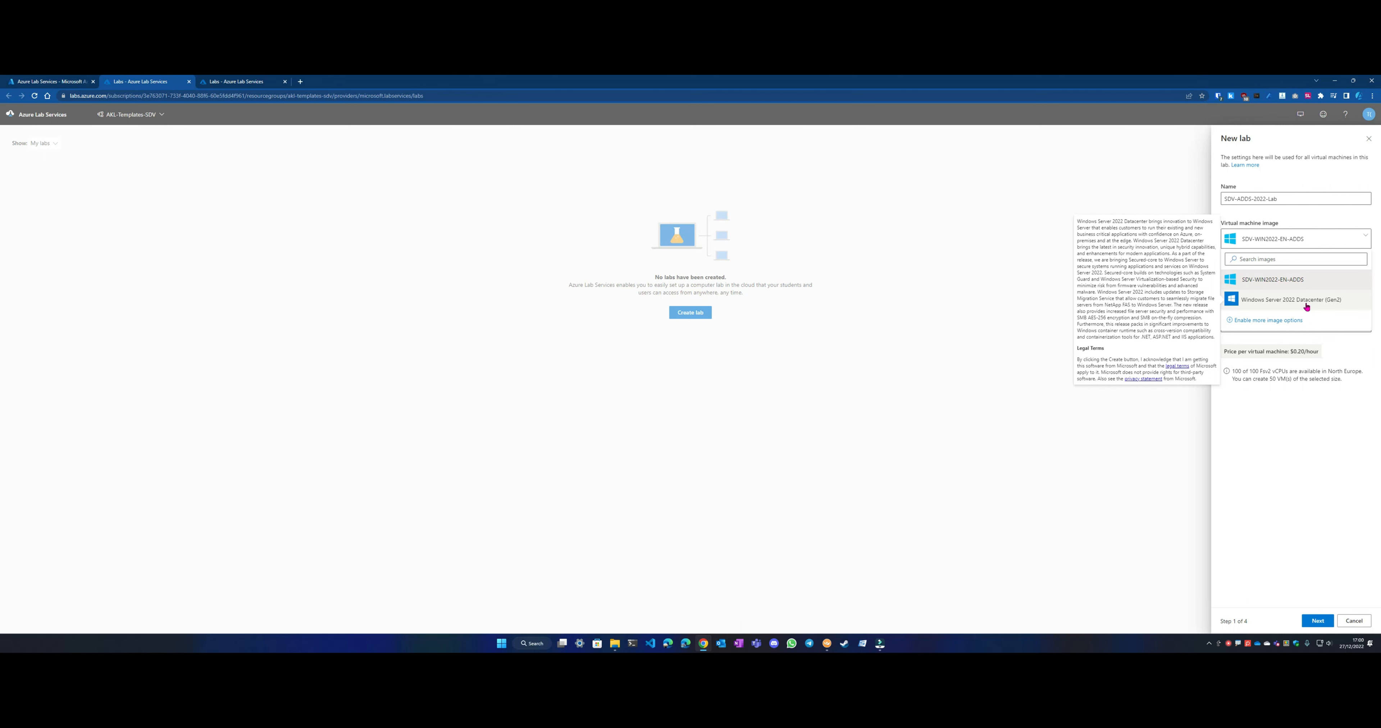
key(ctrl+2)
drag(1221, 268, 1373, 289)
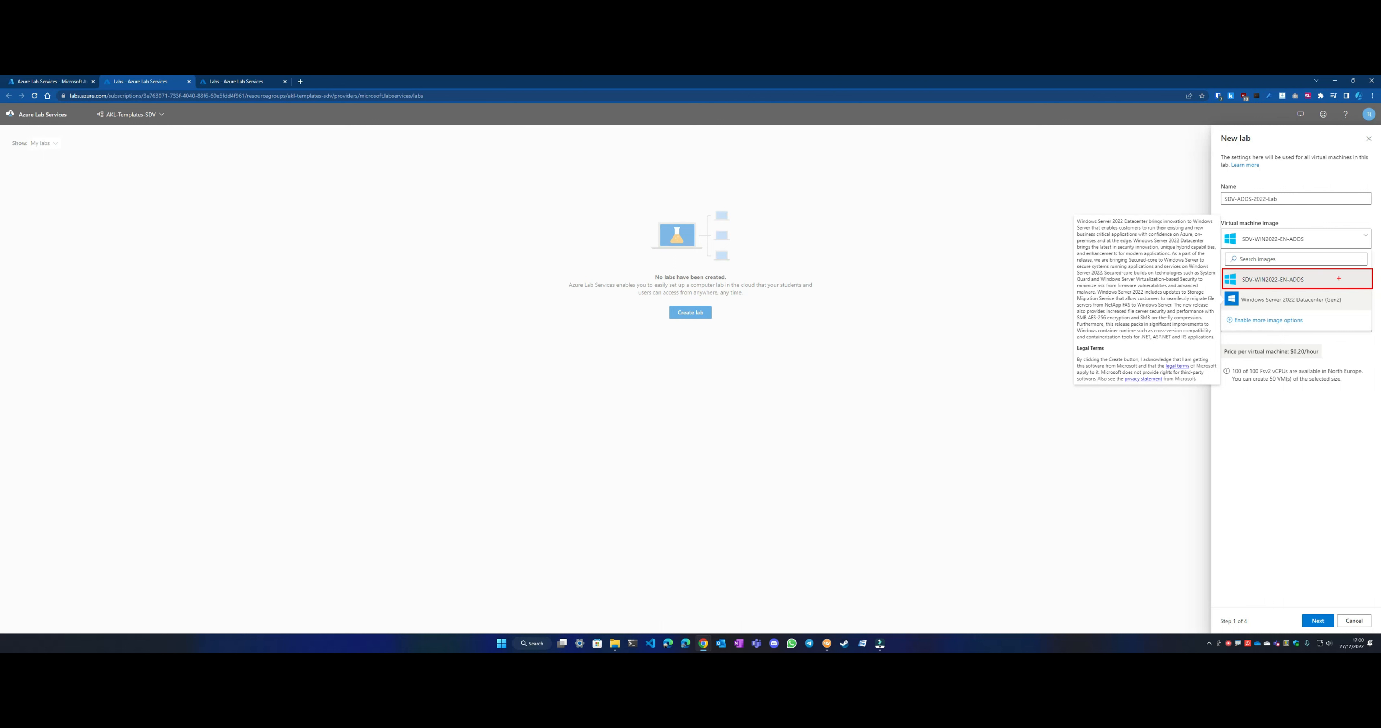
key(Escape)
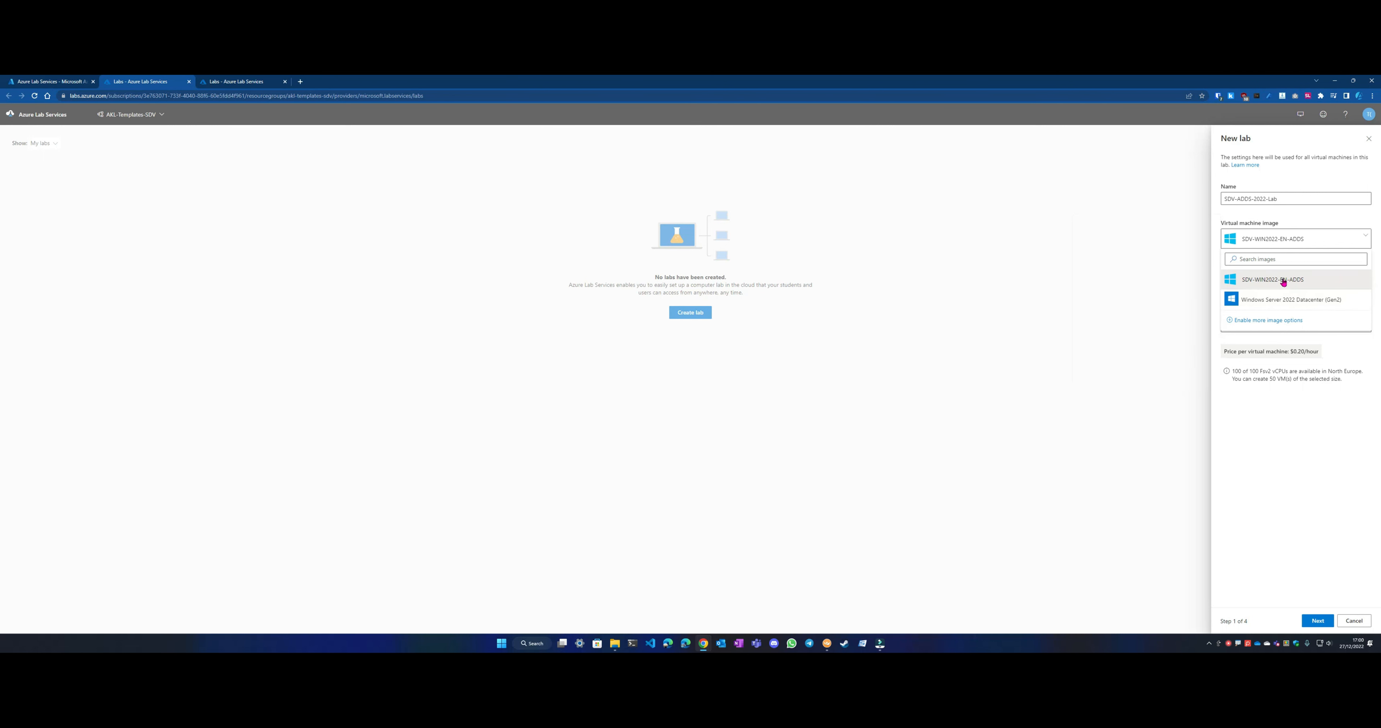
click(1284, 283)
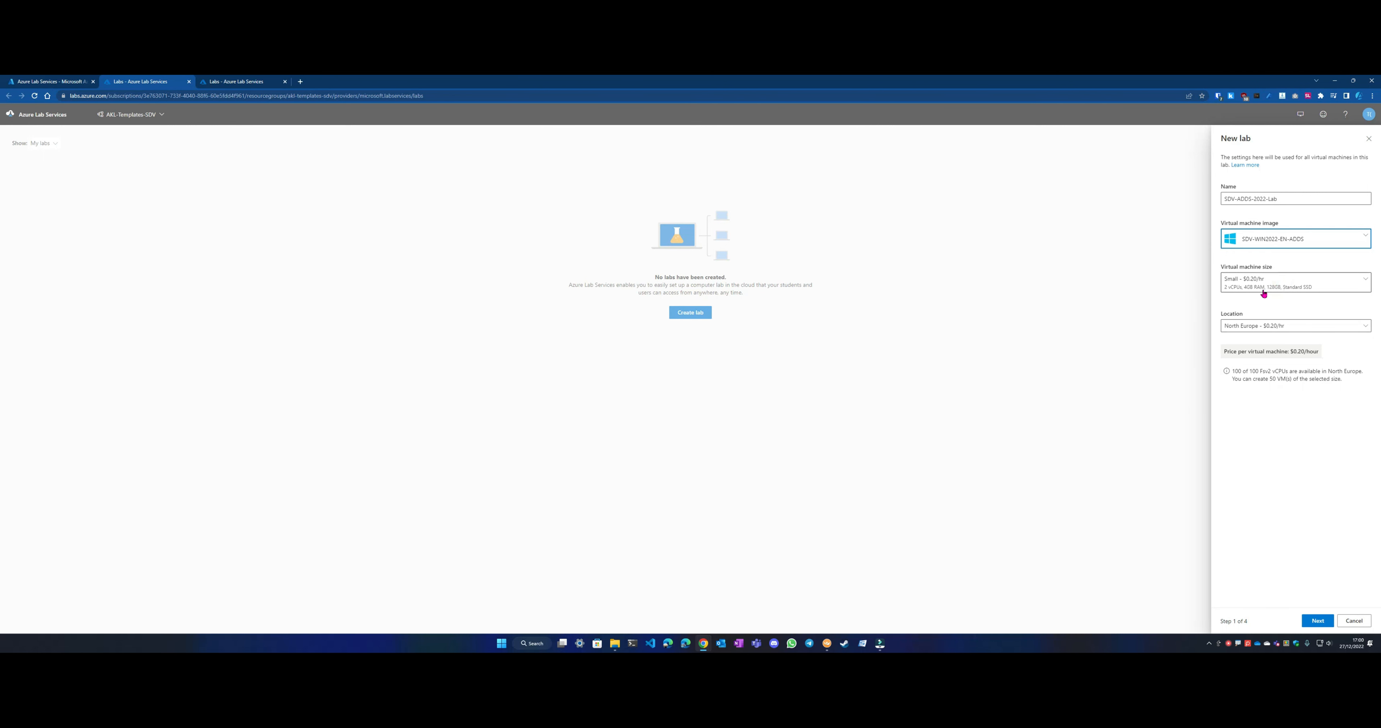
Step: Set the virtual machine size to Medium, keep North Europe as the location, and continue to the credentials
click(1274, 283)
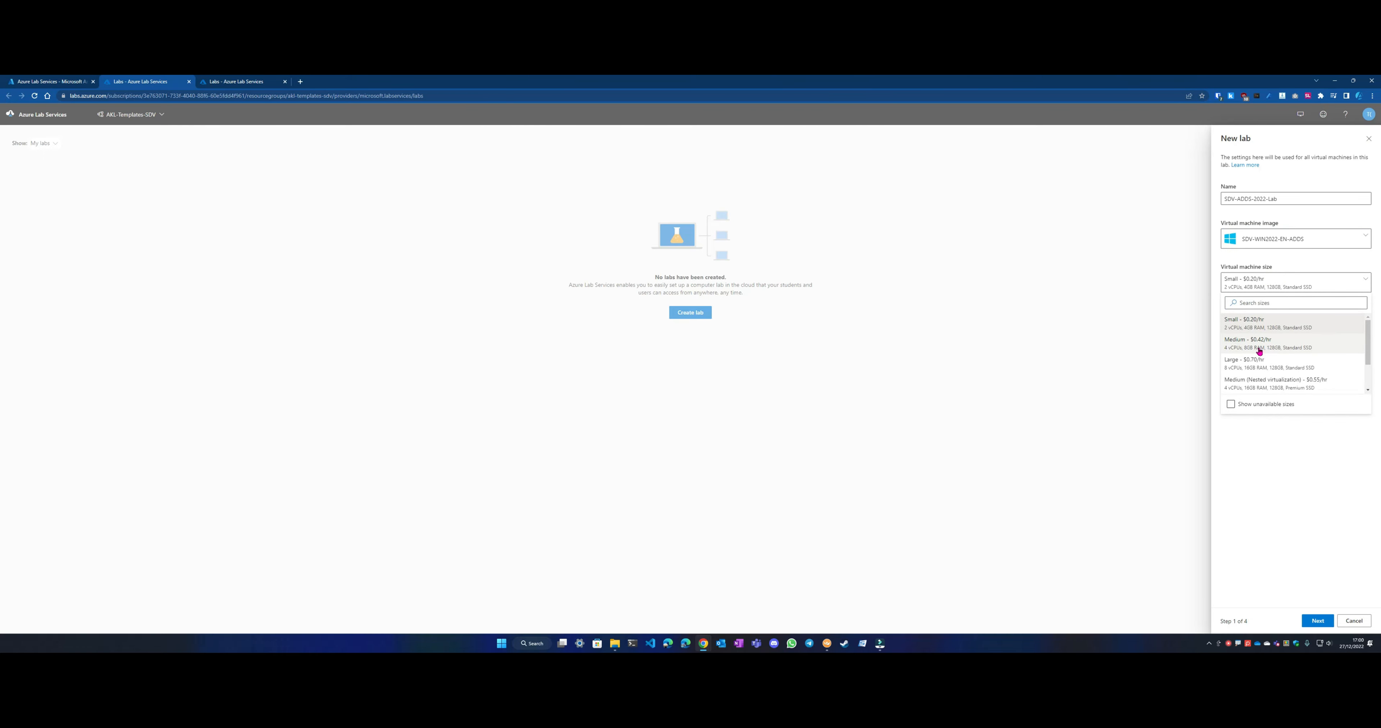
click(1259, 350)
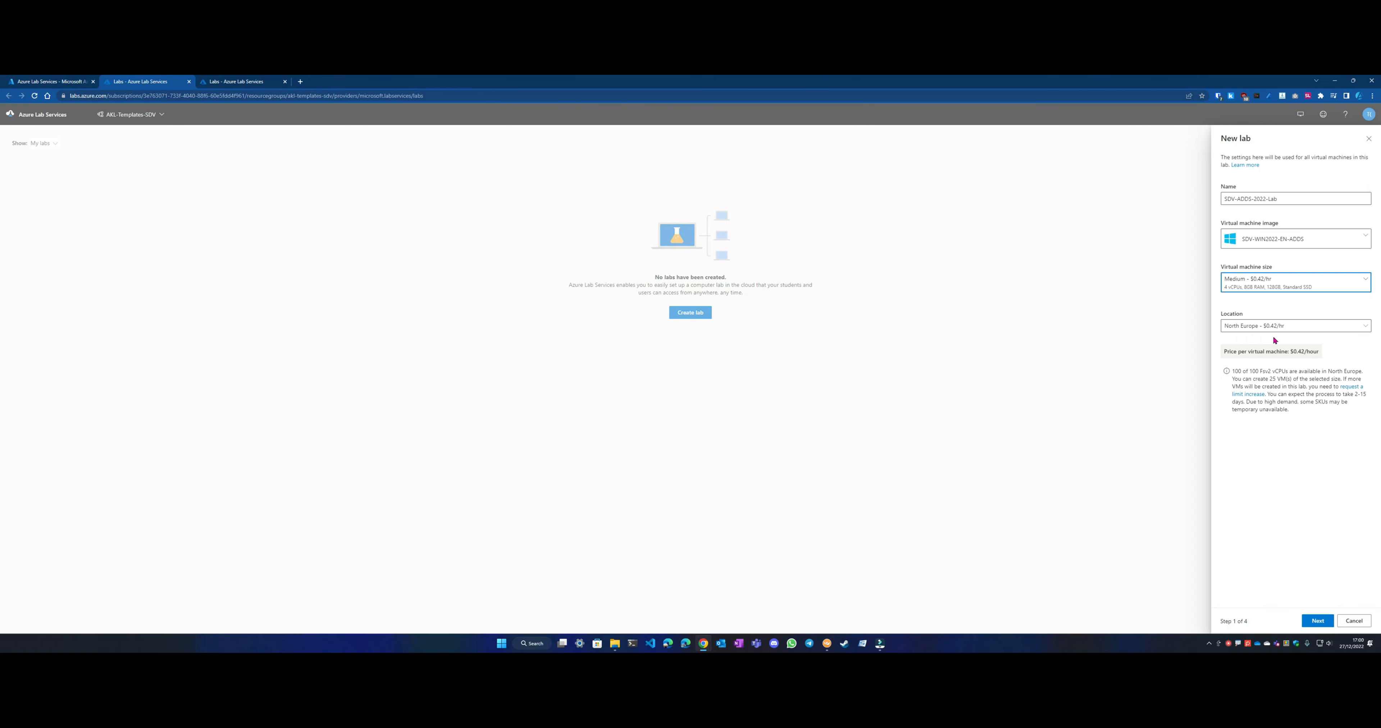
click(1288, 323)
click(1287, 322)
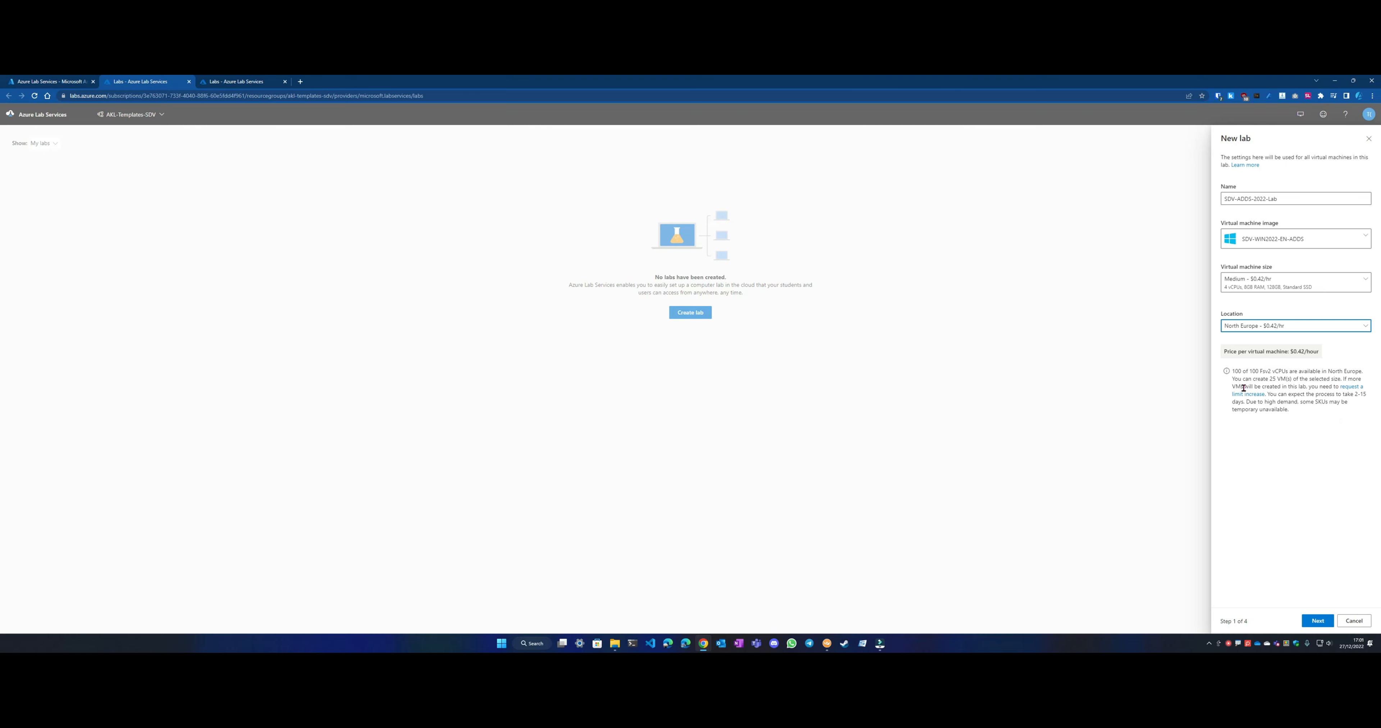
click(1316, 621)
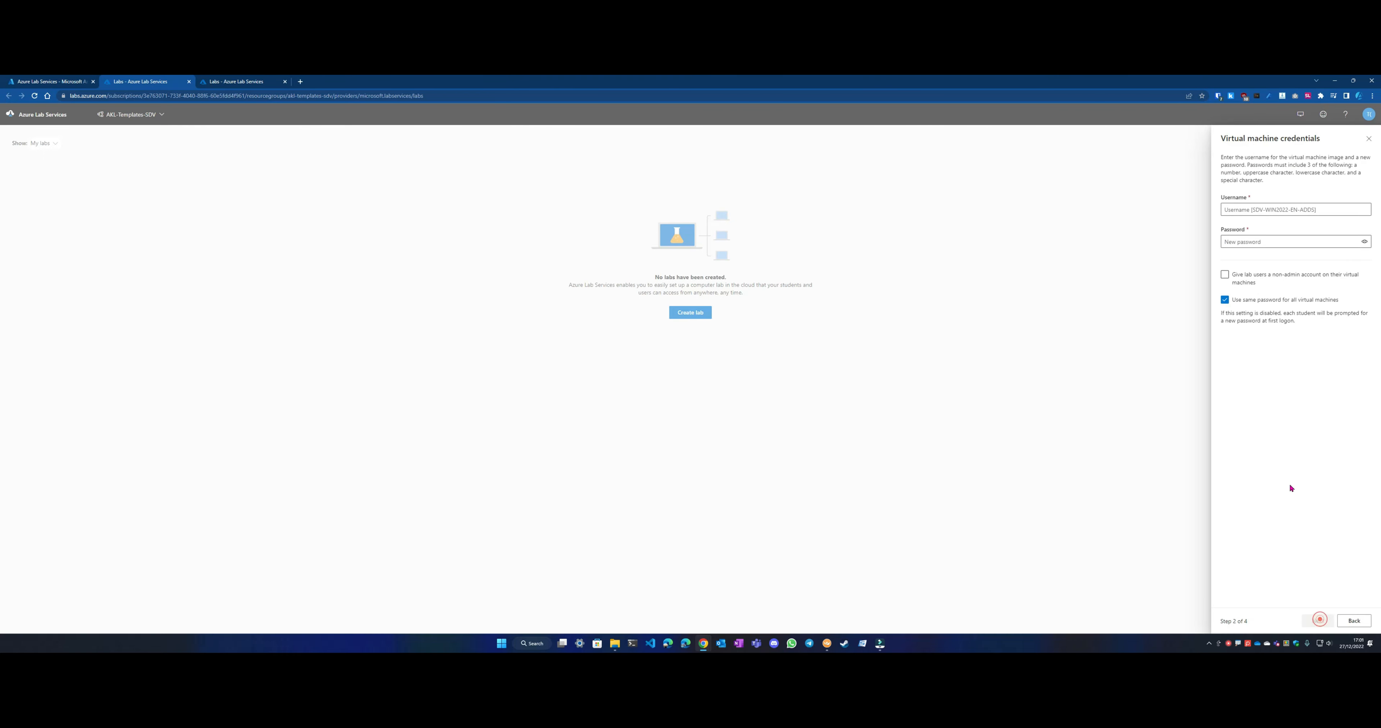
Step: Enter the username professor and the virtual machine password, keep the same password for all virtual machines, and continue
click(1263, 210)
text(professor)
click(1247, 241)
text(***)
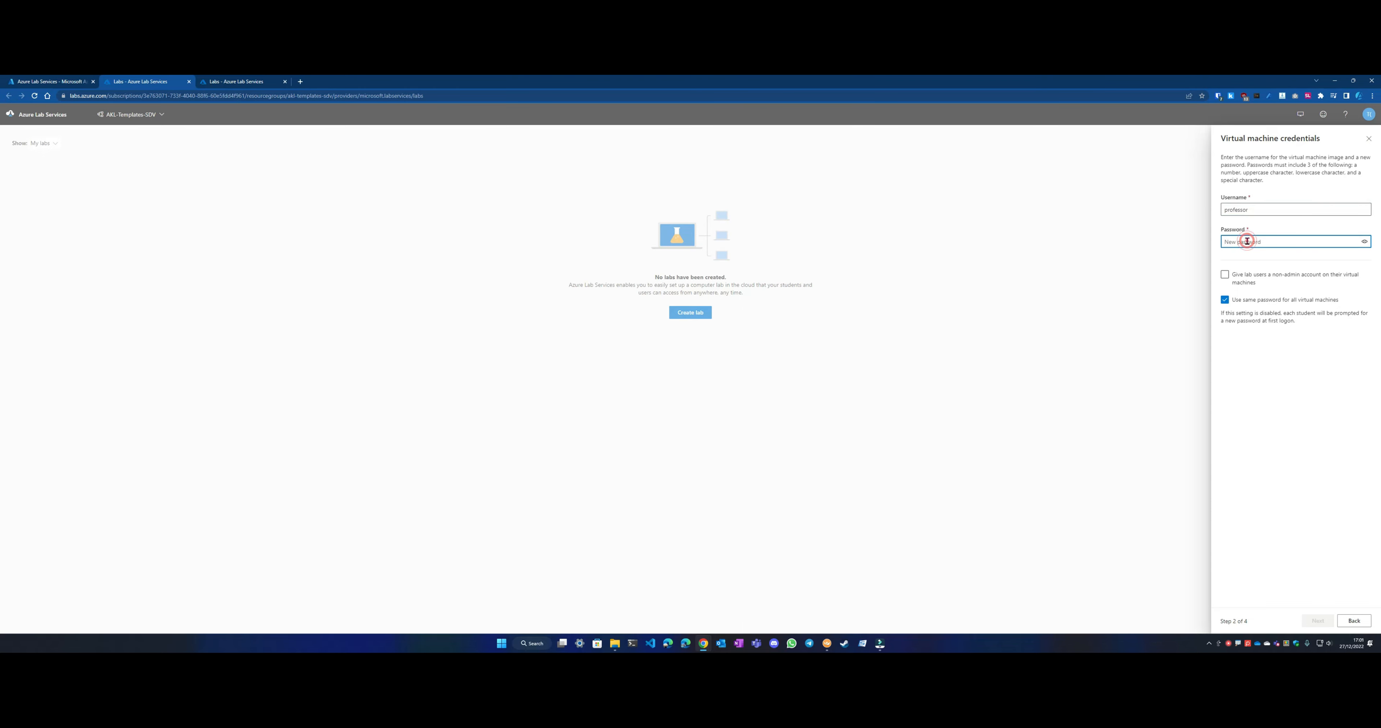
text(******)
mouse_move(1215, 289)
mouse_down()
mouse_move(1365, 342)
mouse_move(1367, 330)
mouse_up()
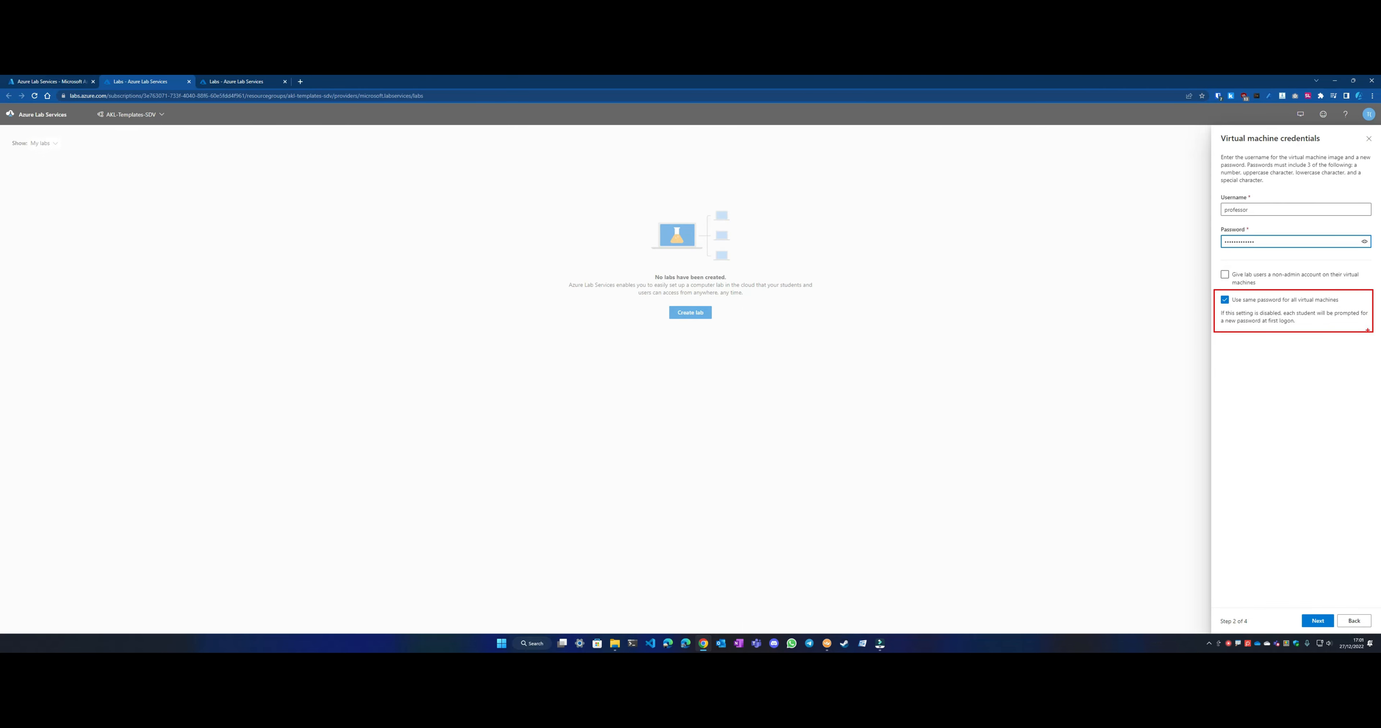
key(Escape)
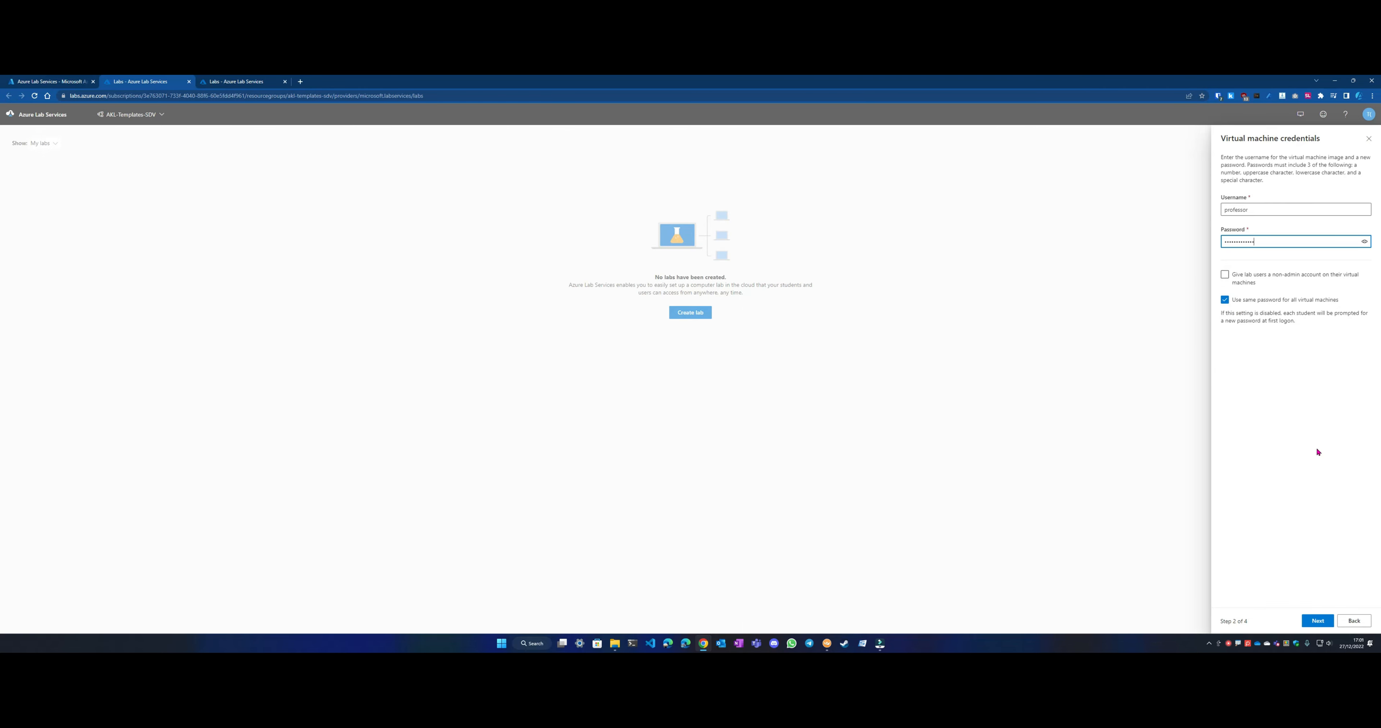
click(1313, 621)
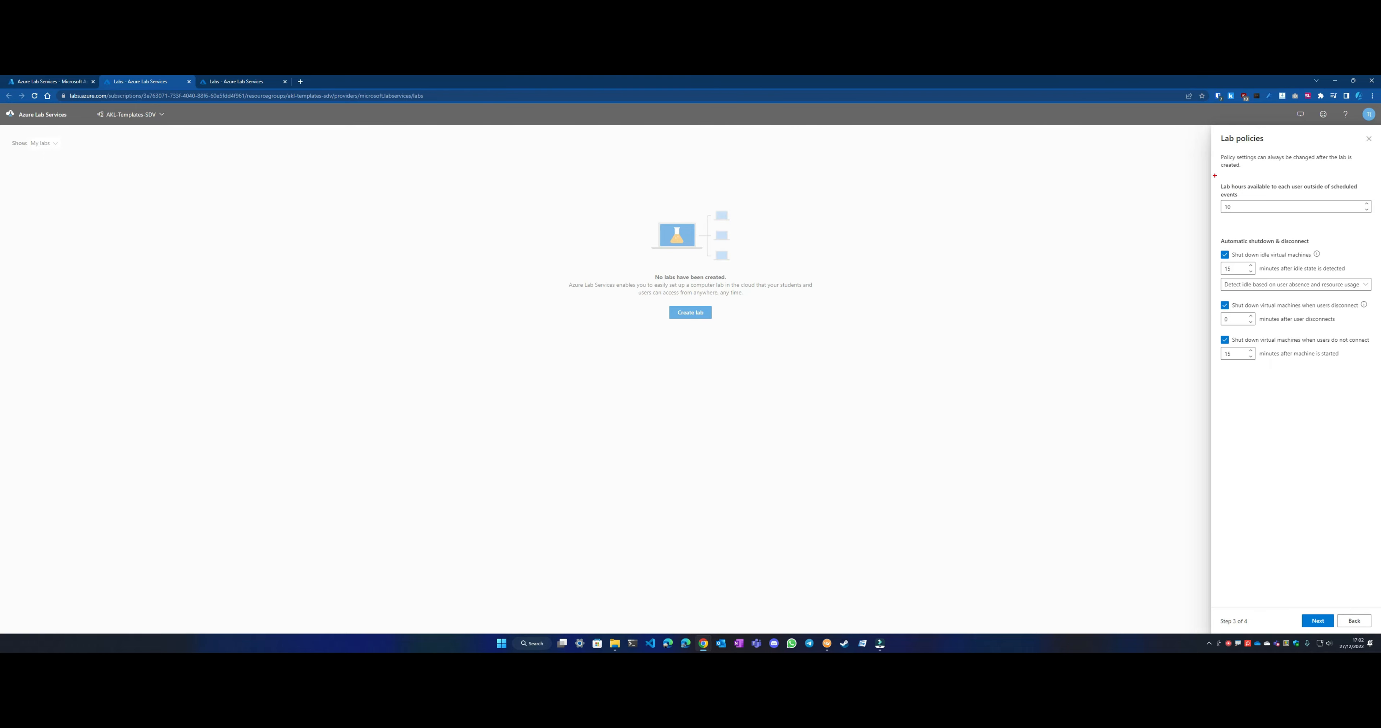
Step: Keep the default lab policies, use the virtual machine image without customization, and finish creating the lab
drag(1214, 175, 1376, 369)
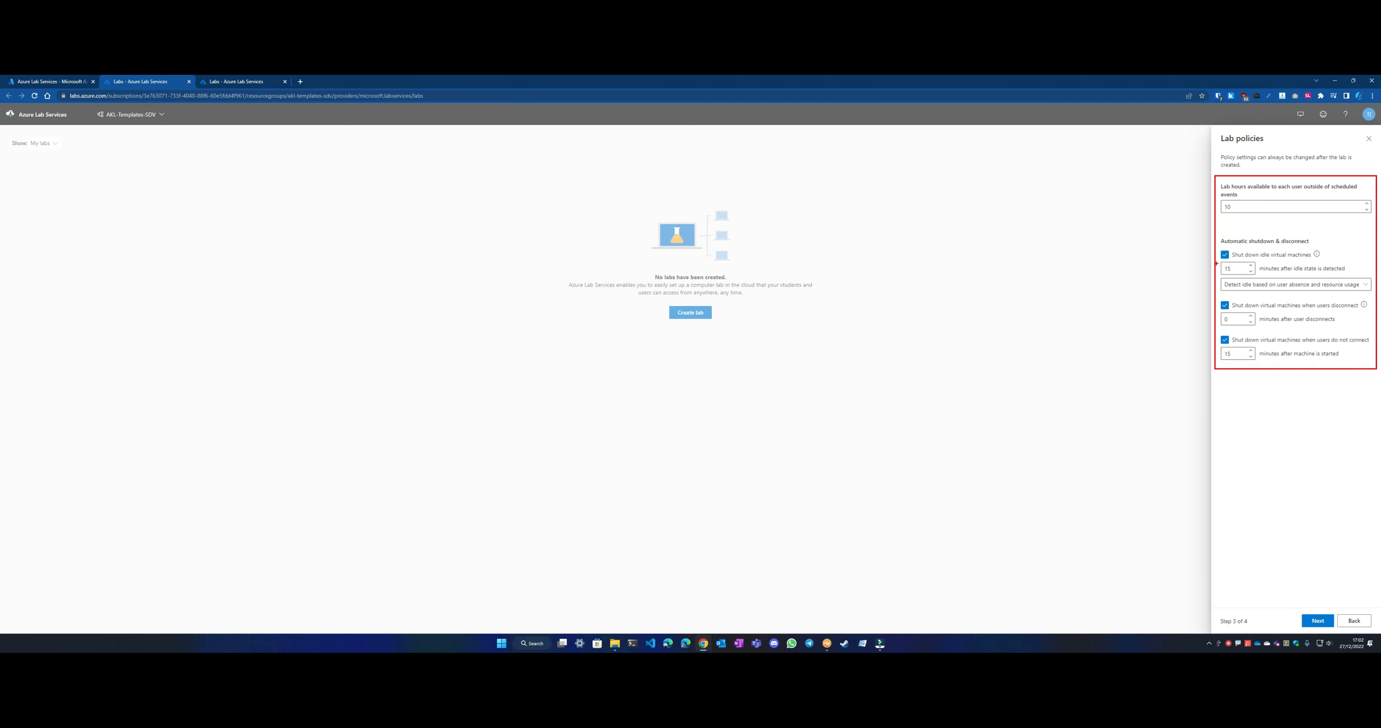
drag(1214, 262, 1035, 261)
drag(1214, 309, 1023, 310)
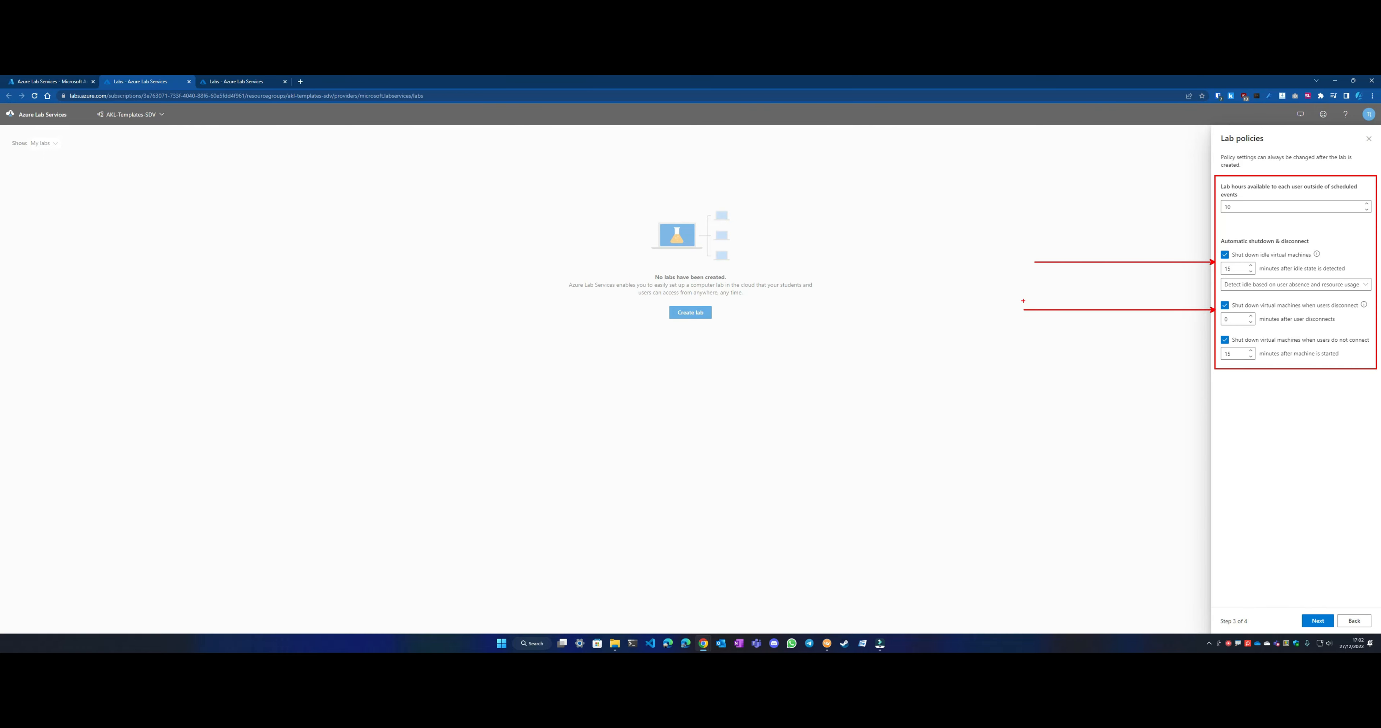
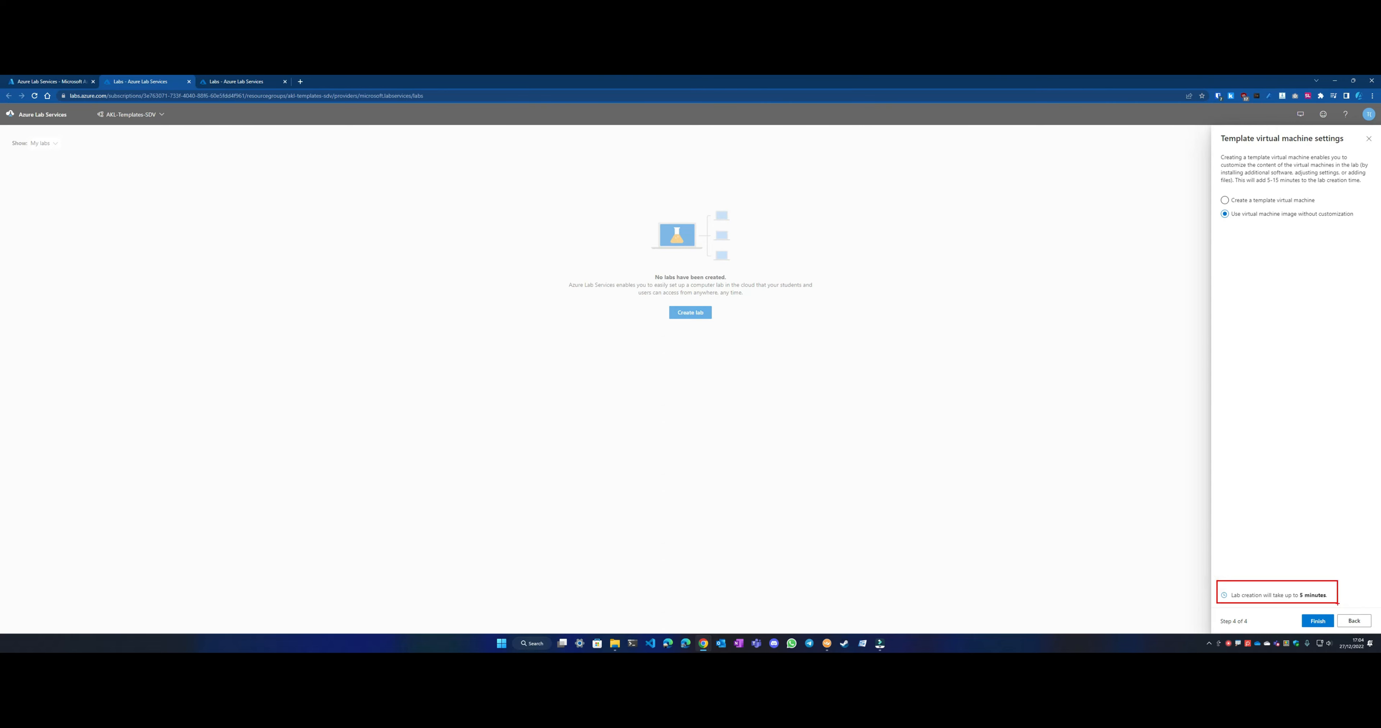
click(1317, 621)
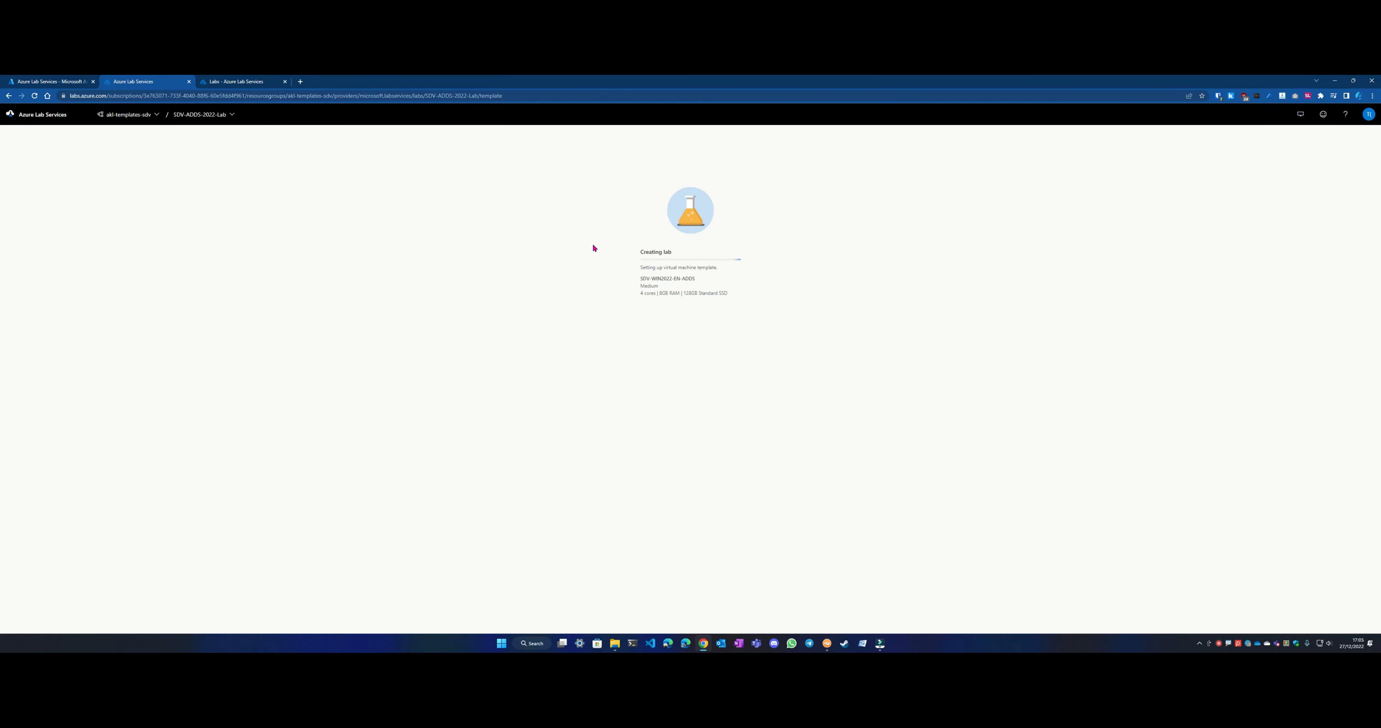
mouse_move(587, 179)
mouse_down()
mouse_move(791, 301)
mouse_move(797, 333)
mouse_up()
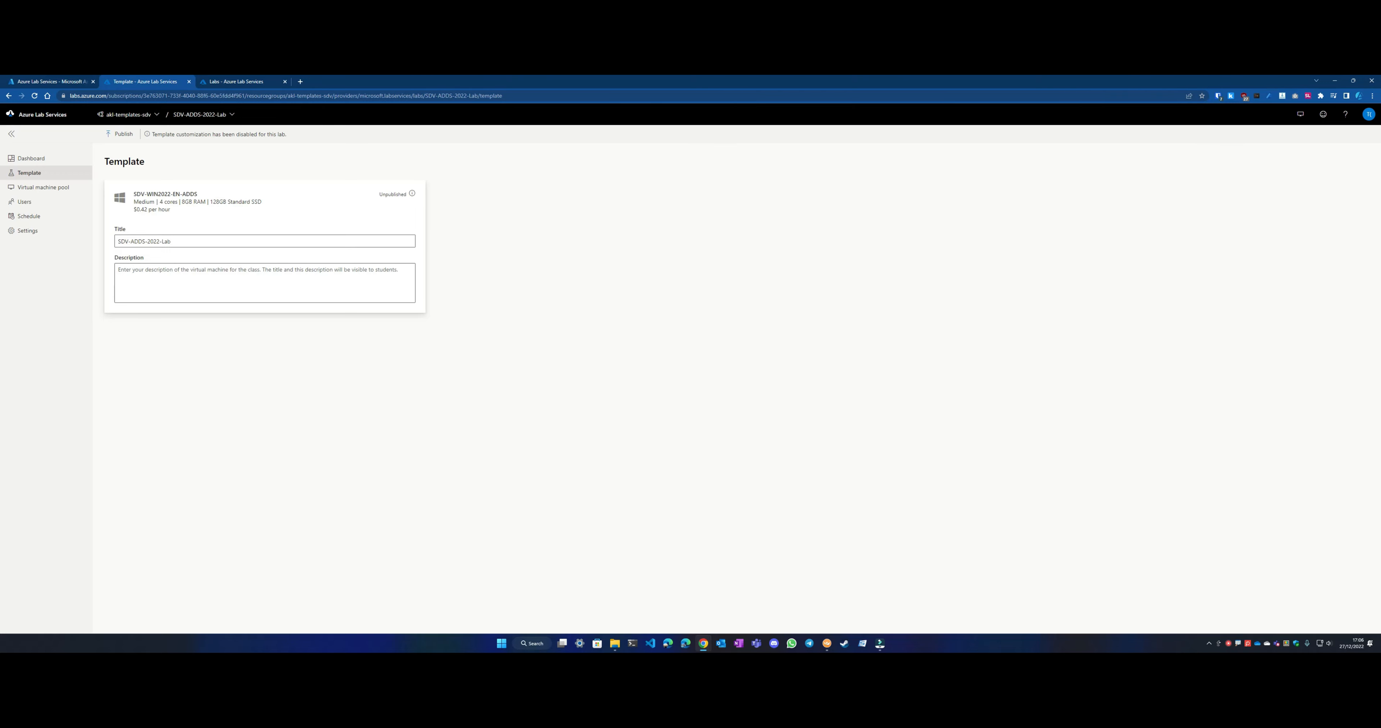
Step: Enter the template description "Environnement de test pour la formation à Sup de Vinci - Bordeaux." with "Formation de Janvier 2023" on a second line
triple_click(133, 194)
drag(142, 202, 247, 203)
click(165, 288)
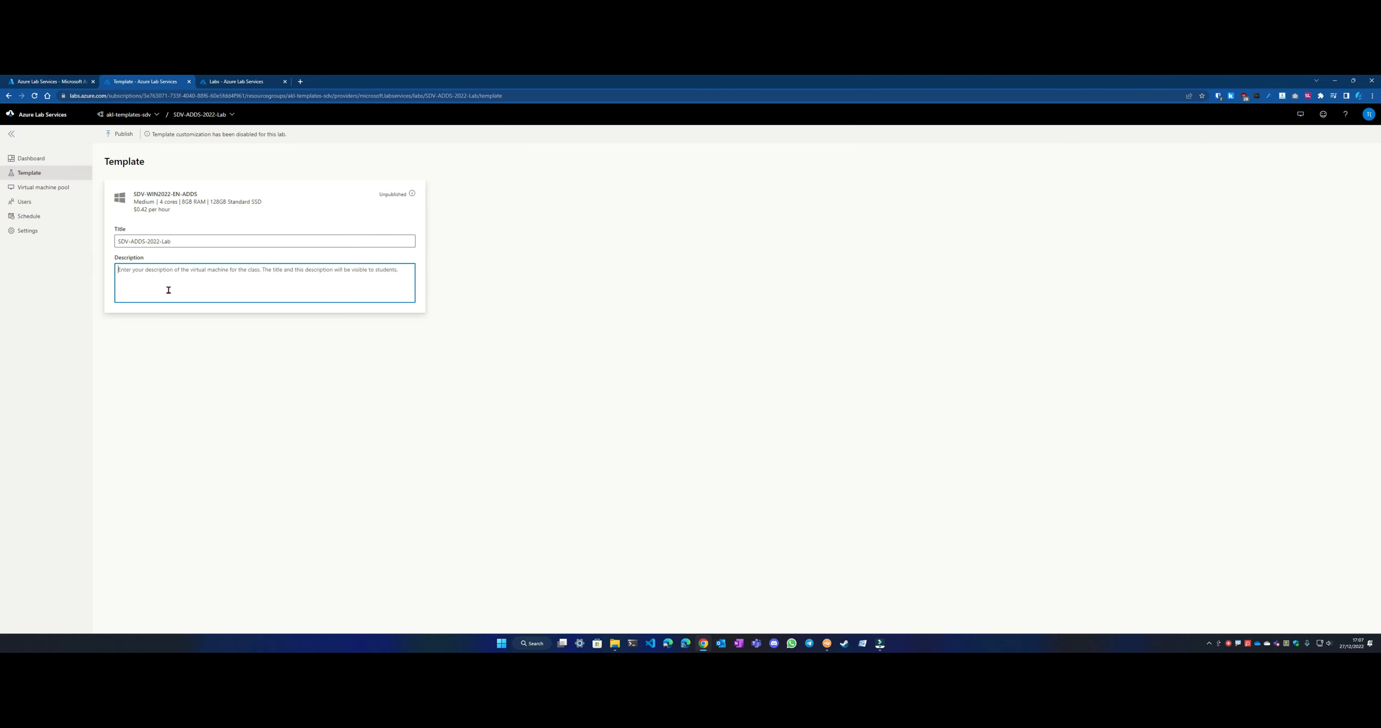
text(Environnement de te)
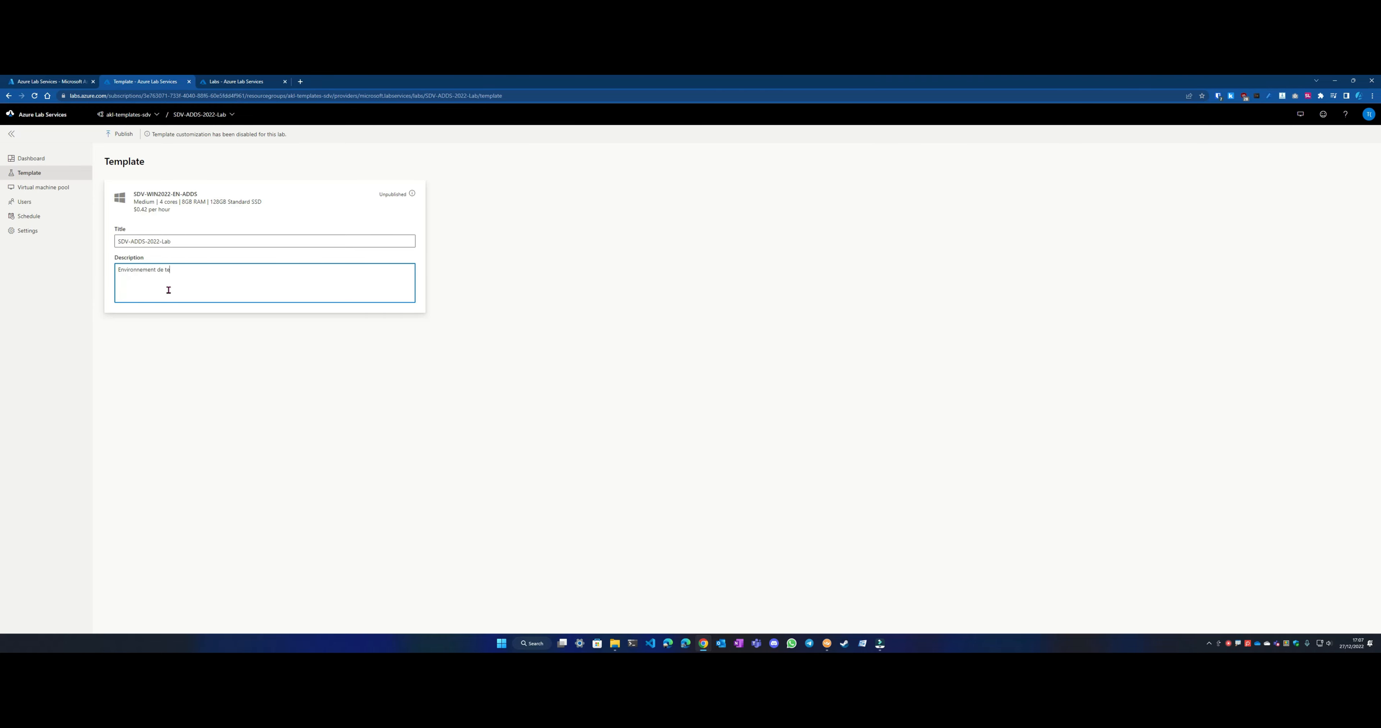
text(st po)
text(ur la formation à)
text( Sup de Vinci - Bordeaux)
text(. Formation de Janvier)
text( 2023)
click(194, 278)
drag(362, 182, 423, 206)
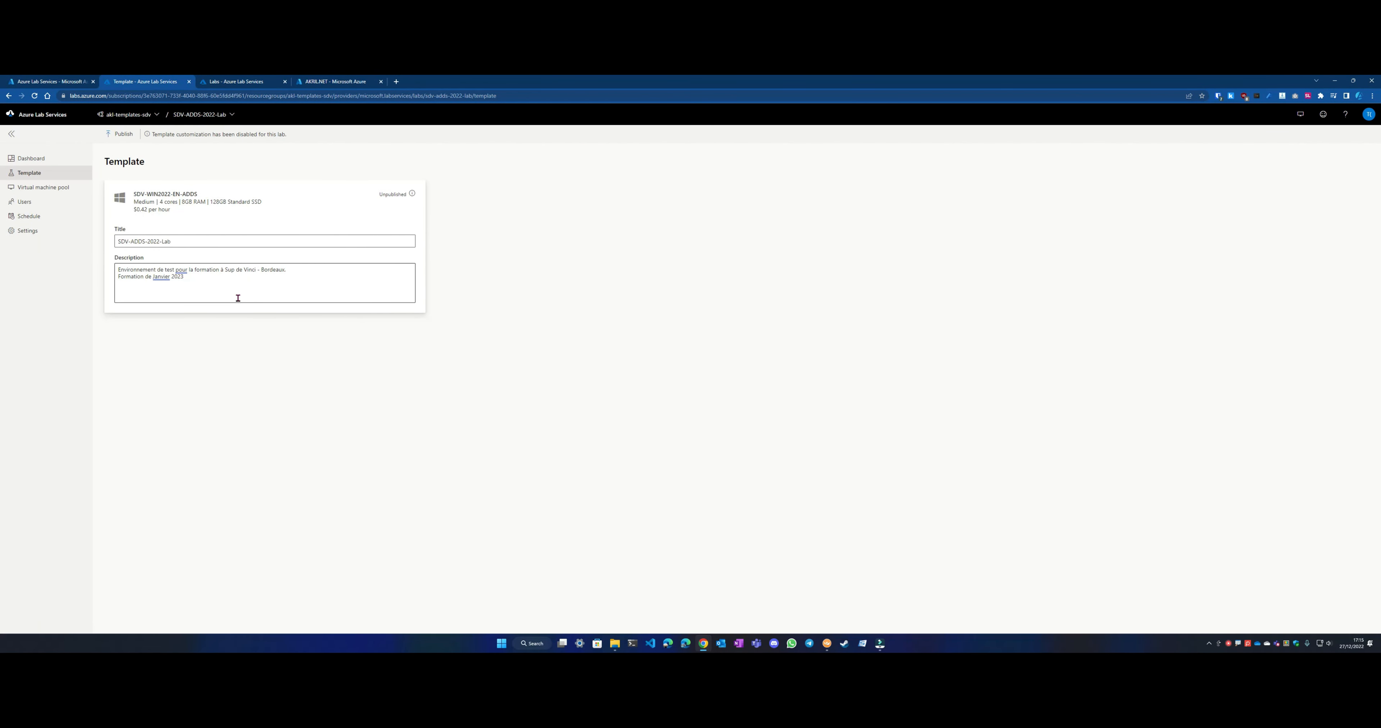
Step: Look at the lab's virtual machine pool and the options for adding users
click(28, 192)
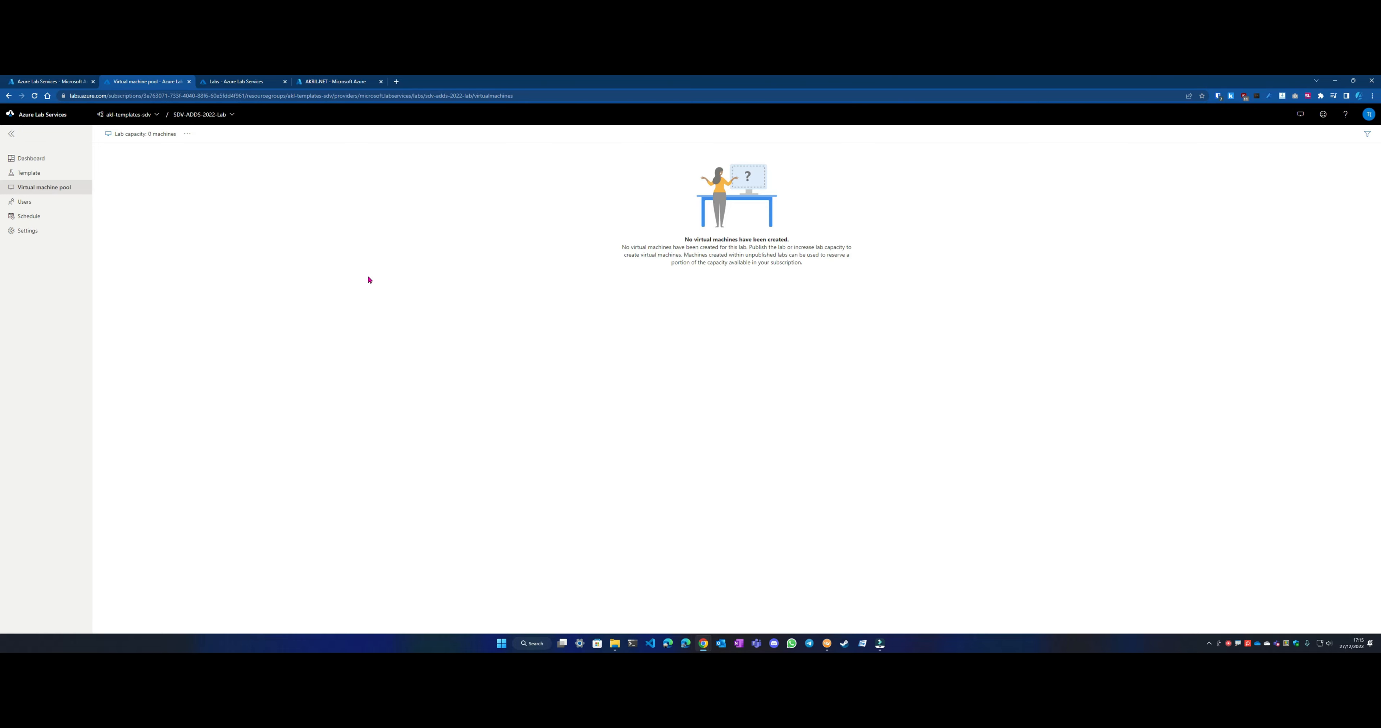
click(53, 203)
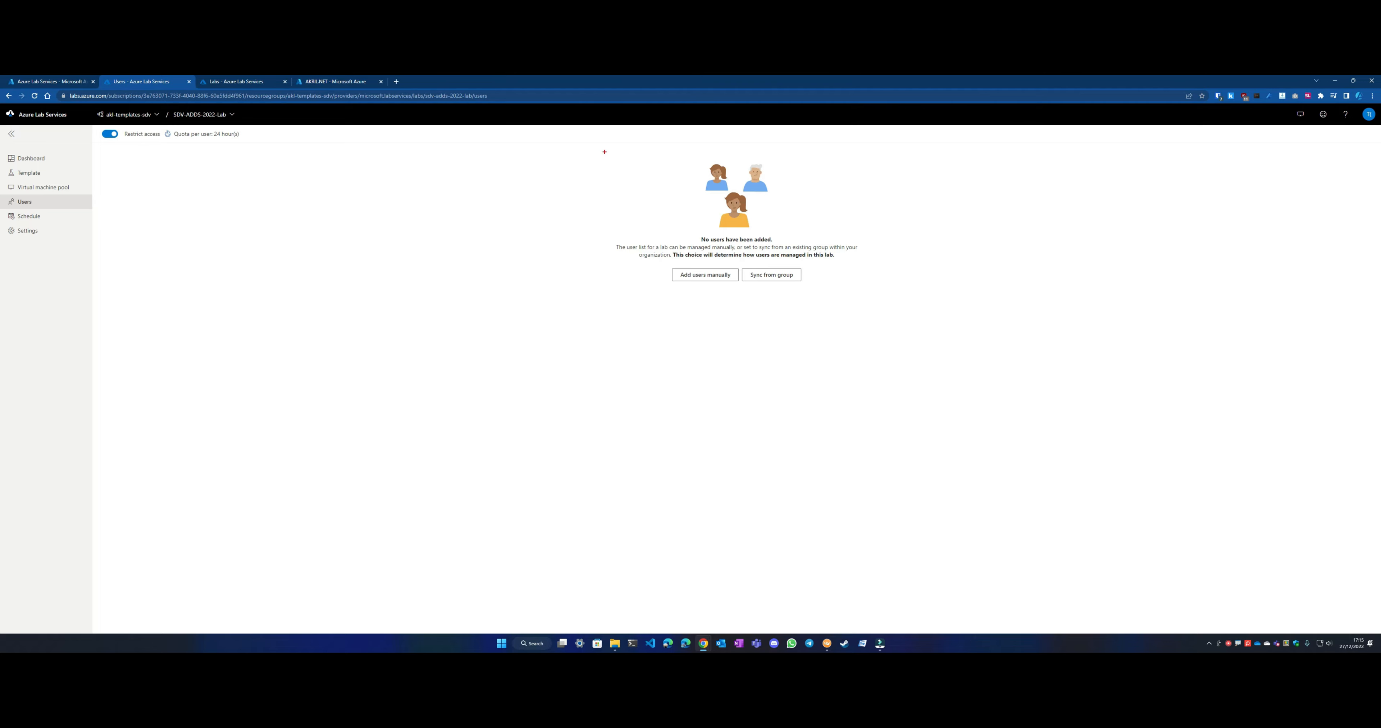
drag(603, 148, 900, 301)
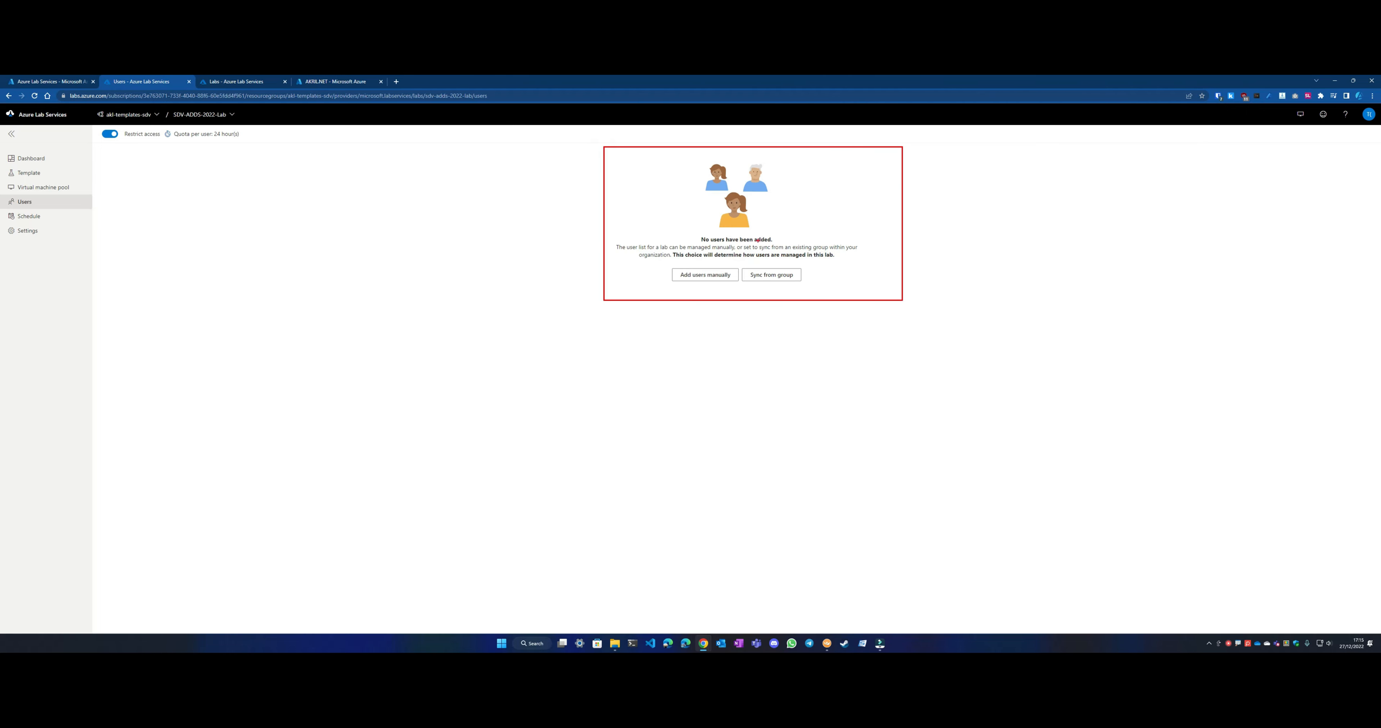
Step: Switch to the AKL-ADC0 remote session in Royal TS and view the accounts in the STUDENTS OU of Active Directory Users and Computers
click(827, 643)
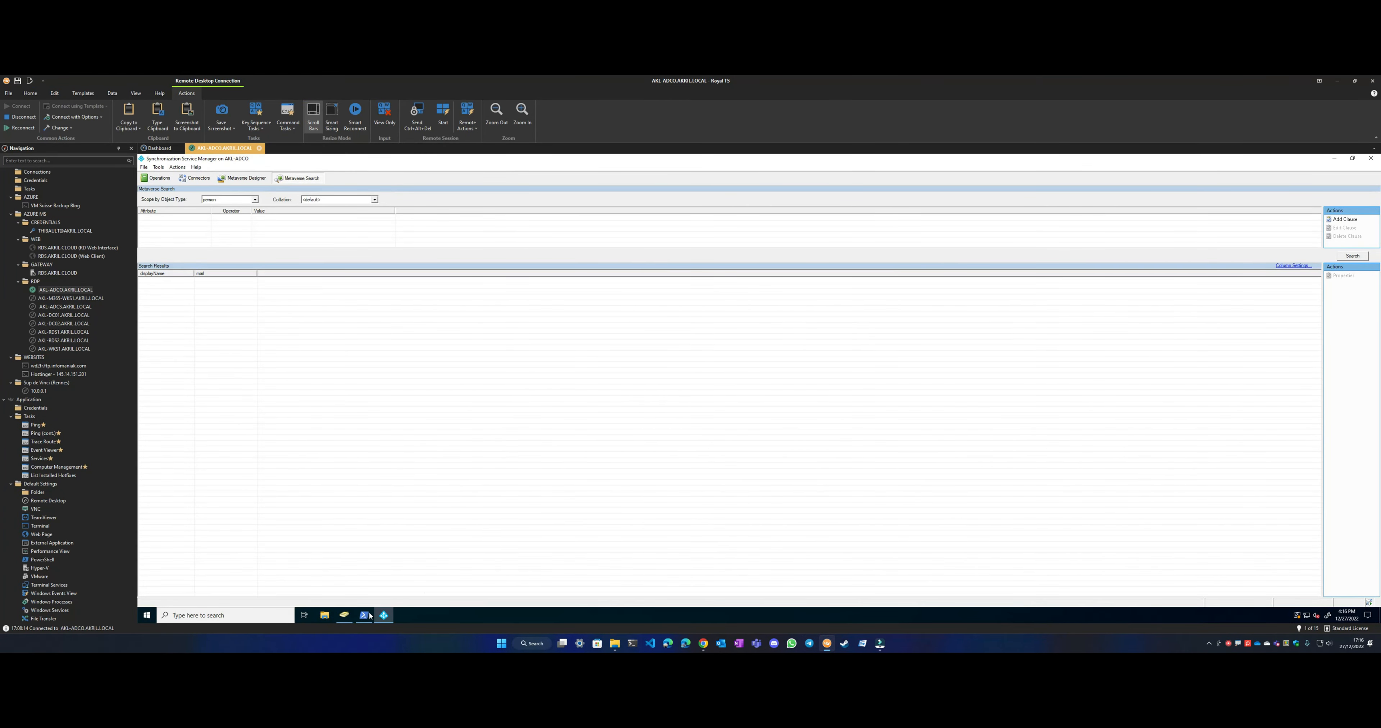
click(344, 615)
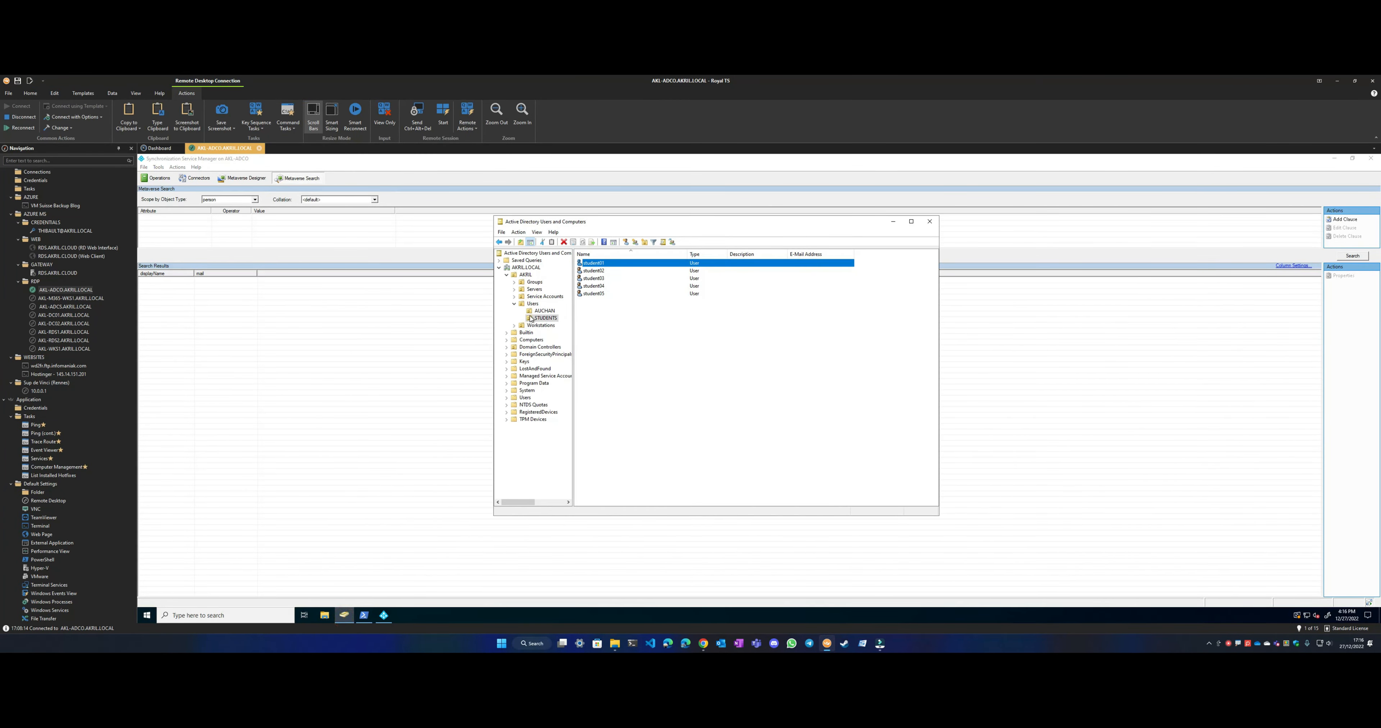
click(537, 320)
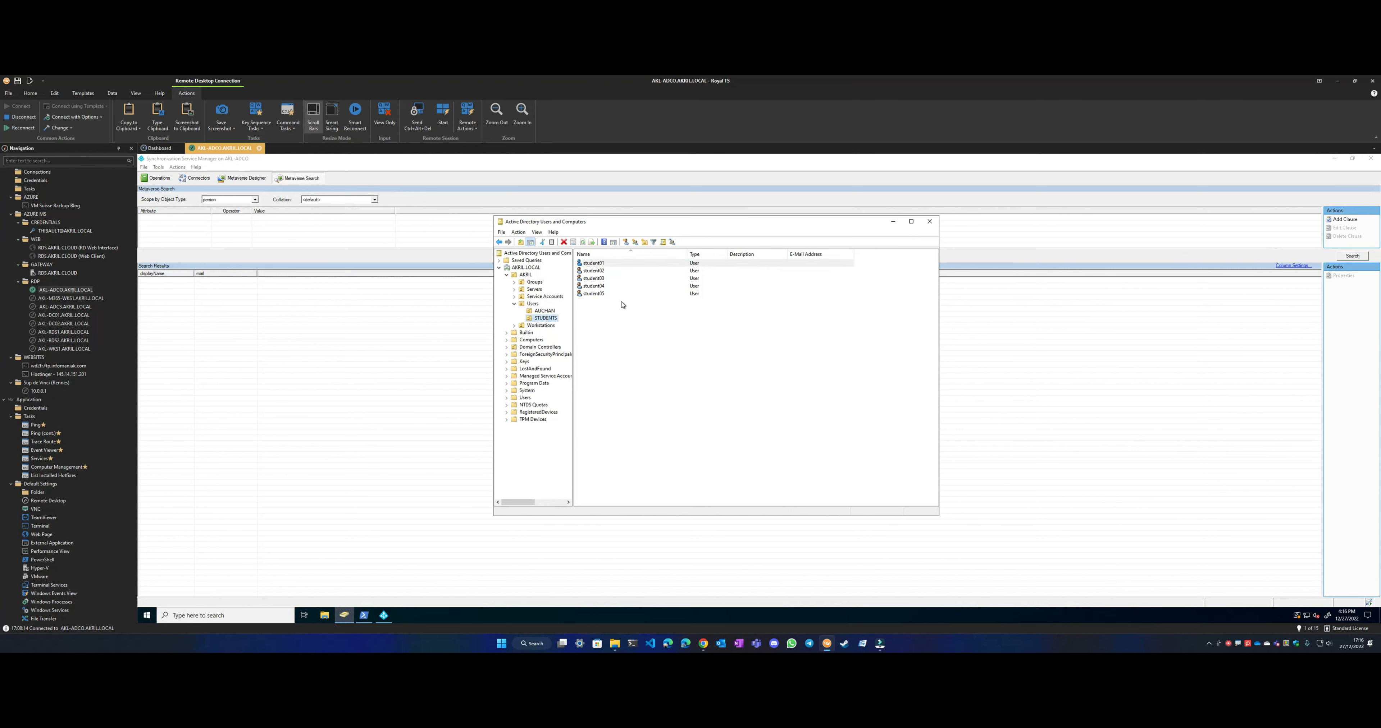
click(600, 293)
click(600, 263)
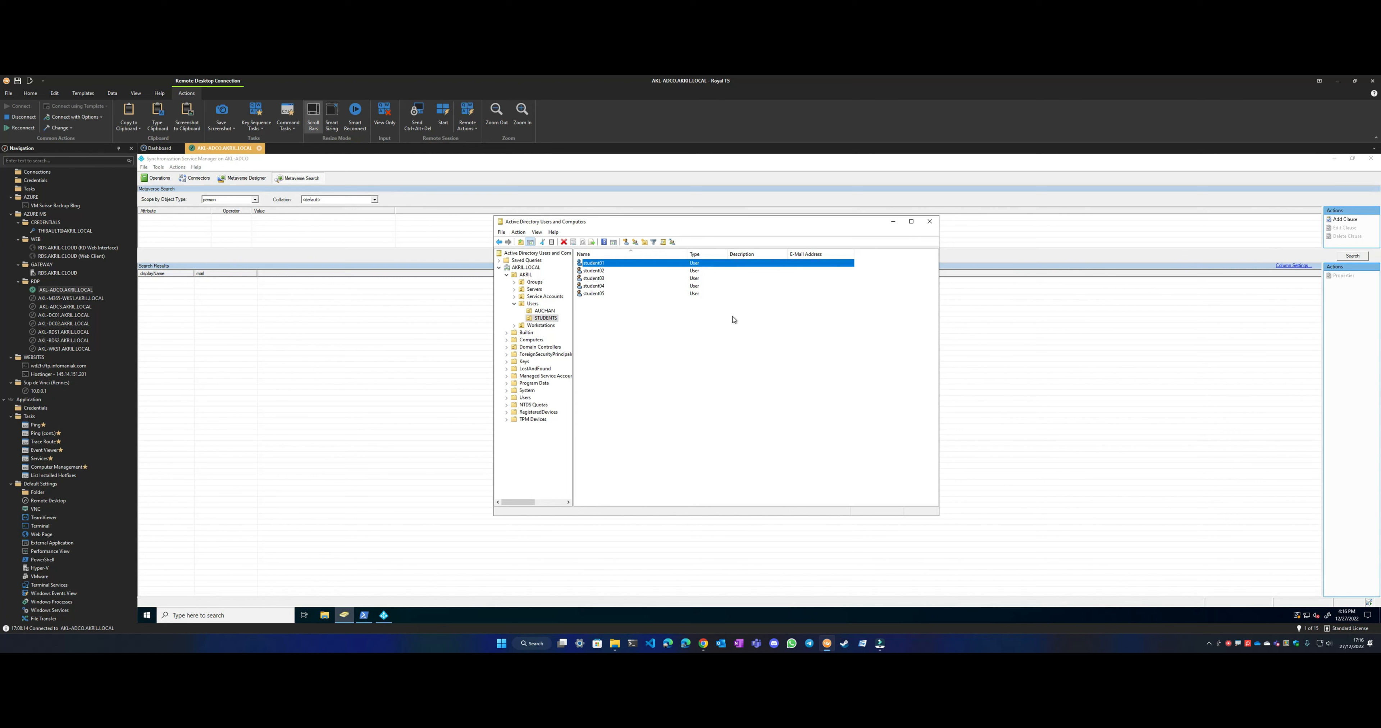
click(1337, 80)
Step: Return to the Azure portal in the browser and check the synchronised student accounts among the AKRIL.NET users
click(343, 82)
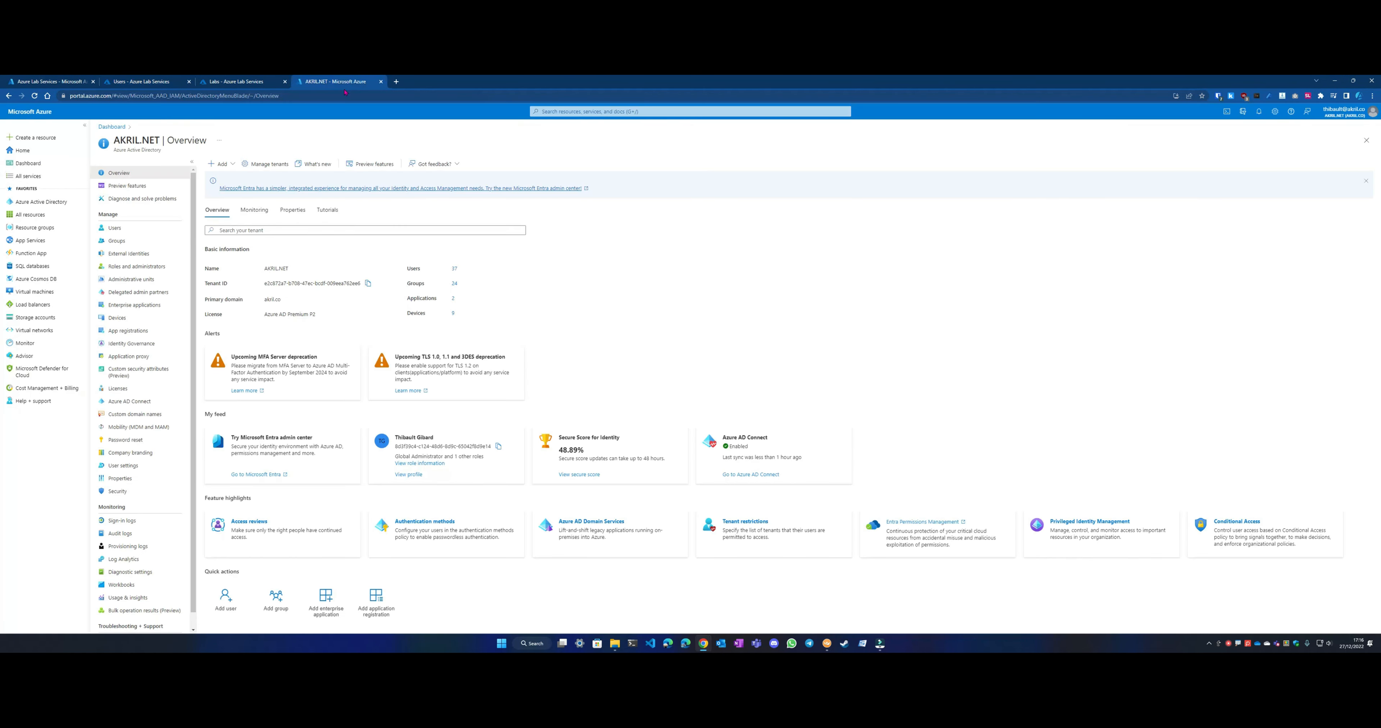
click(135, 229)
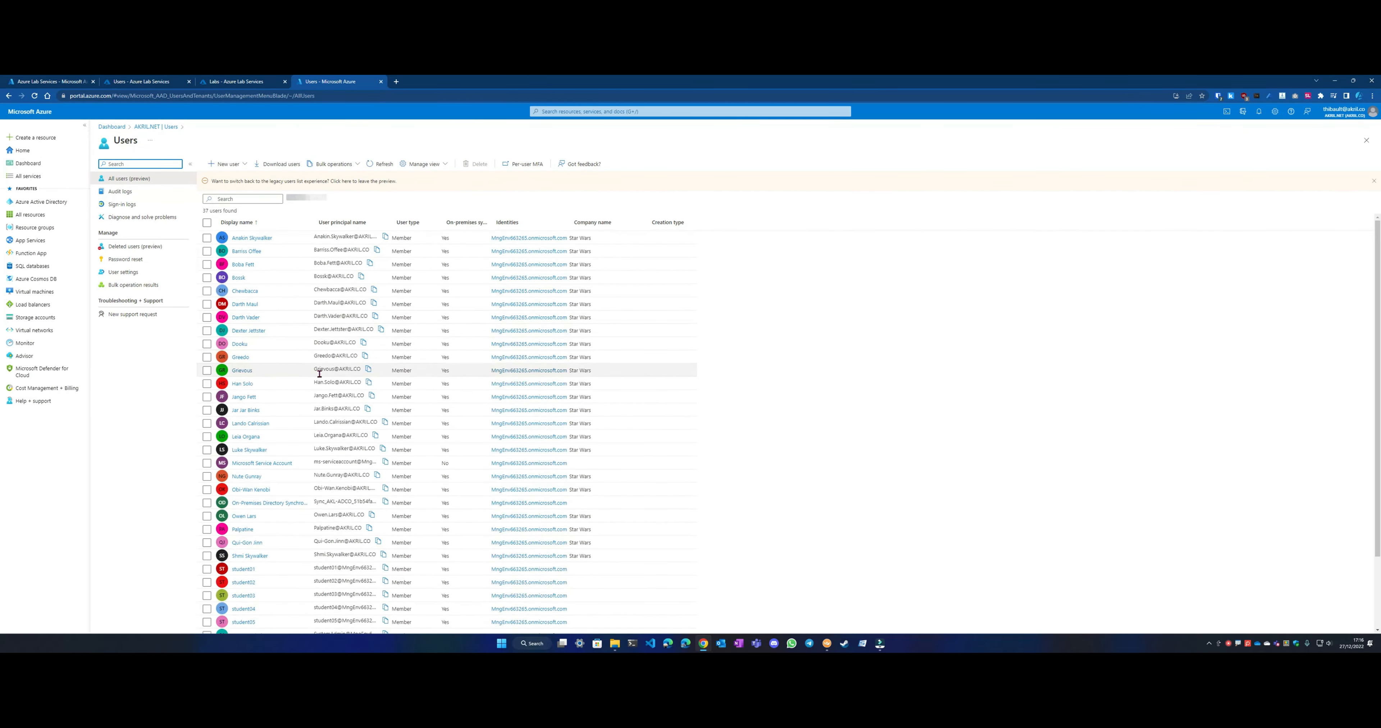
scroll(301, 429, down, 2)
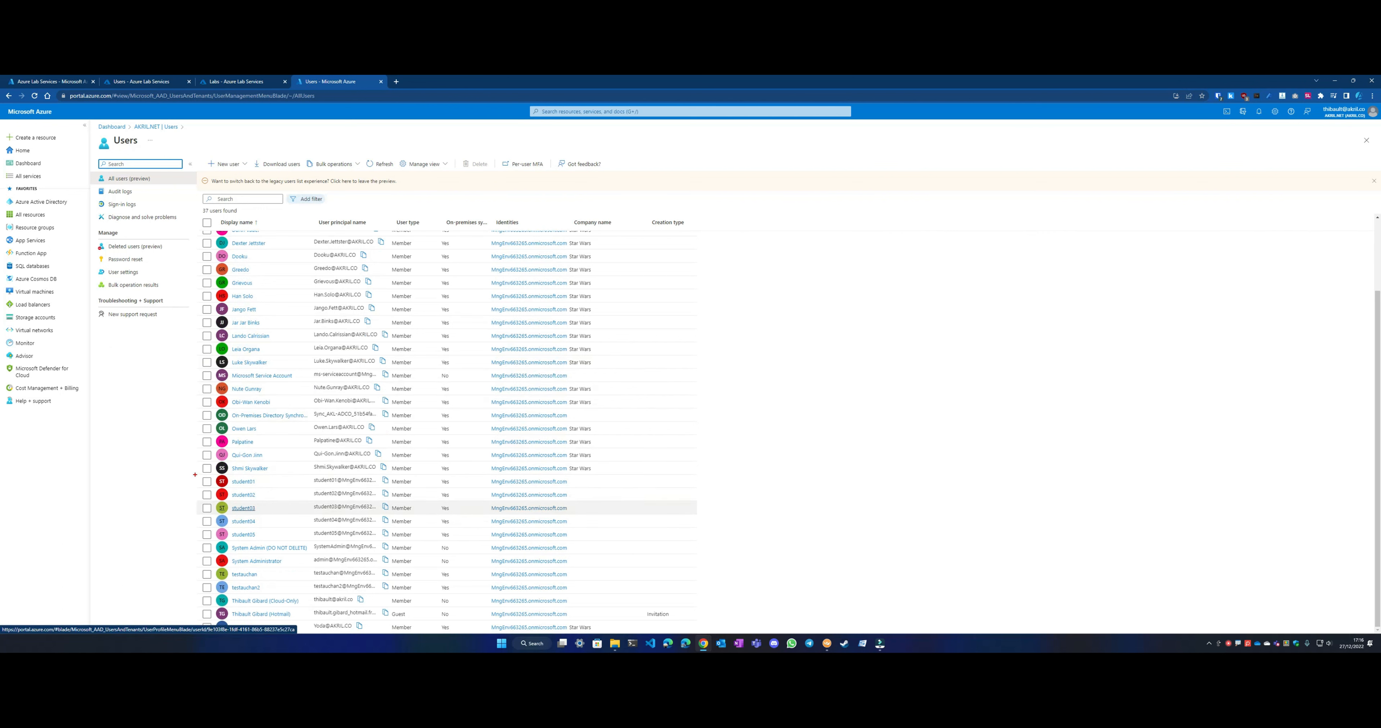
mouse_move(194, 475)
mouse_down()
mouse_move(297, 503)
mouse_move(623, 542)
mouse_up()
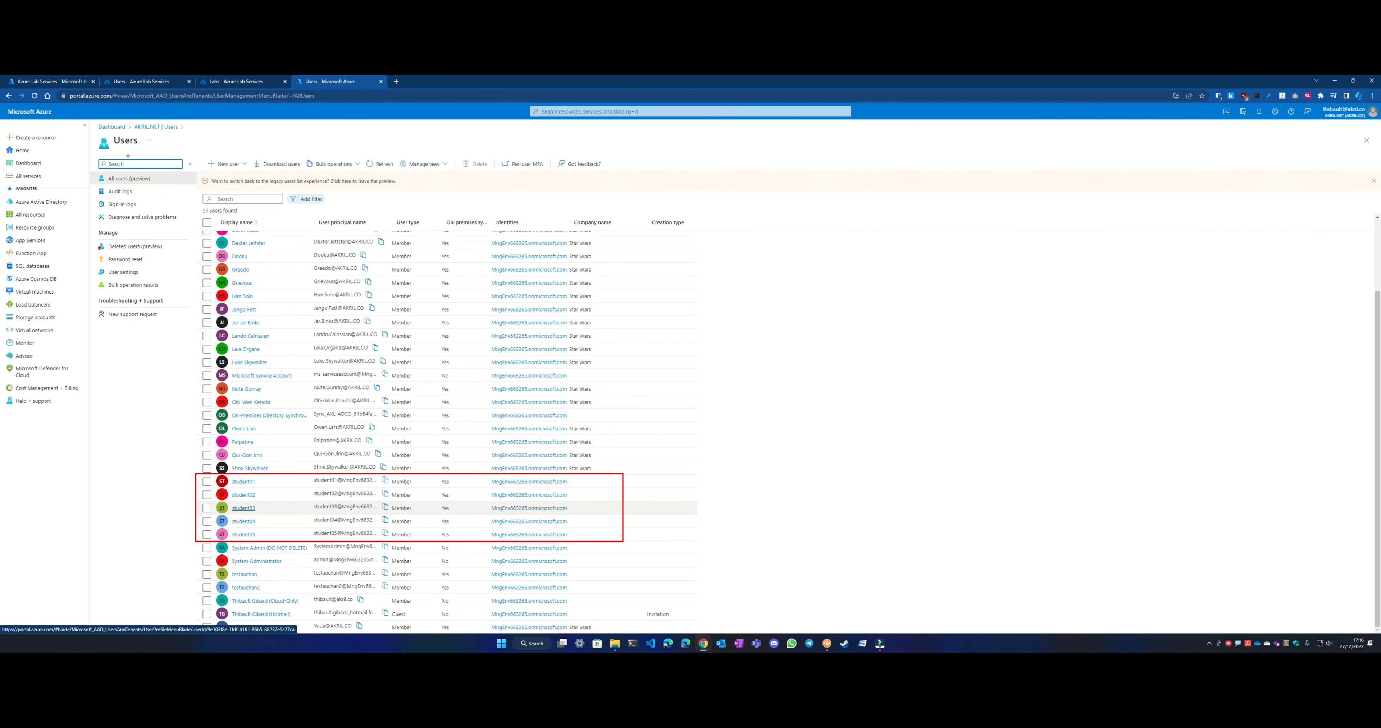
key(Escape)
Step: View the members of the AKL-Students group in the AKRIL.NET Azure Active Directory
click(161, 127)
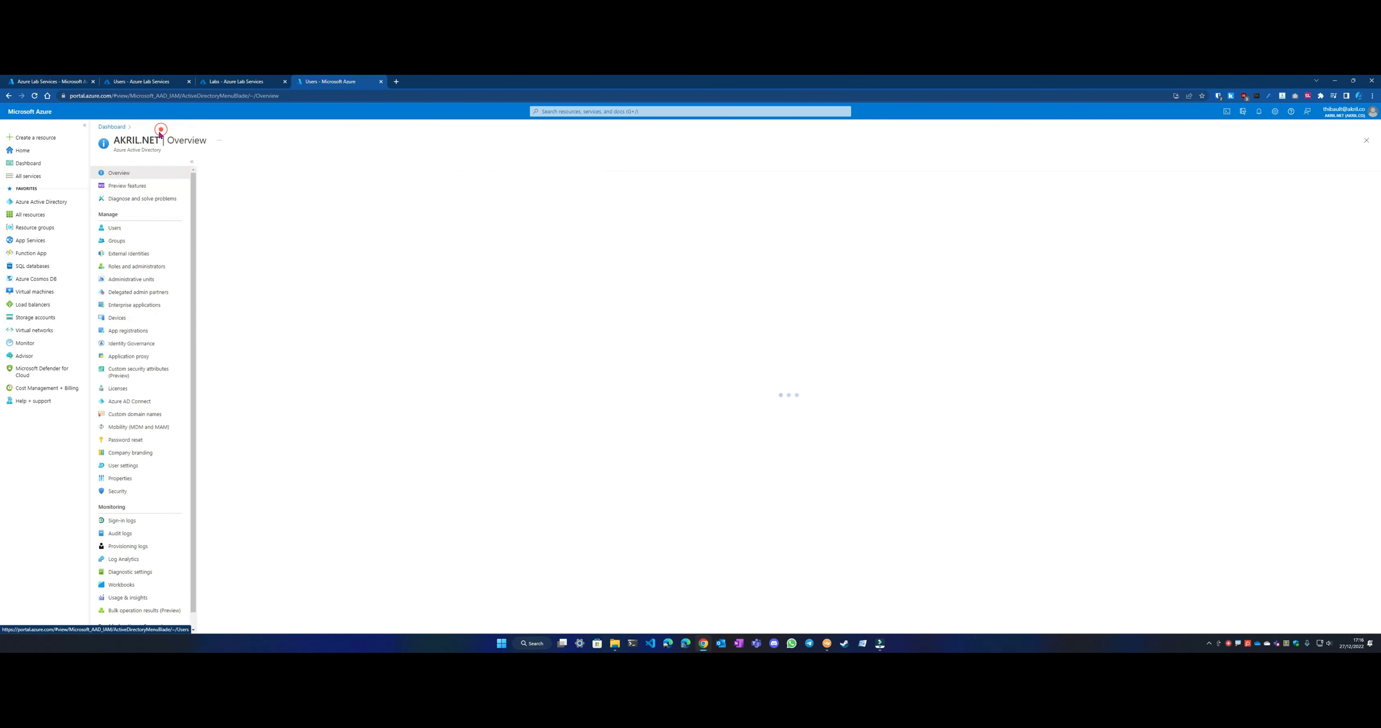
click(126, 241)
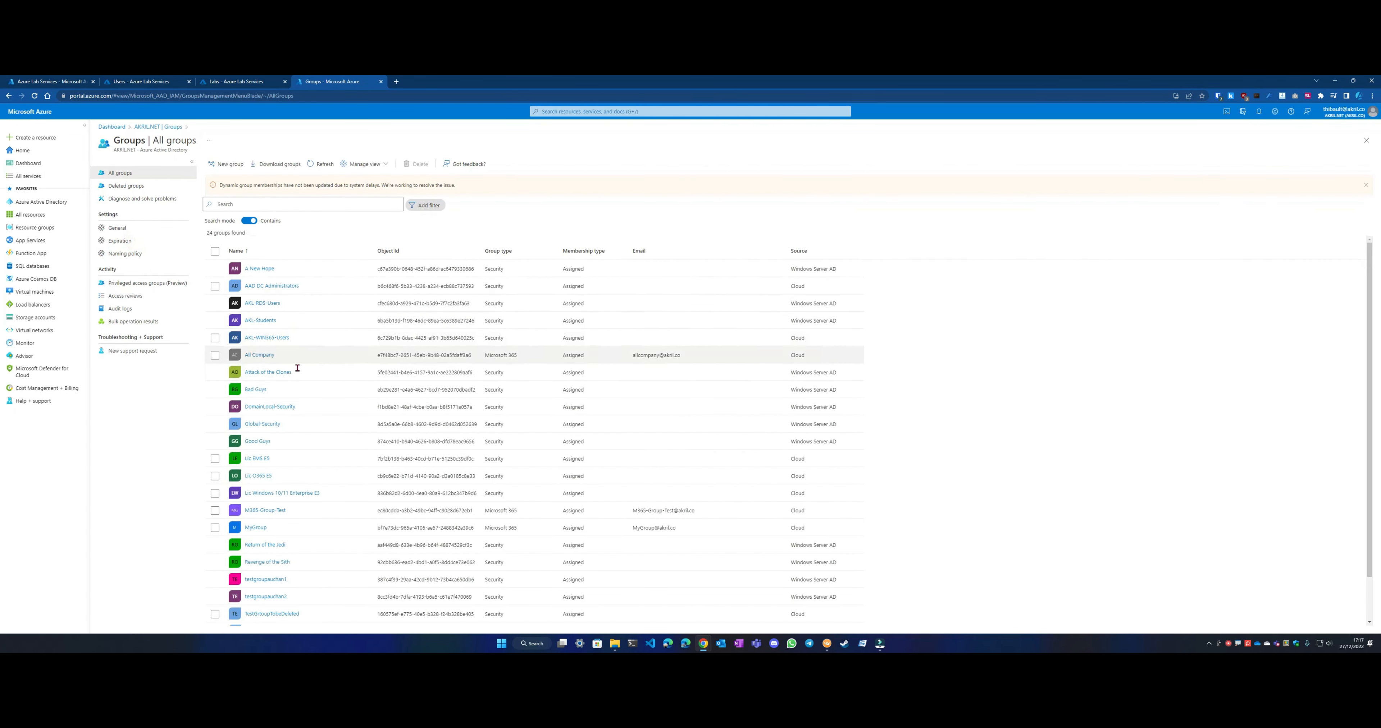
click(256, 322)
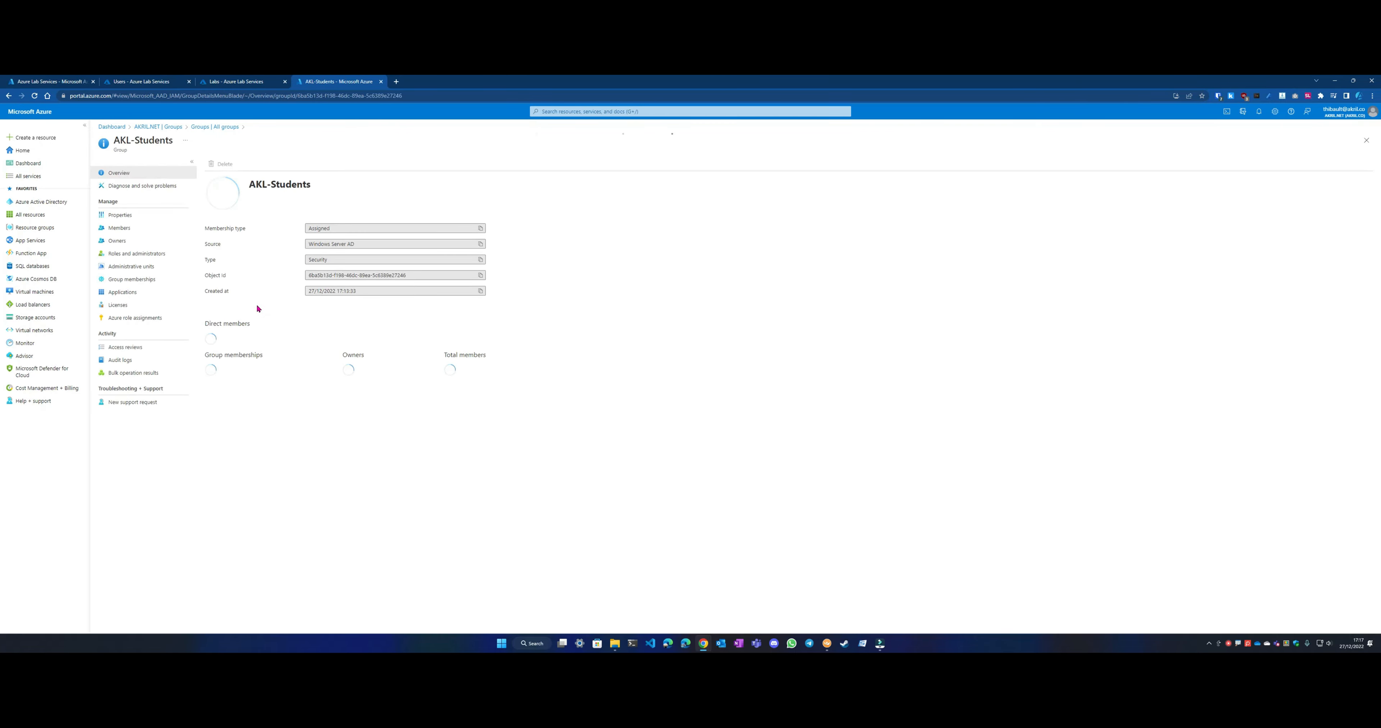
click(130, 235)
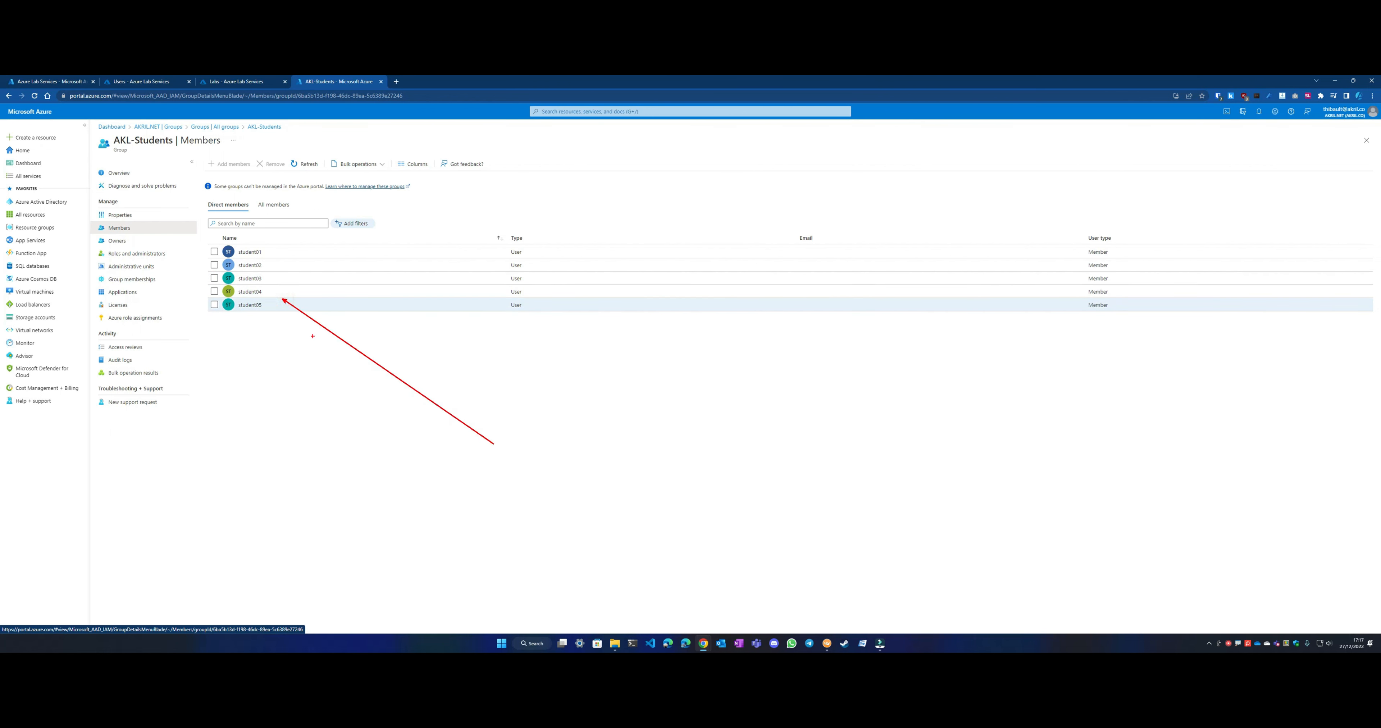
key(Escape)
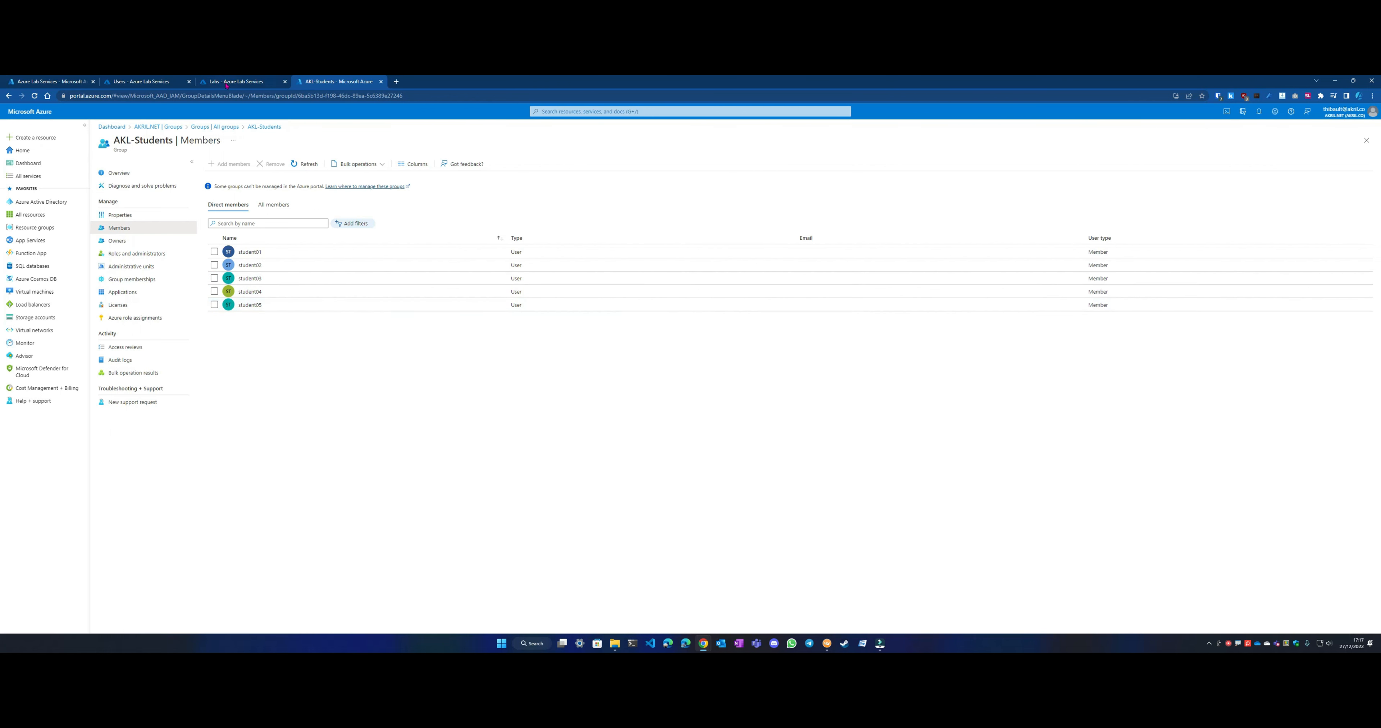
Step: Return to the users page of SDV-ADDS-2022-Lab, sync the lab users from the AKL-Students group and confirm the sync
click(225, 82)
click(145, 81)
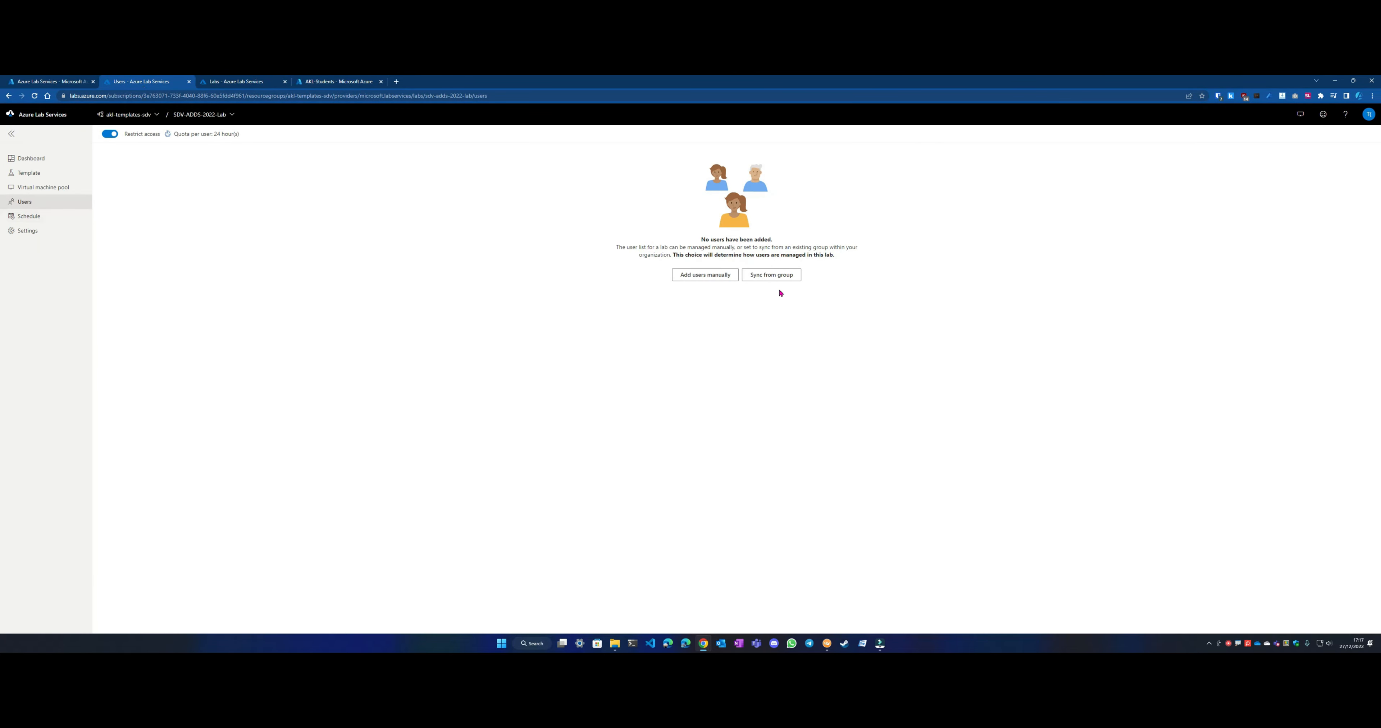
drag(770, 278, 795, 277)
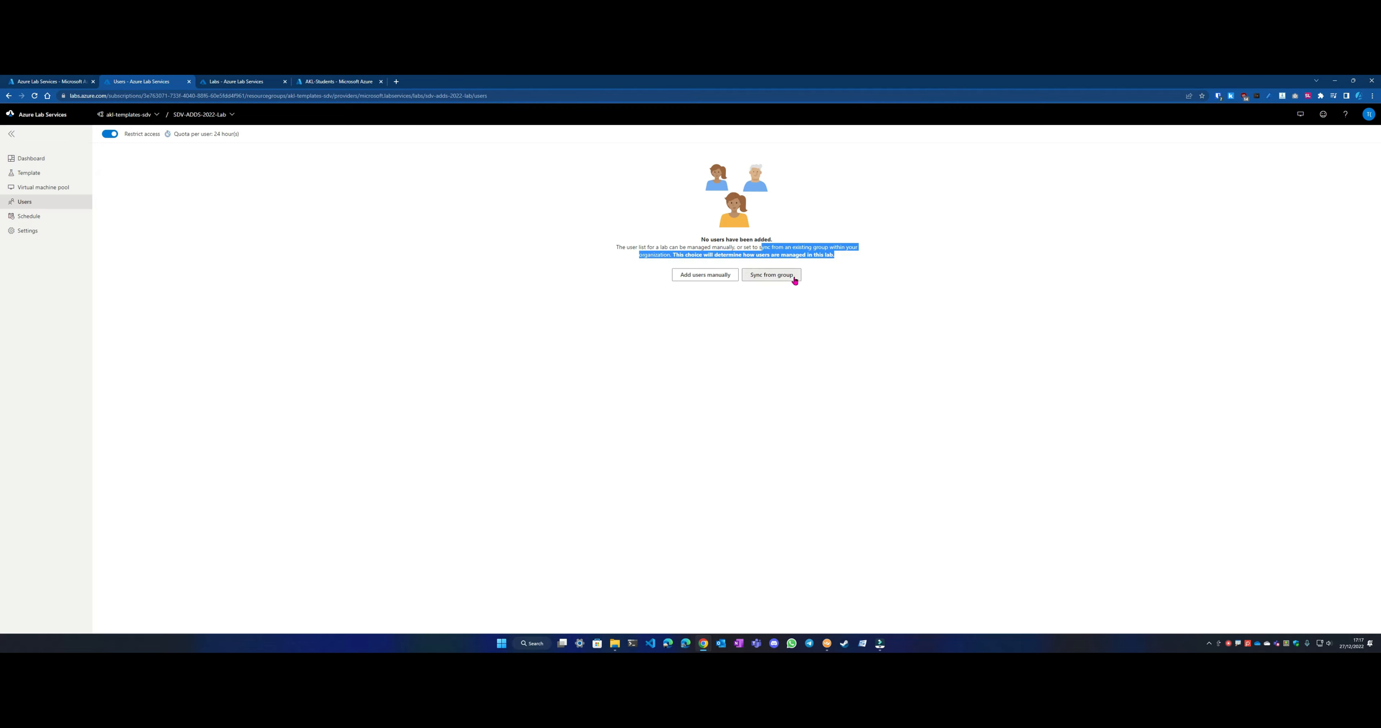
click(1335, 170)
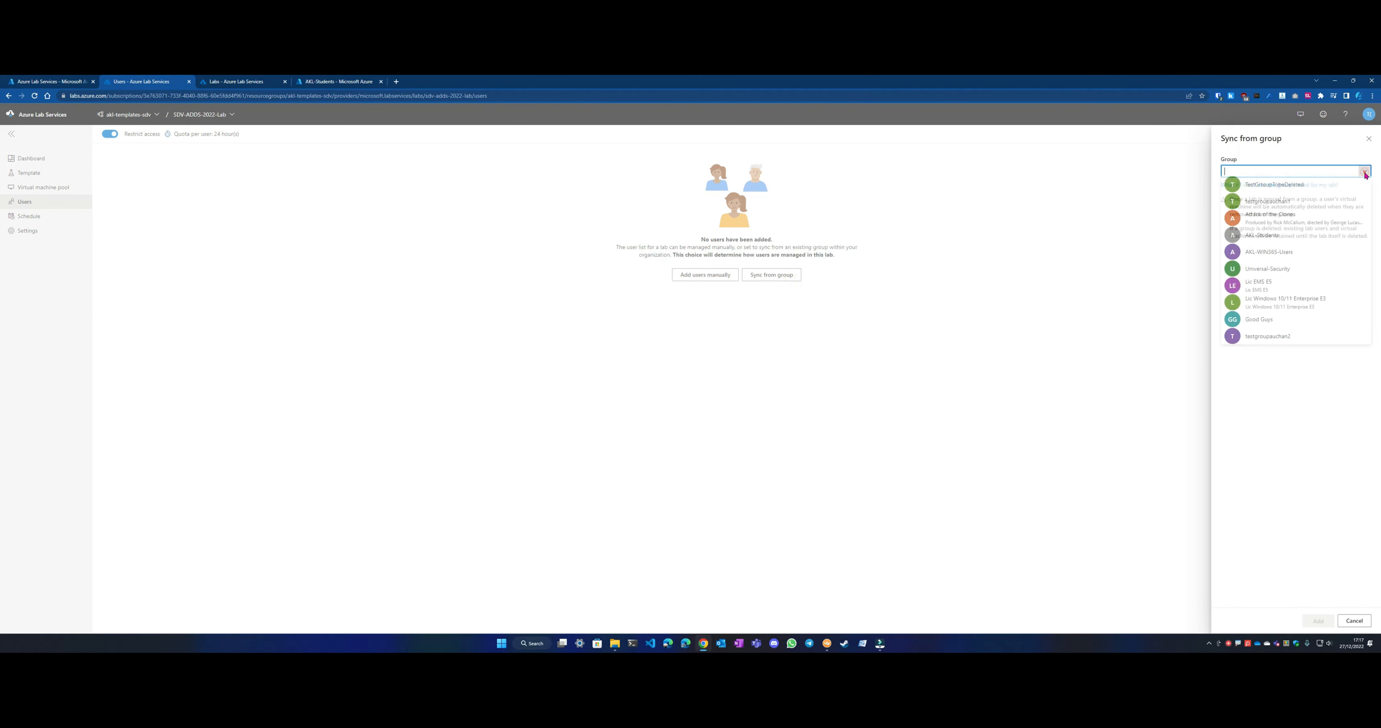
click(1312, 243)
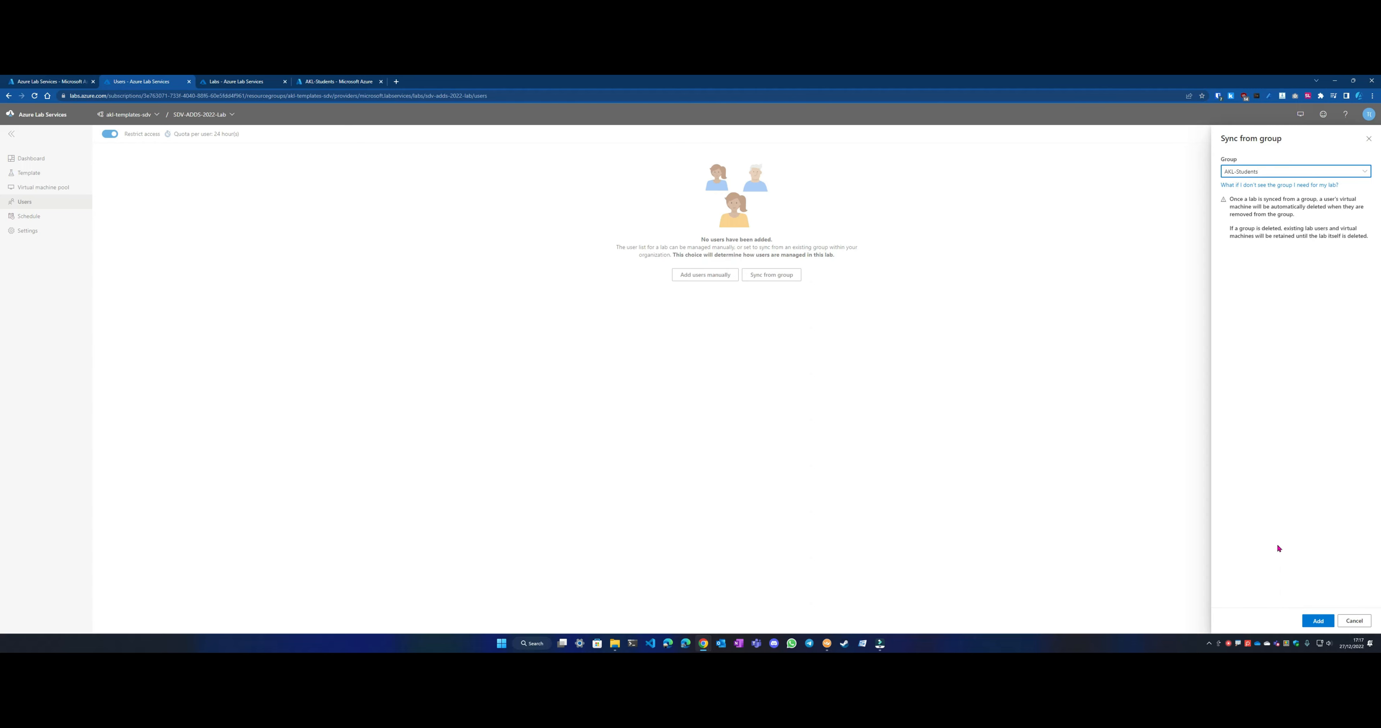
click(1313, 623)
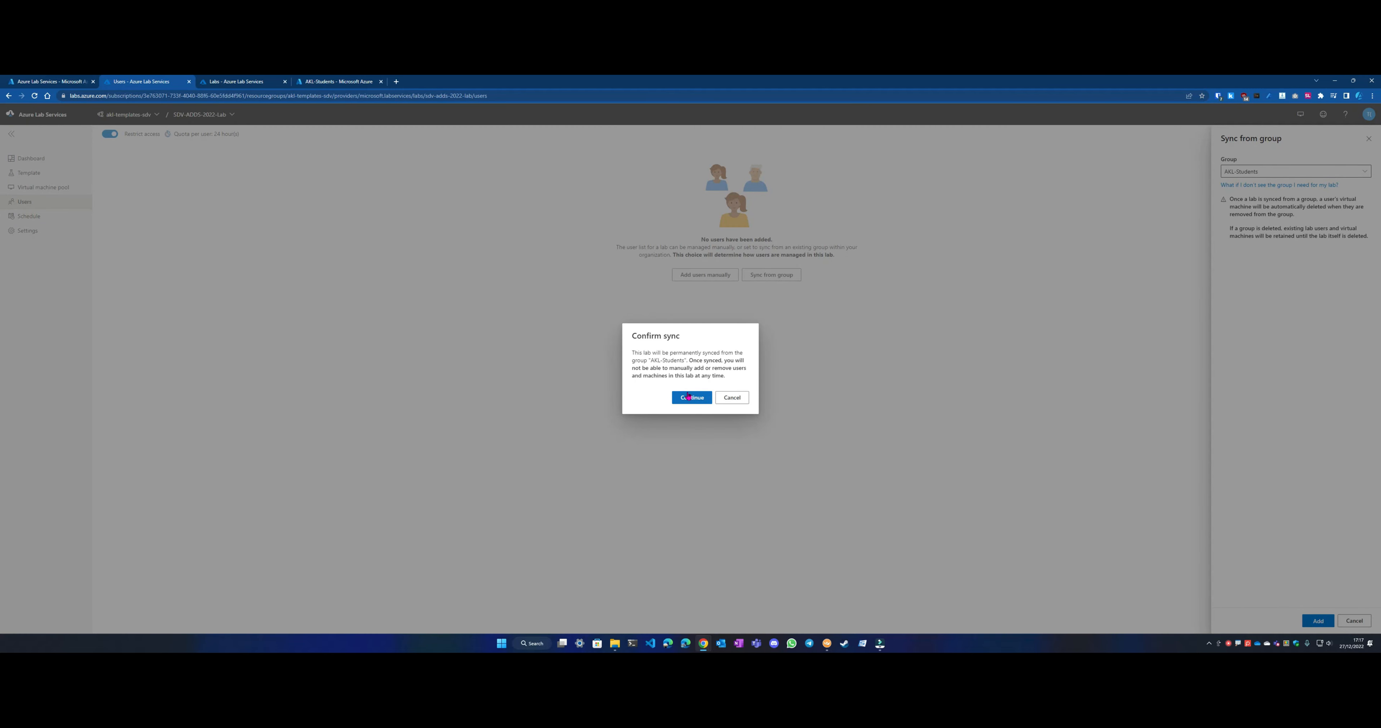
click(689, 397)
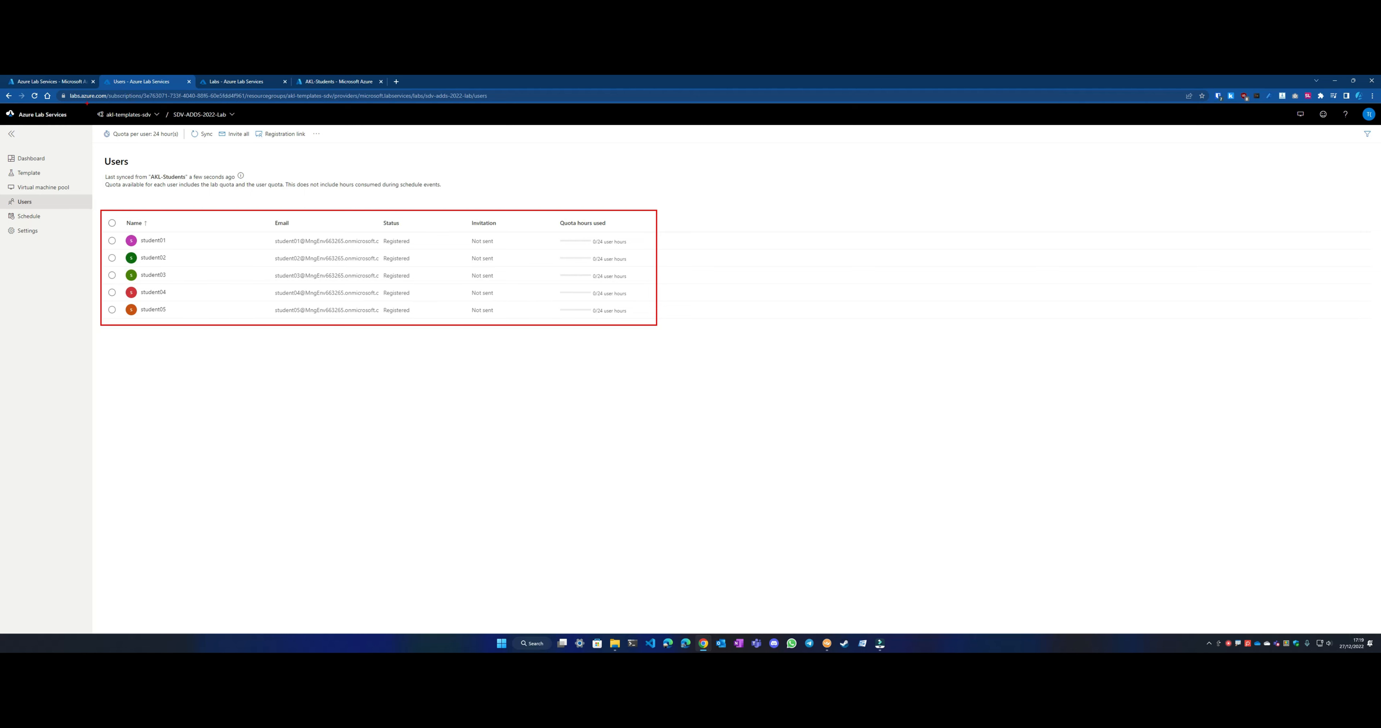
Step: Check the synced students in the lab's user list and view the lab's user registration link
drag(88, 104, 115, 192)
drag(317, 320, 315, 421)
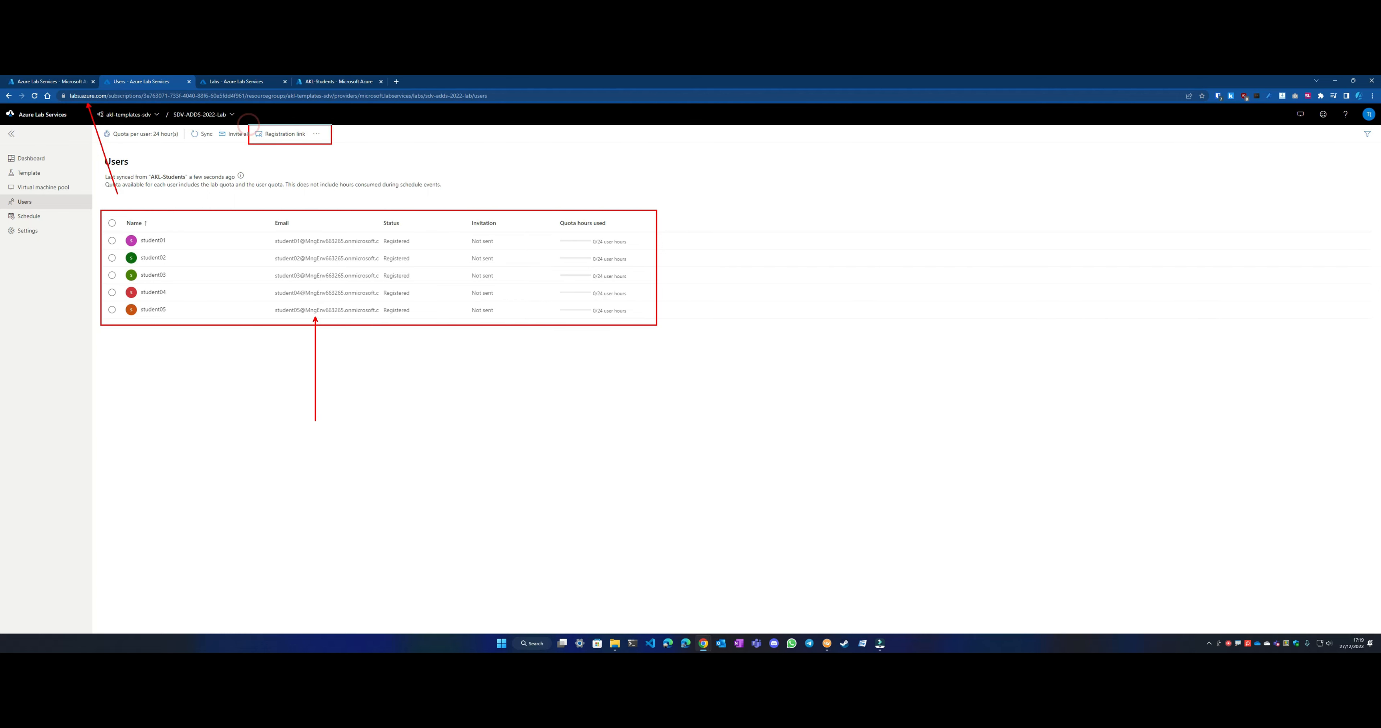
click(292, 136)
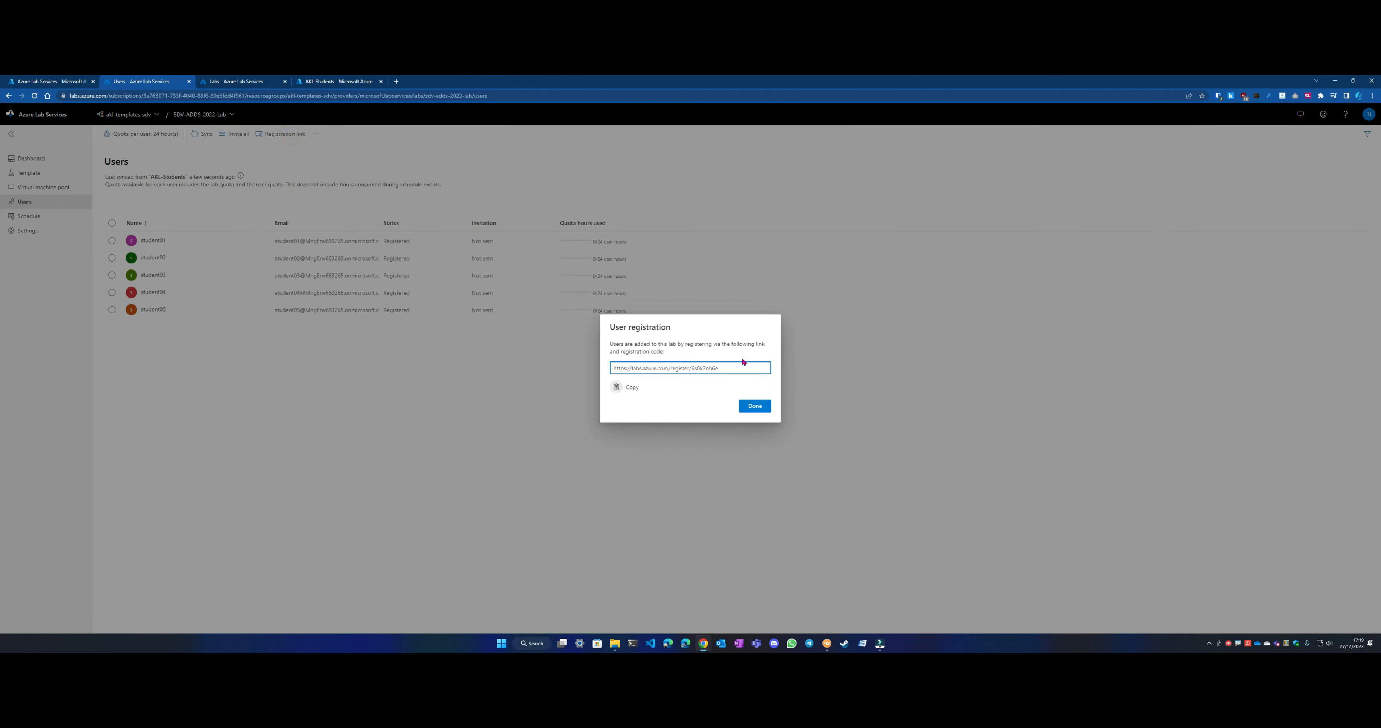
drag(718, 367, 578, 353)
drag(740, 370, 692, 371)
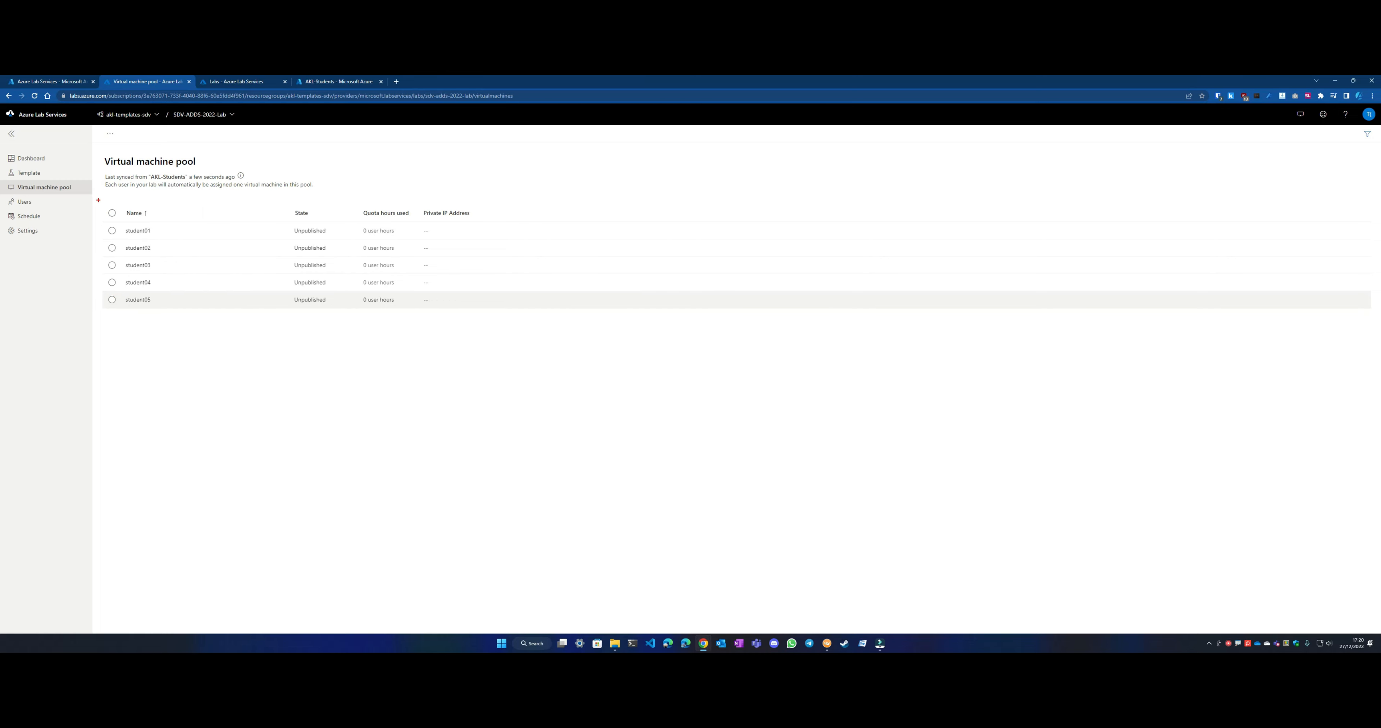
Step: Review the students' virtual machine pool and the lab dashboard's cost estimate, user, machine and schedule summaries
drag(99, 199, 487, 312)
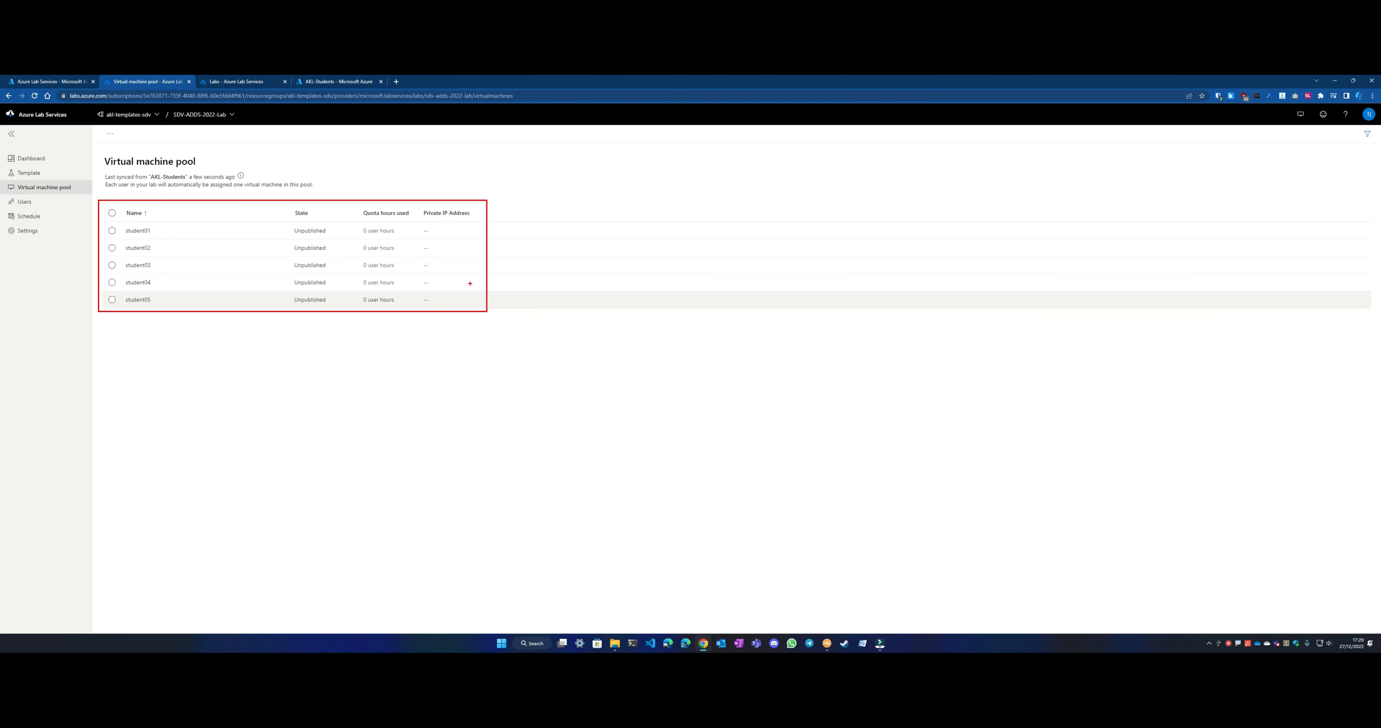
click(32, 158)
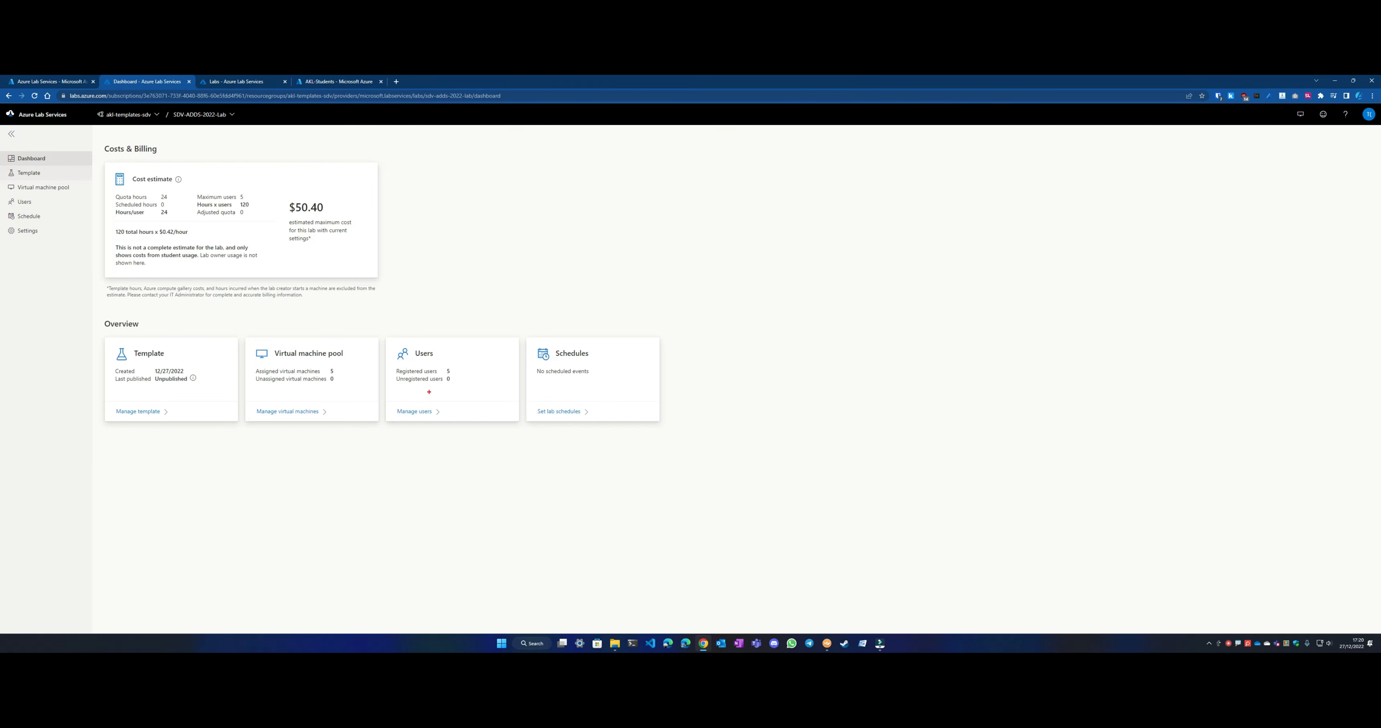
drag(456, 374, 508, 442)
drag(335, 374, 402, 461)
drag(325, 385, 272, 456)
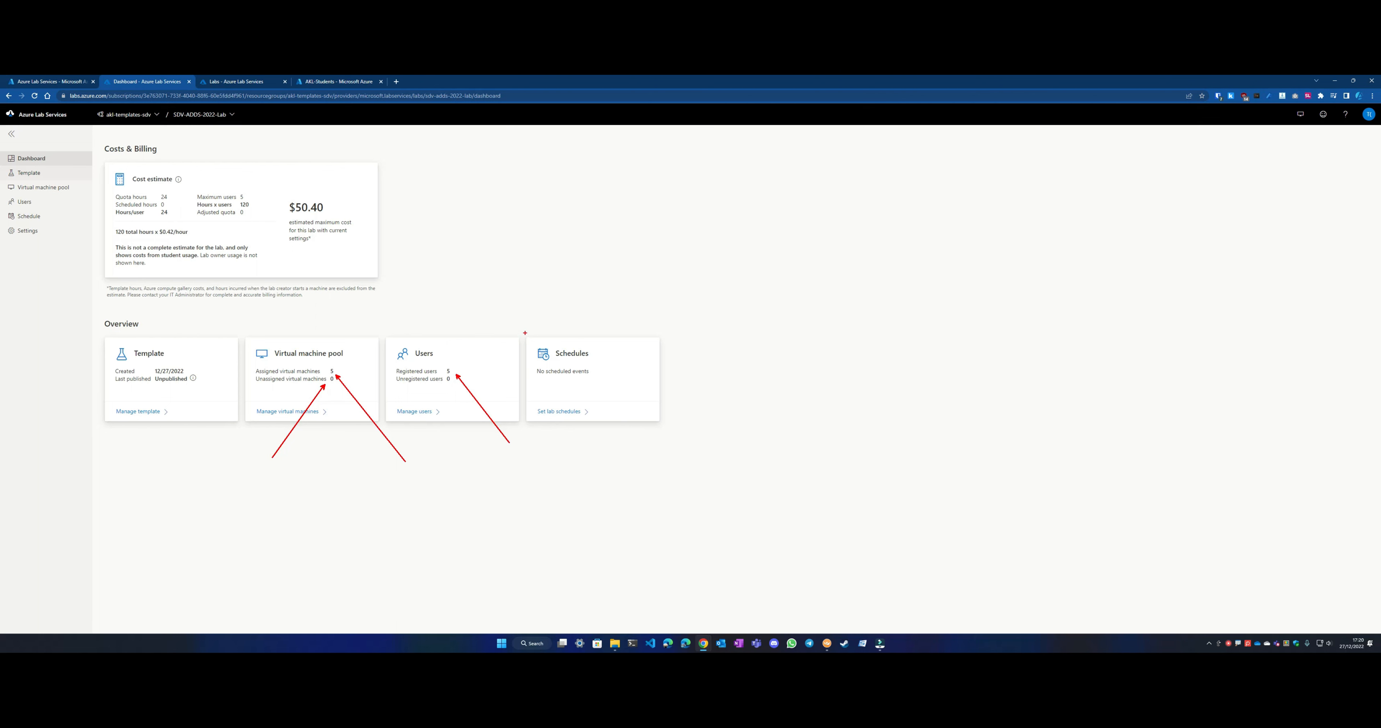
drag(523, 331, 662, 429)
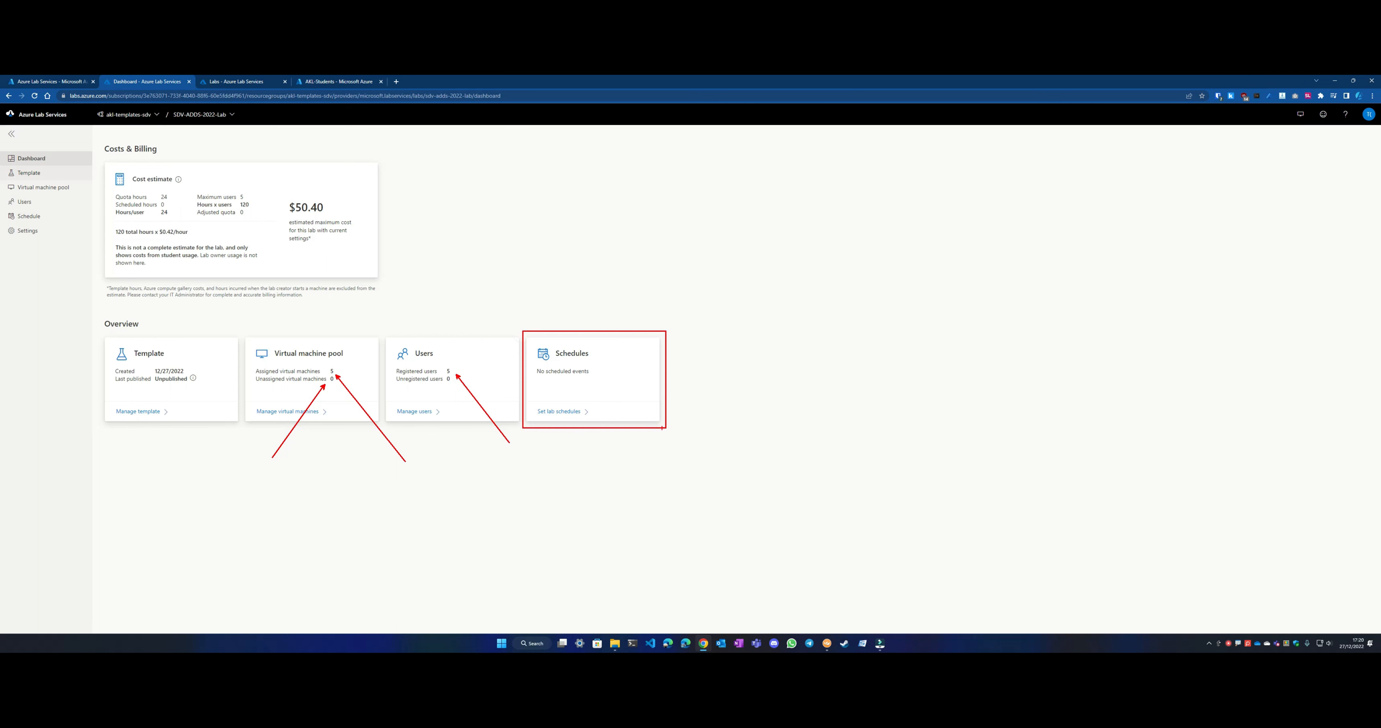
drag(44, 219, 69, 318)
drag(105, 162, 378, 278)
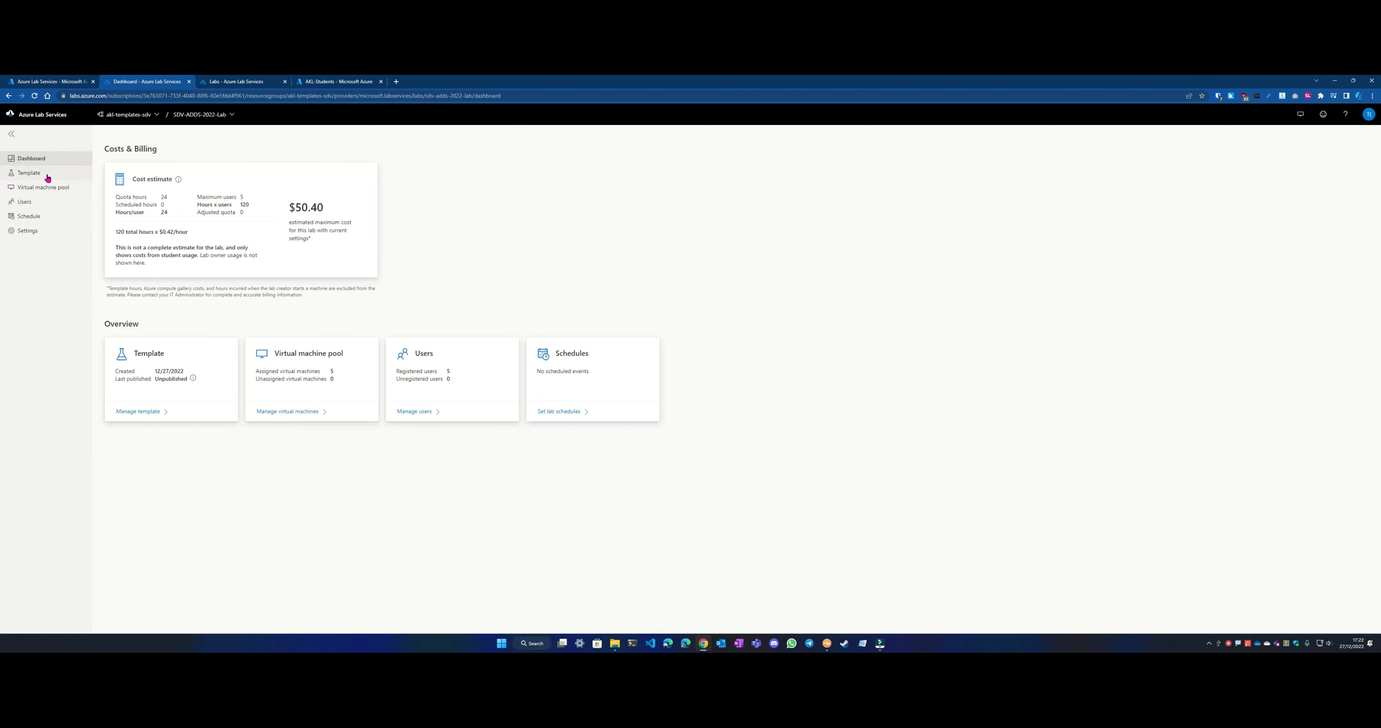
Step: Publish the SDV-ADDS-2022-Lab template and check its publishing status
click(47, 174)
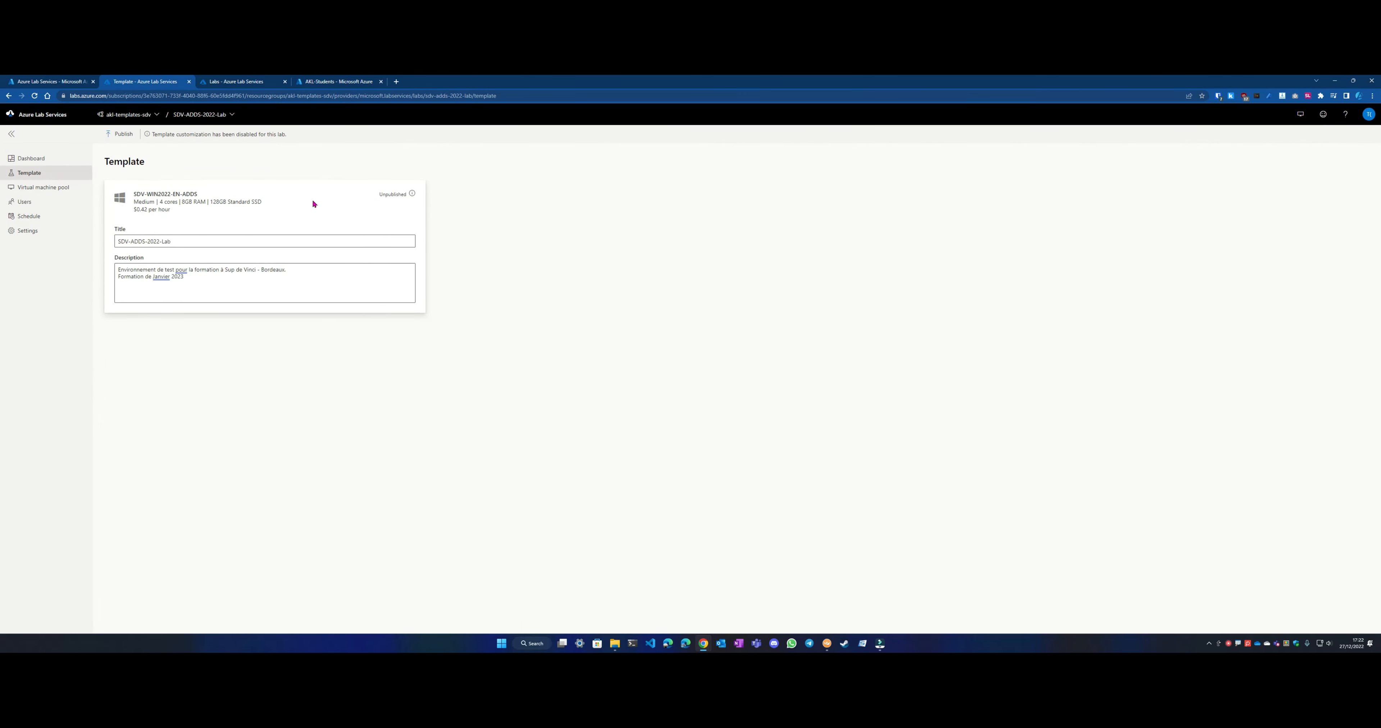
drag(134, 141, 188, 234)
drag(91, 127, 139, 142)
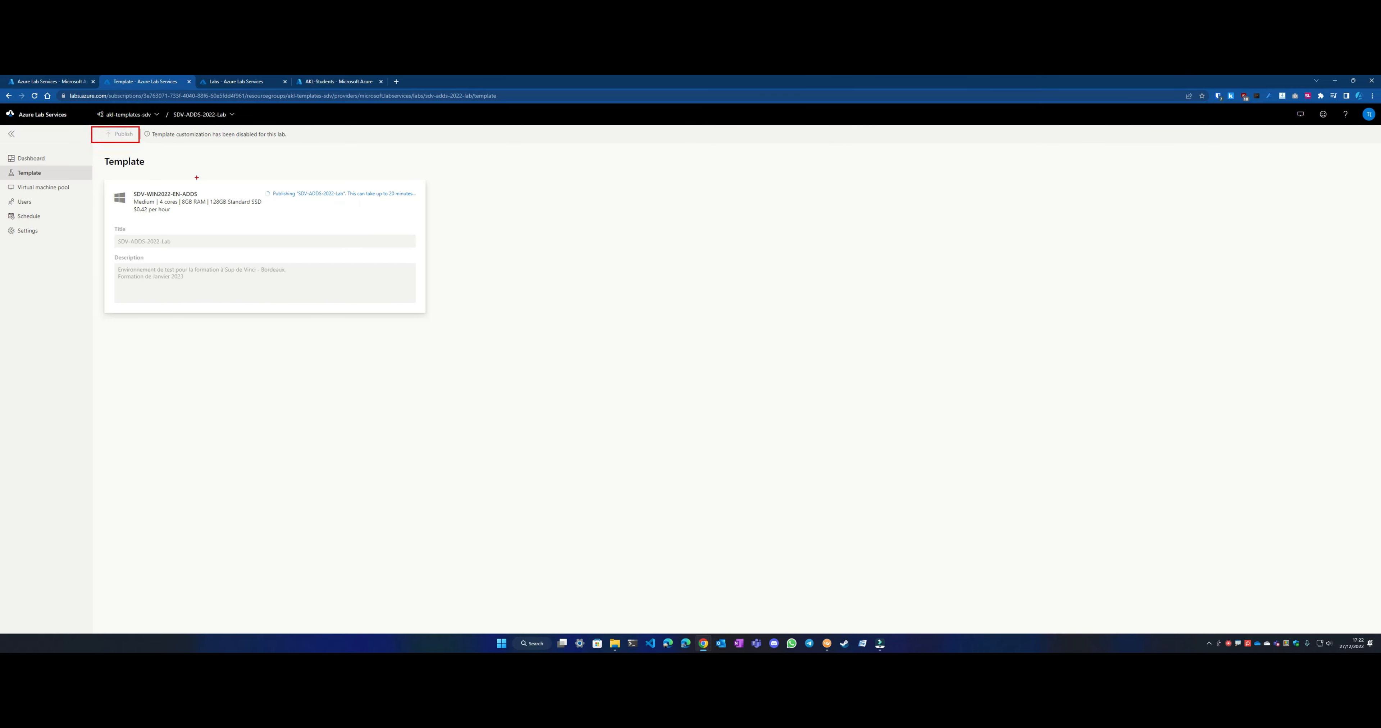
mouse_move(257, 184)
mouse_down()
mouse_move(381, 216)
mouse_move(430, 213)
mouse_move(423, 201)
mouse_up()
drag(408, 199, 492, 296)
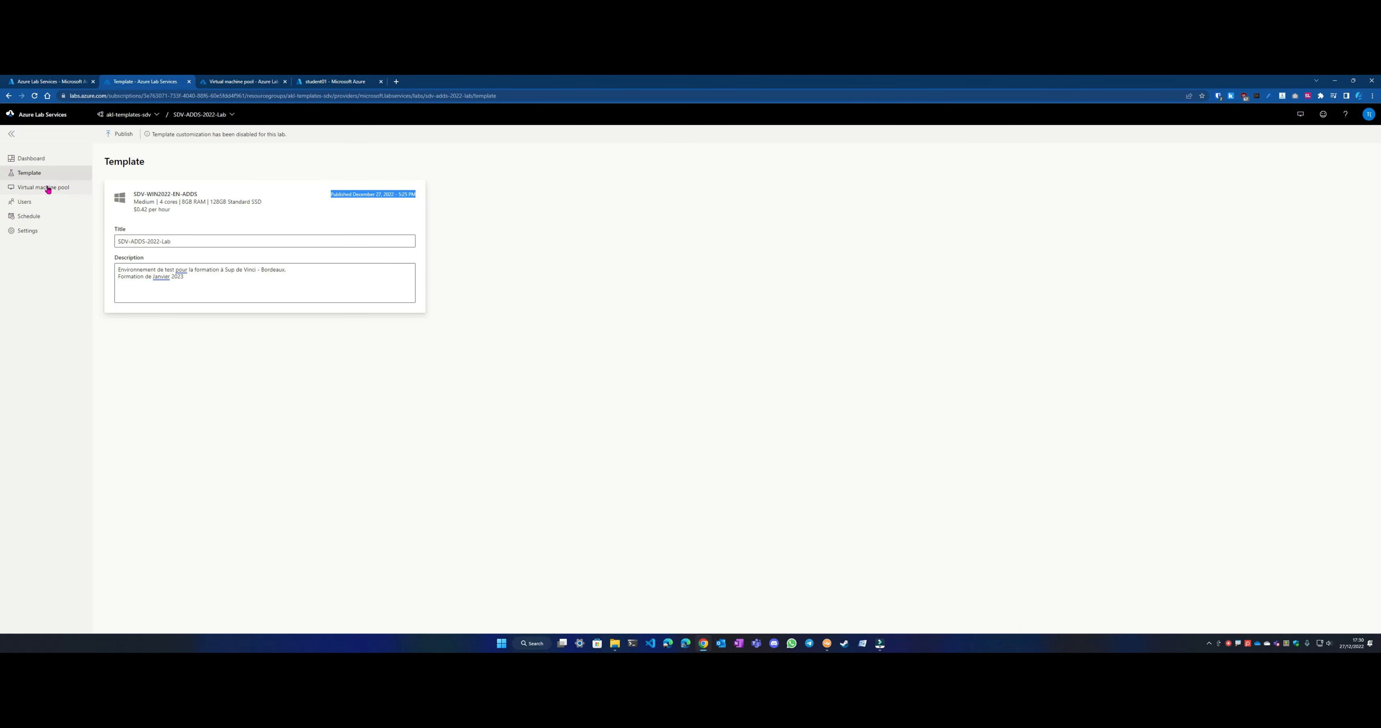
Step: Start all student virtual machines, student01 to student05, in the virtual machine pool
click(48, 188)
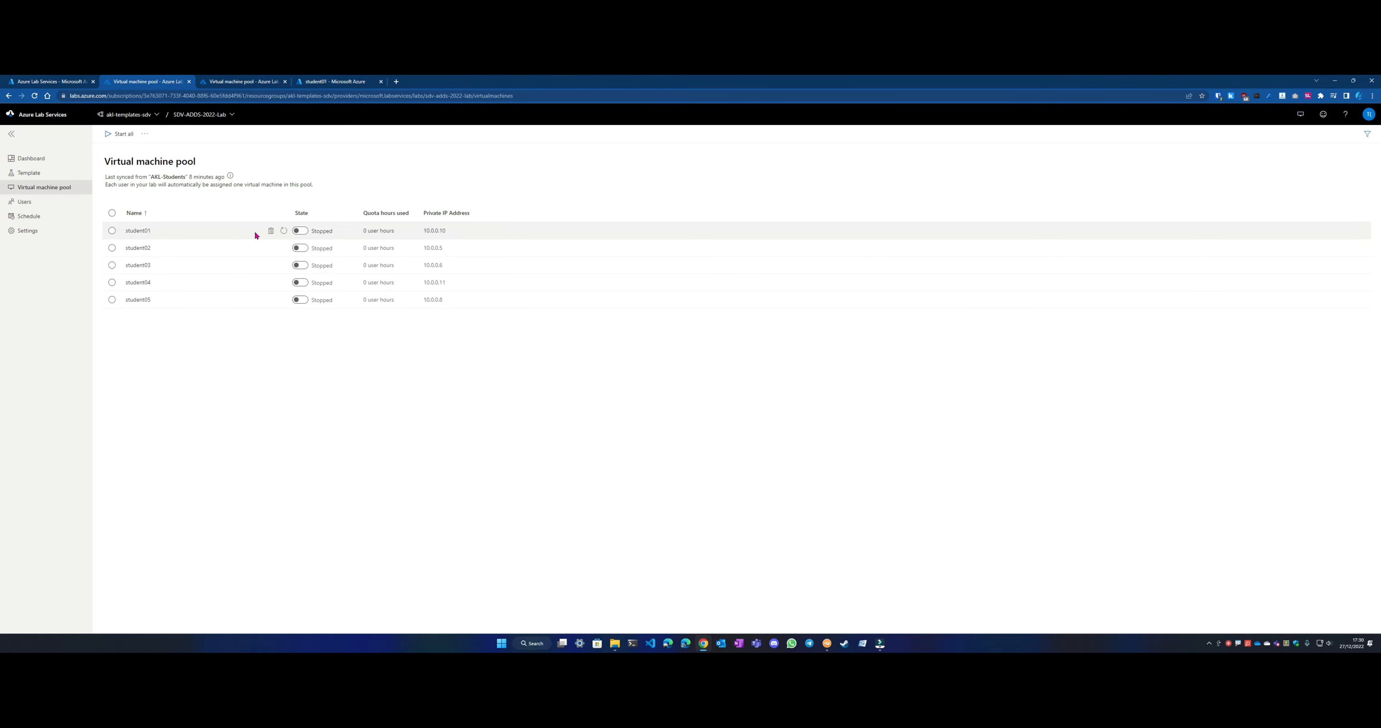
click(113, 213)
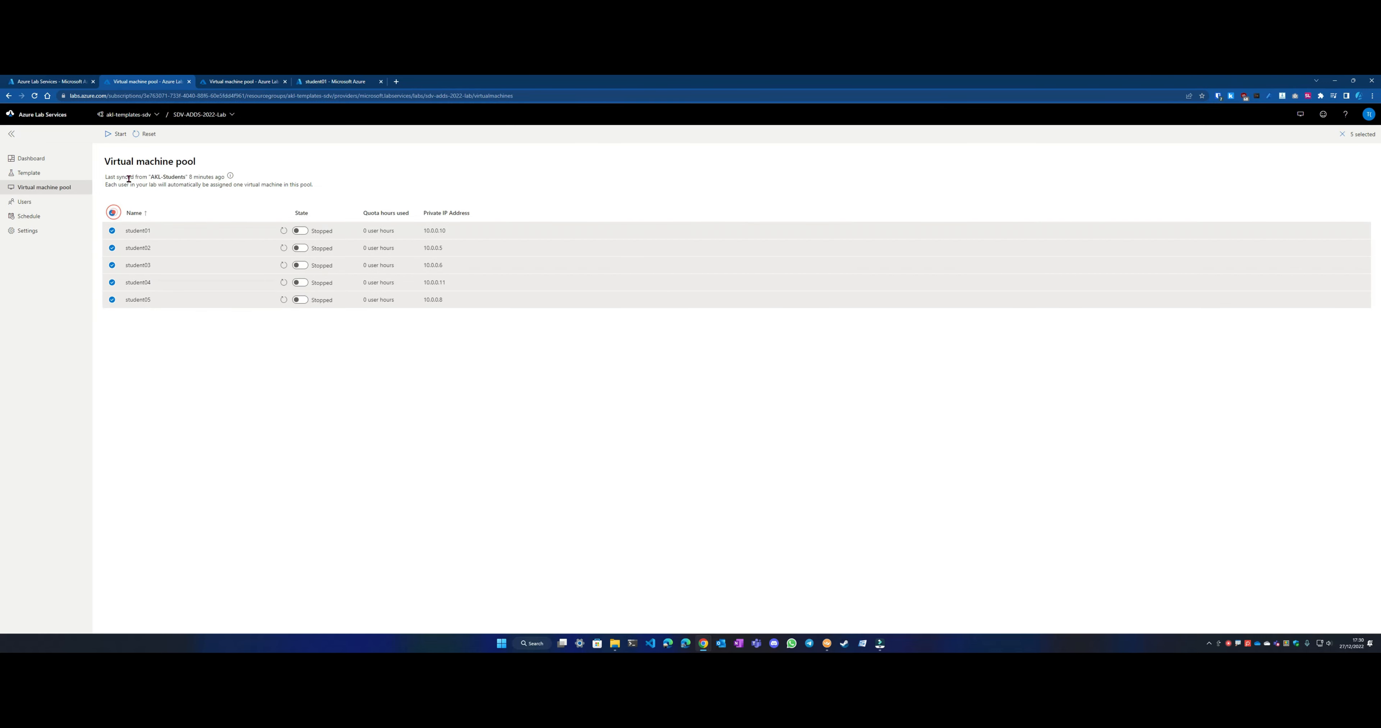
click(117, 134)
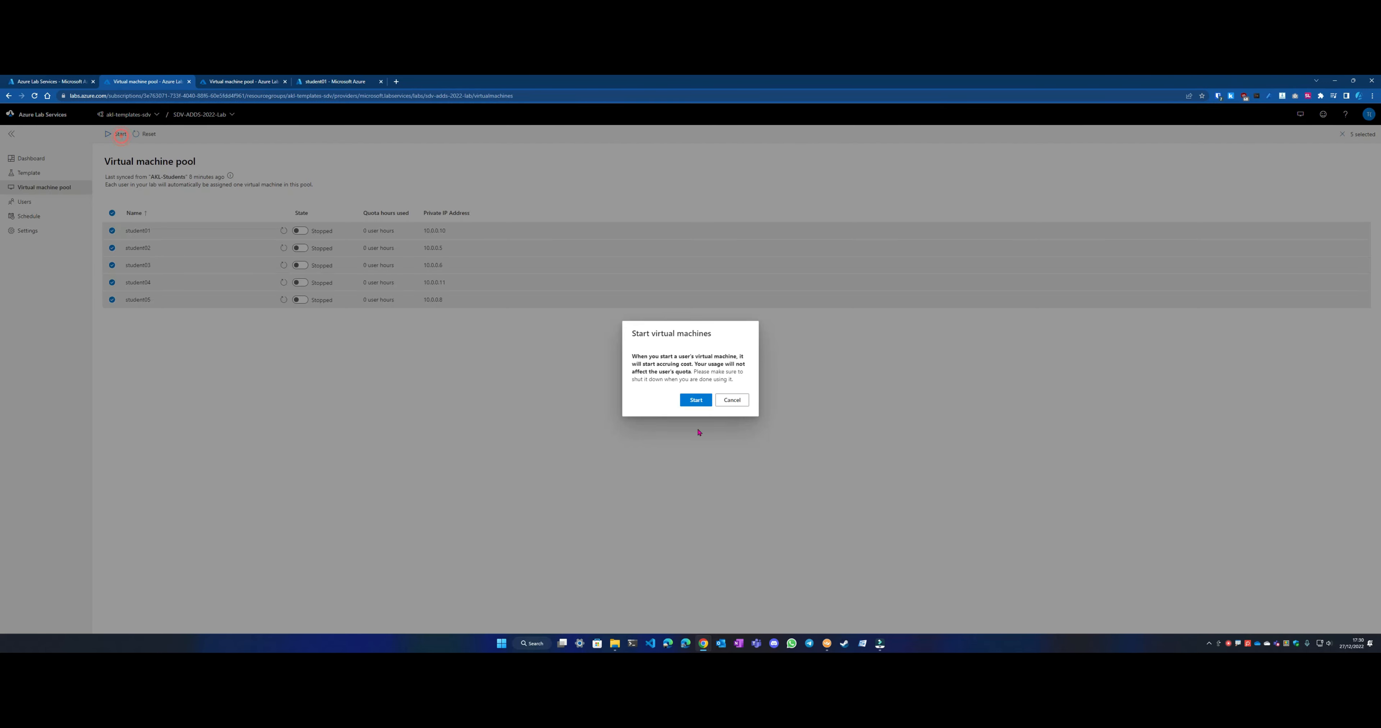
click(696, 401)
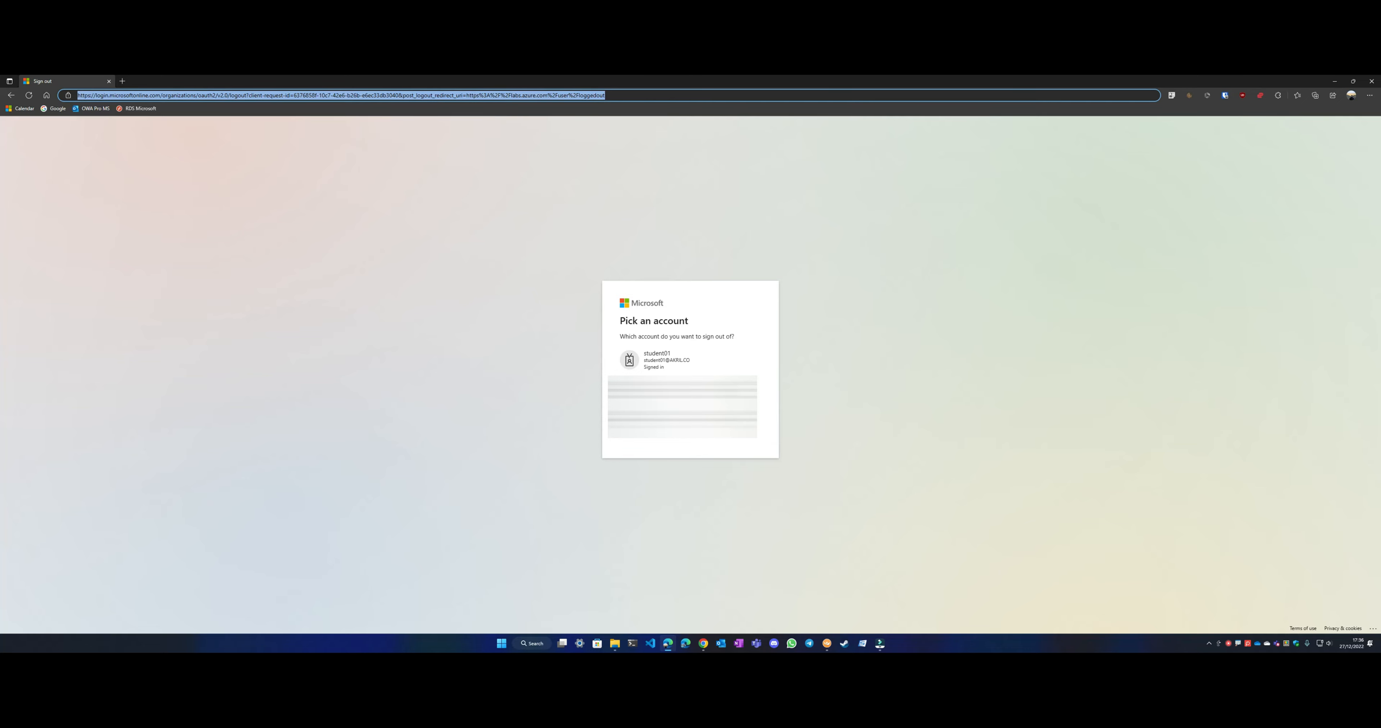
Step: Open labs.azure.com in Microsoft Edge to reach the Azure Lab Services welcome page
text(labs)
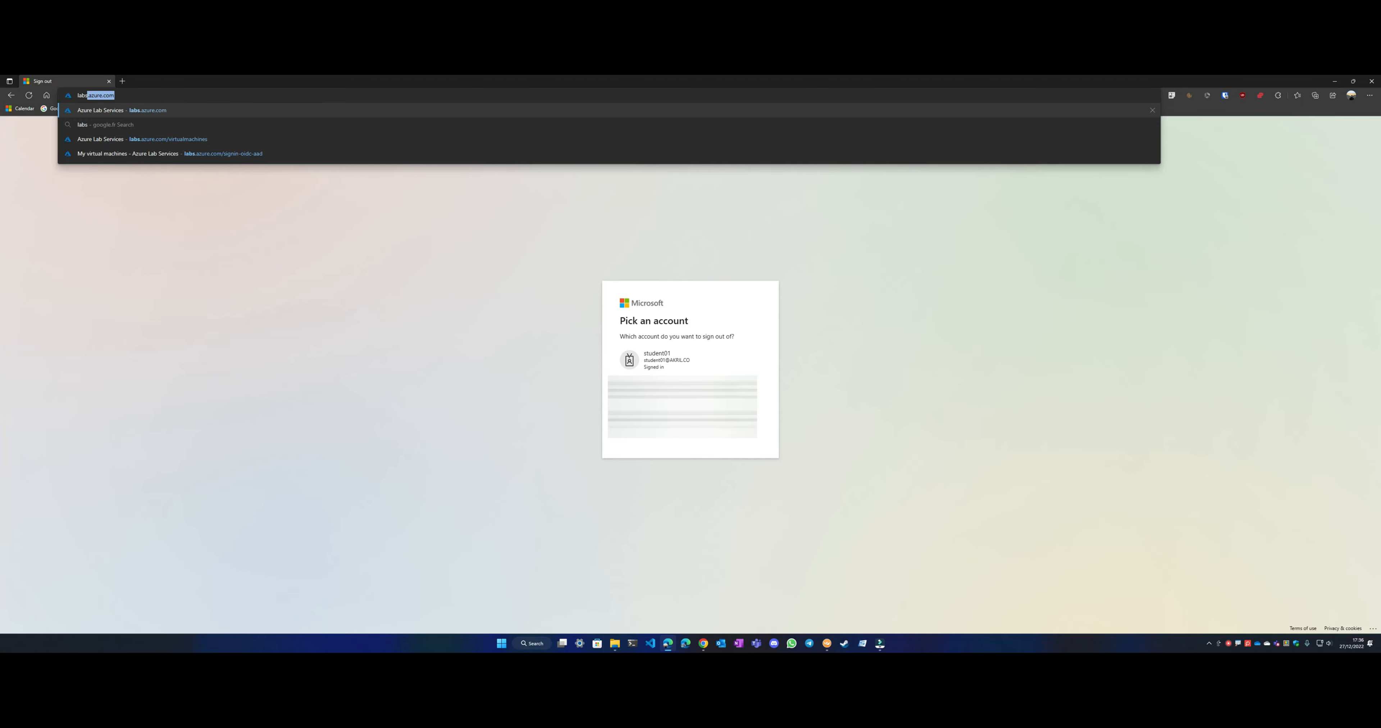
key(End)
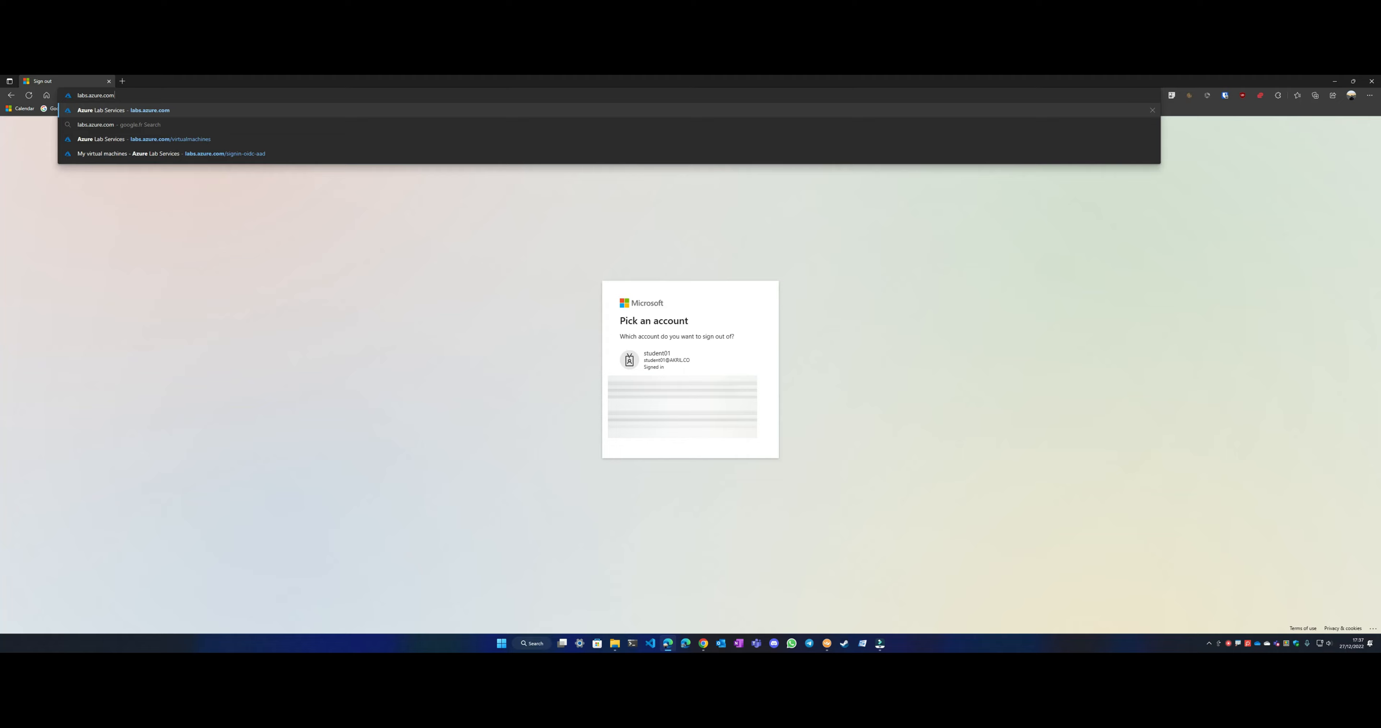
key(Return)
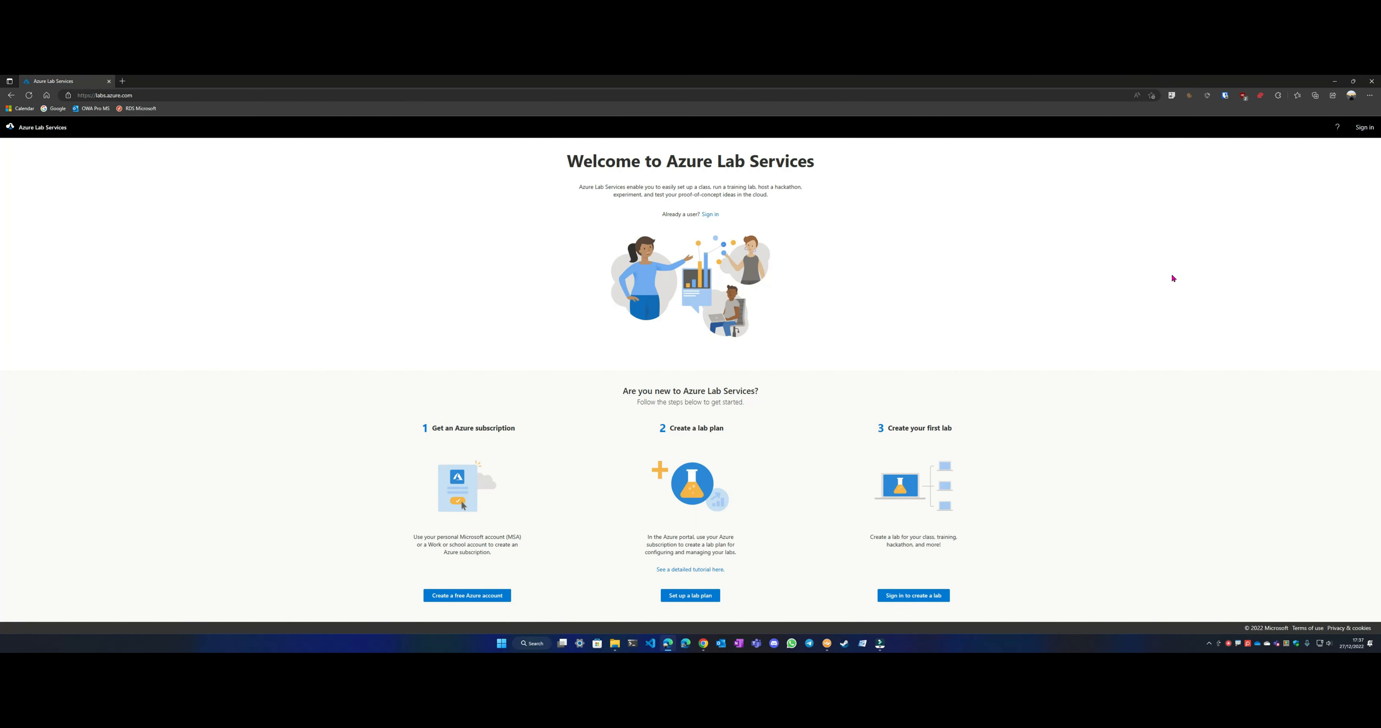
drag(567, 170, 788, 299)
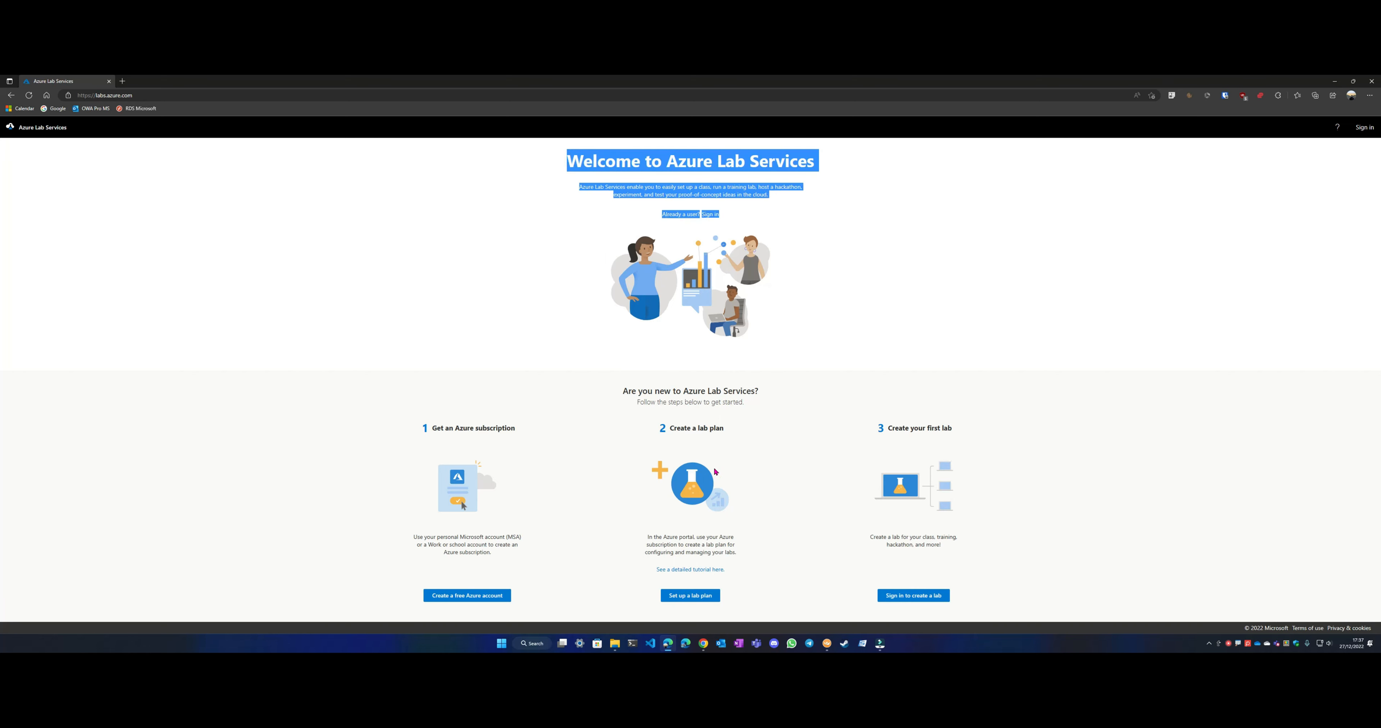
click(784, 310)
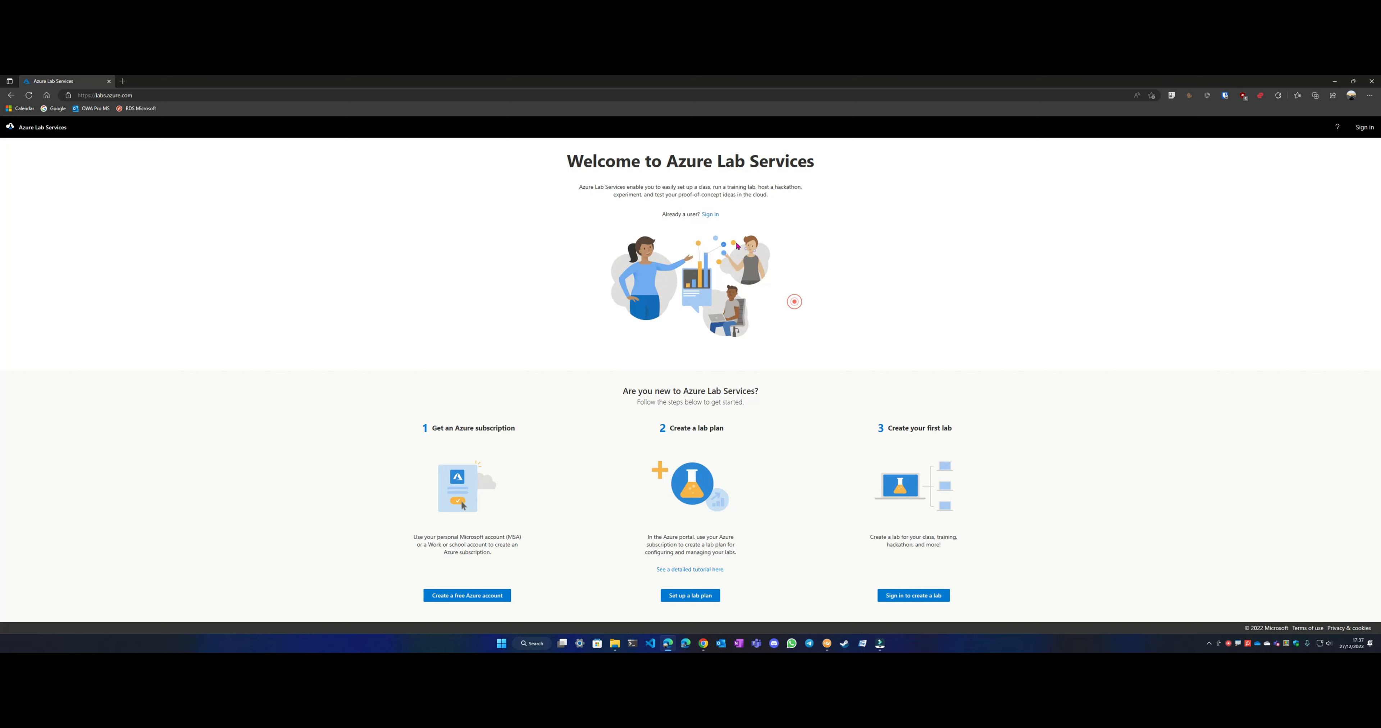
Step: Sign in to Azure Lab Services with the student01 account, declining the browser profile switch and remembering that choice for the site
click(710, 215)
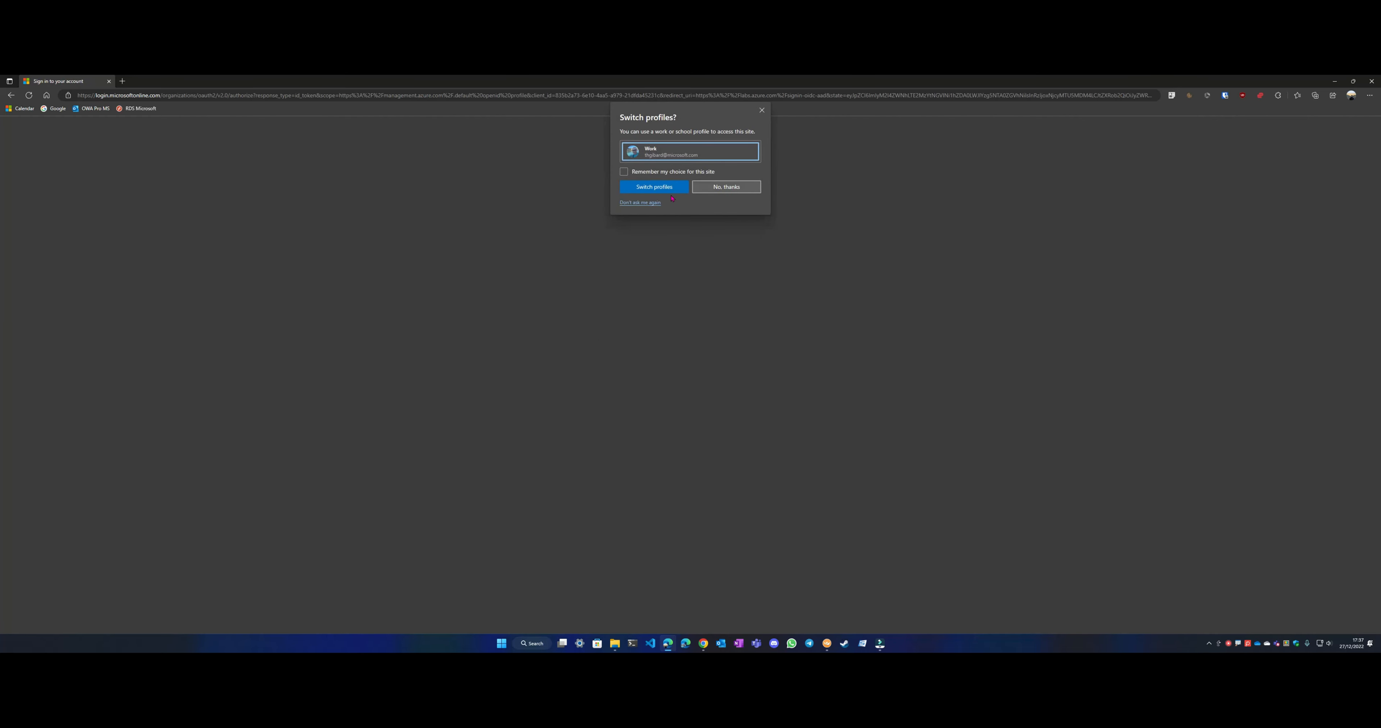
click(624, 172)
click(702, 188)
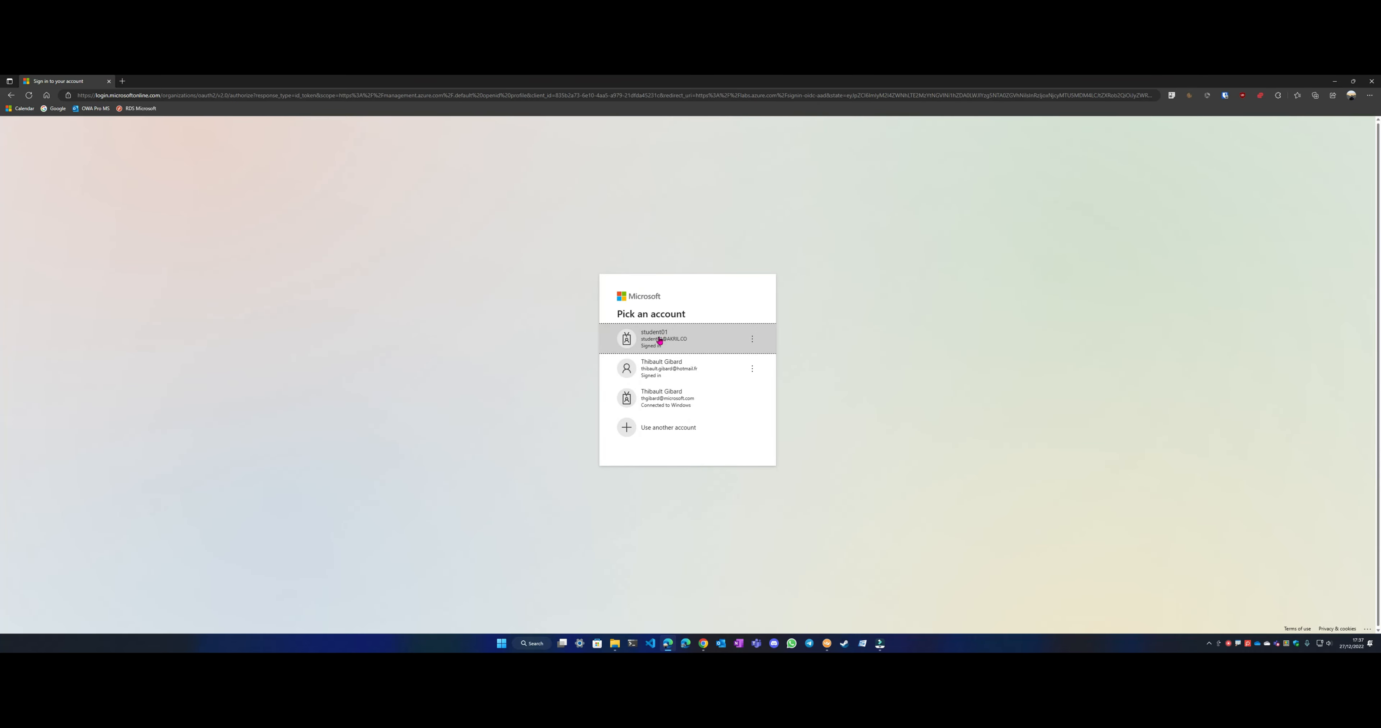
click(661, 341)
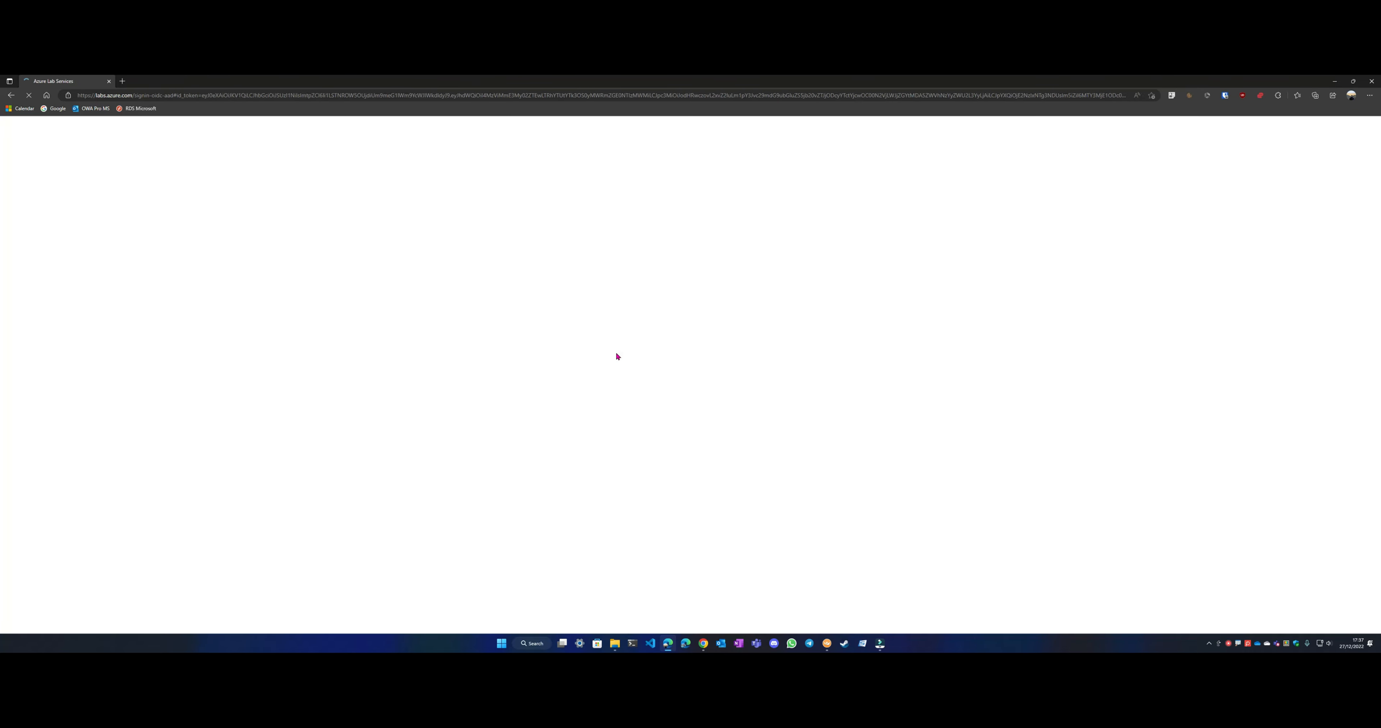